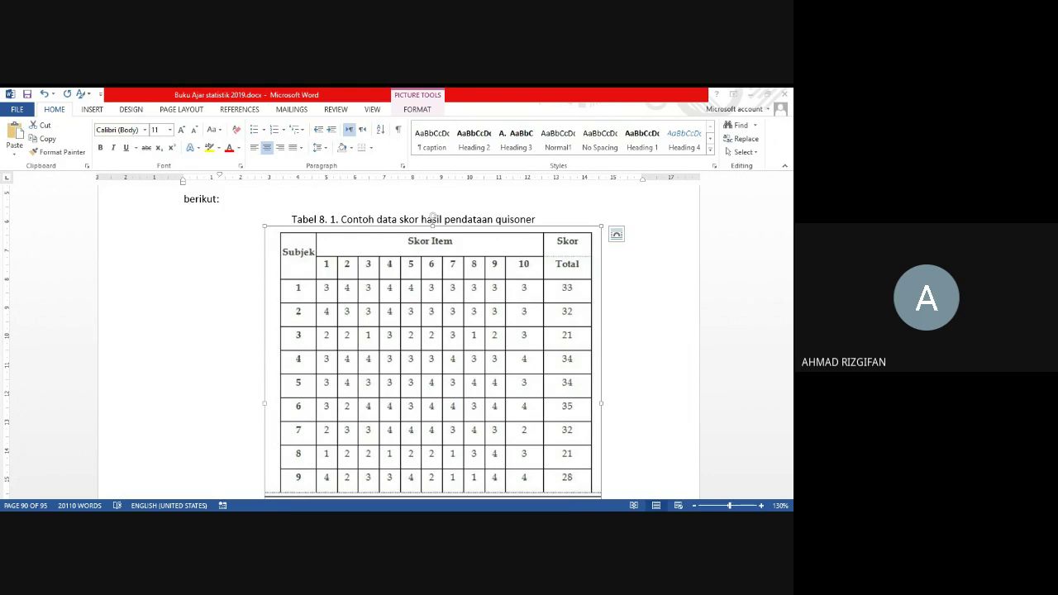
Review the questionnaire score table for all twelve subjects, including the ten item scores and total scores
scroll(298, 306, down, 4)
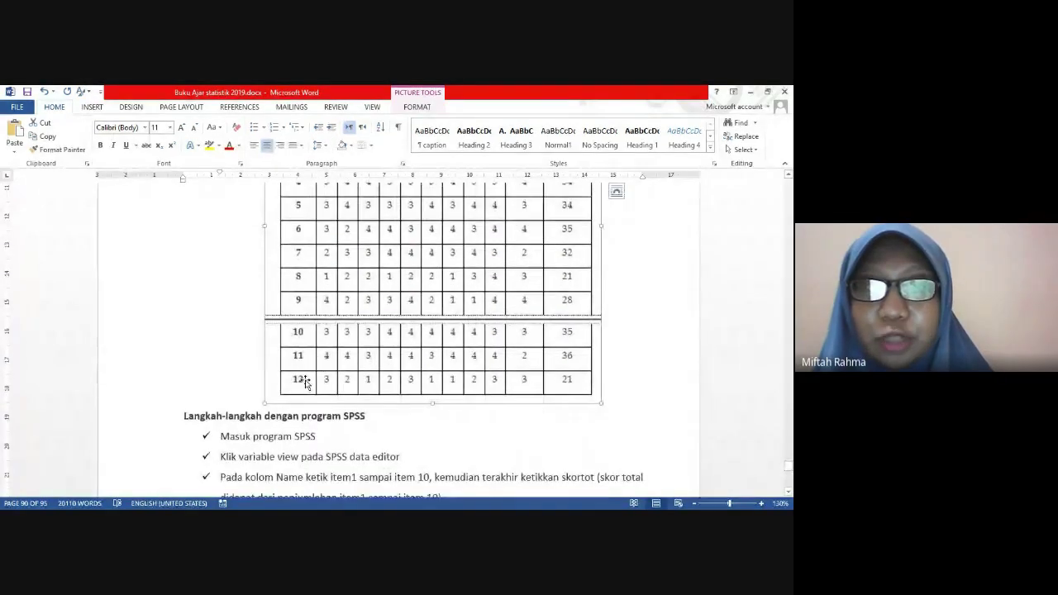
scroll(301, 375, up, 4)
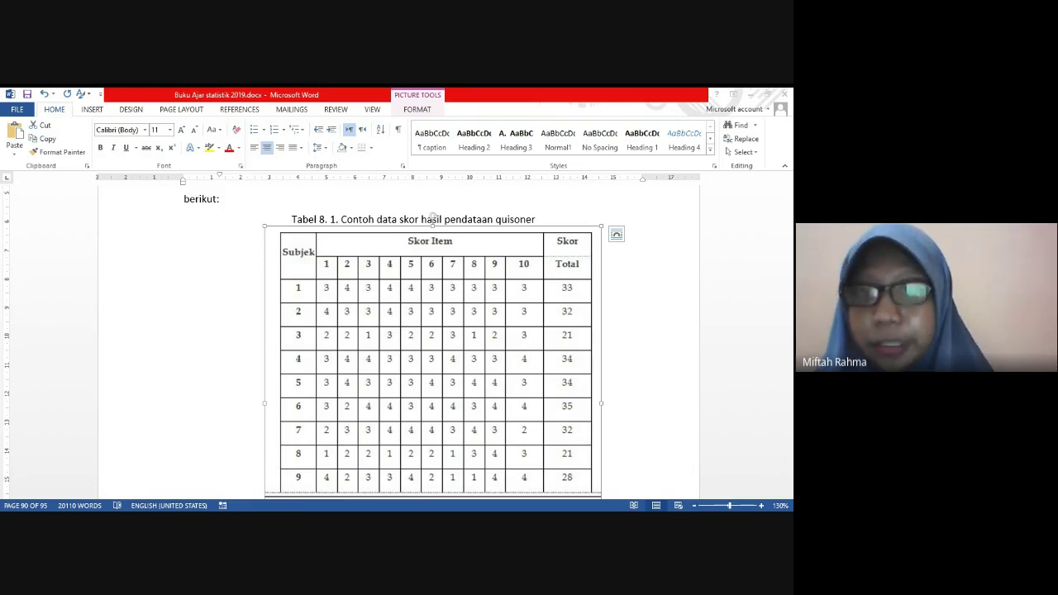
scroll(363, 318, down, 3)
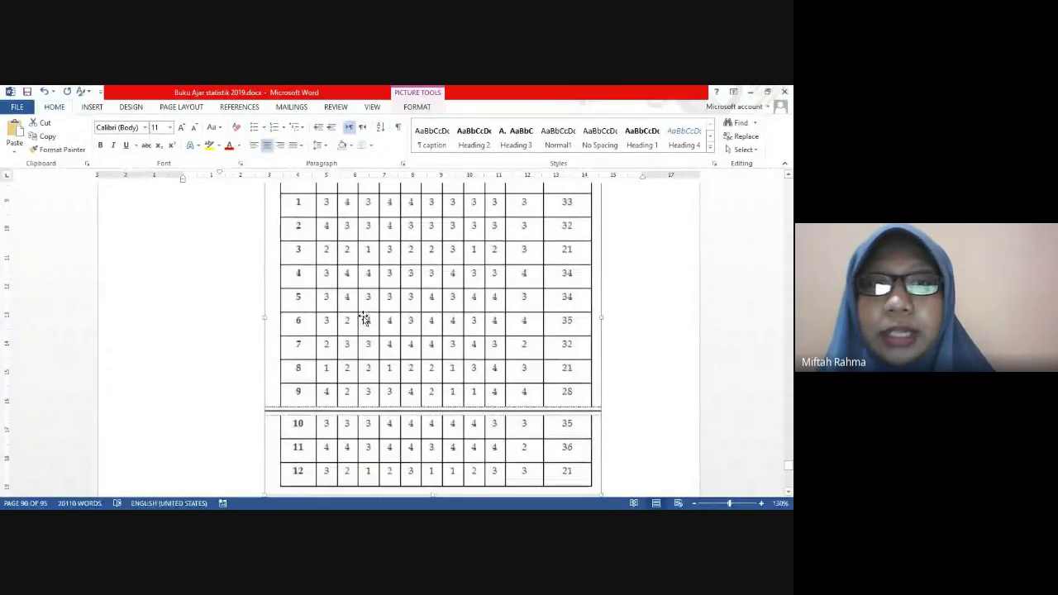
scroll(364, 318, down, 3)
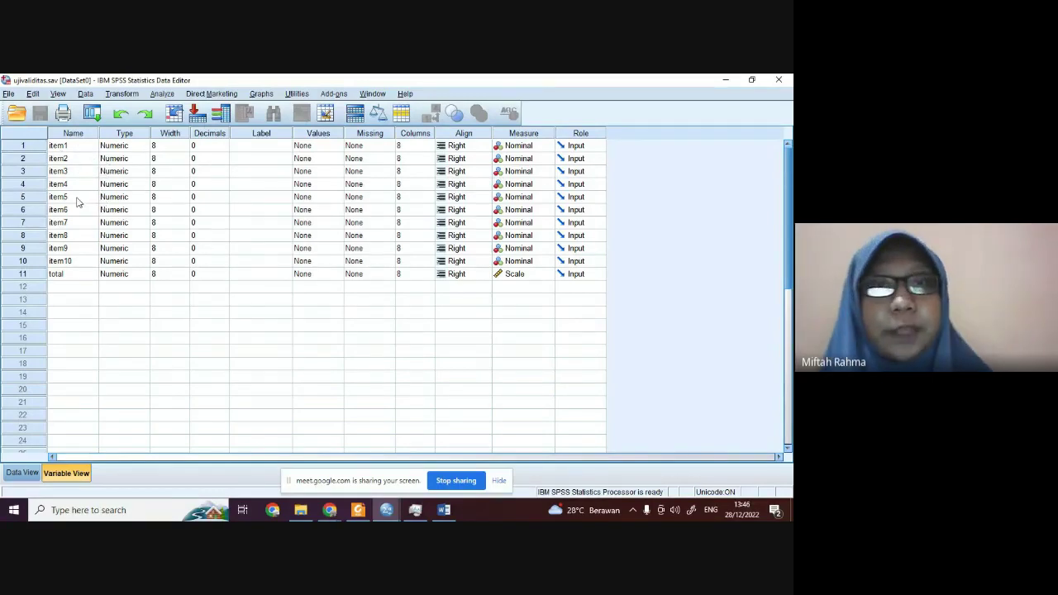
Switch to SPSS and examine the variable names from item1 to item10, plus the total variable
click(71, 146)
click(78, 159)
click(80, 170)
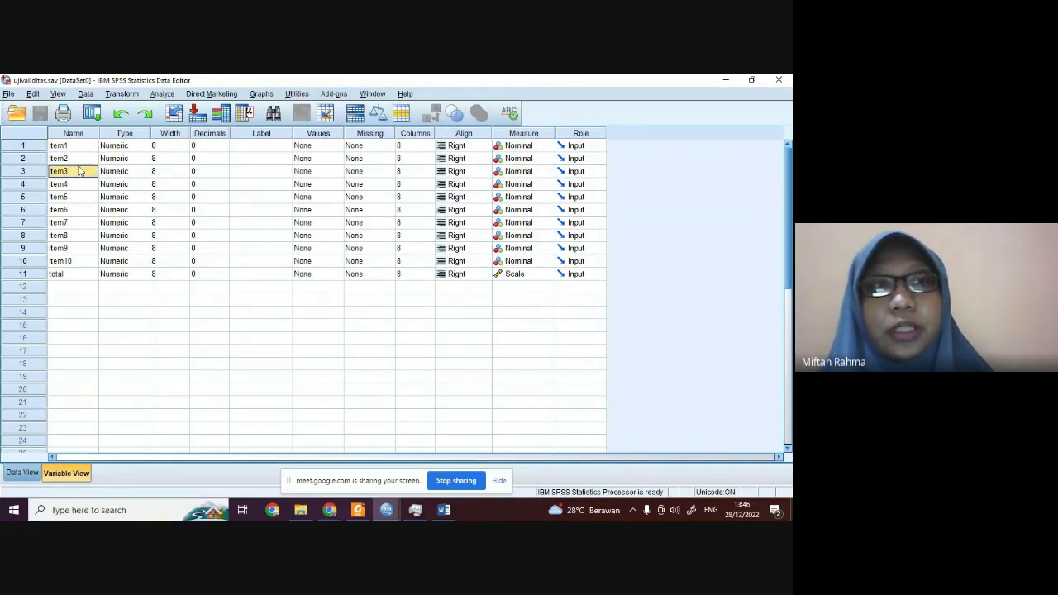
click(79, 184)
click(69, 148)
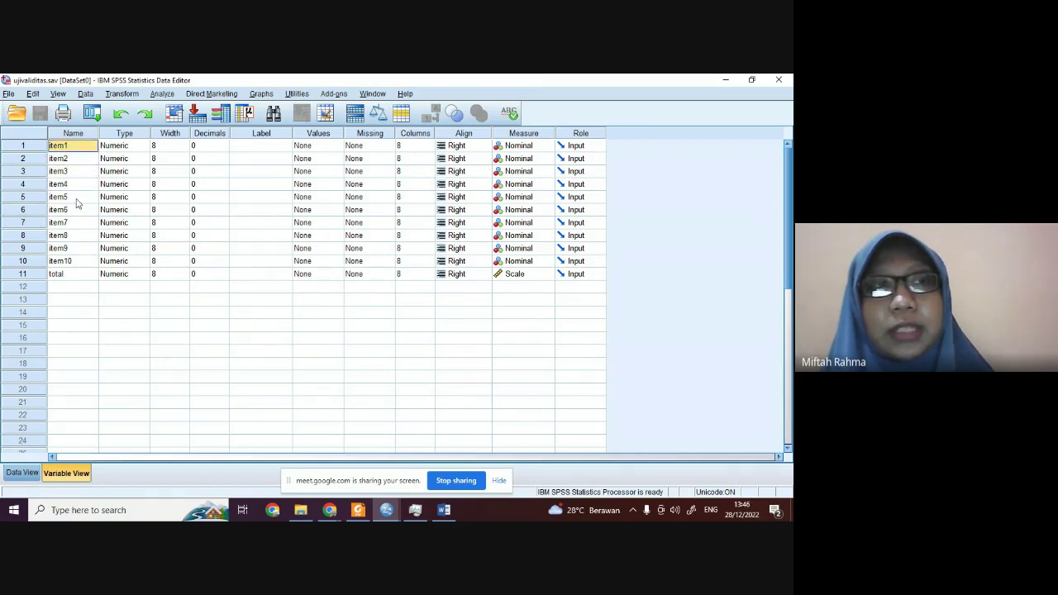
click(82, 263)
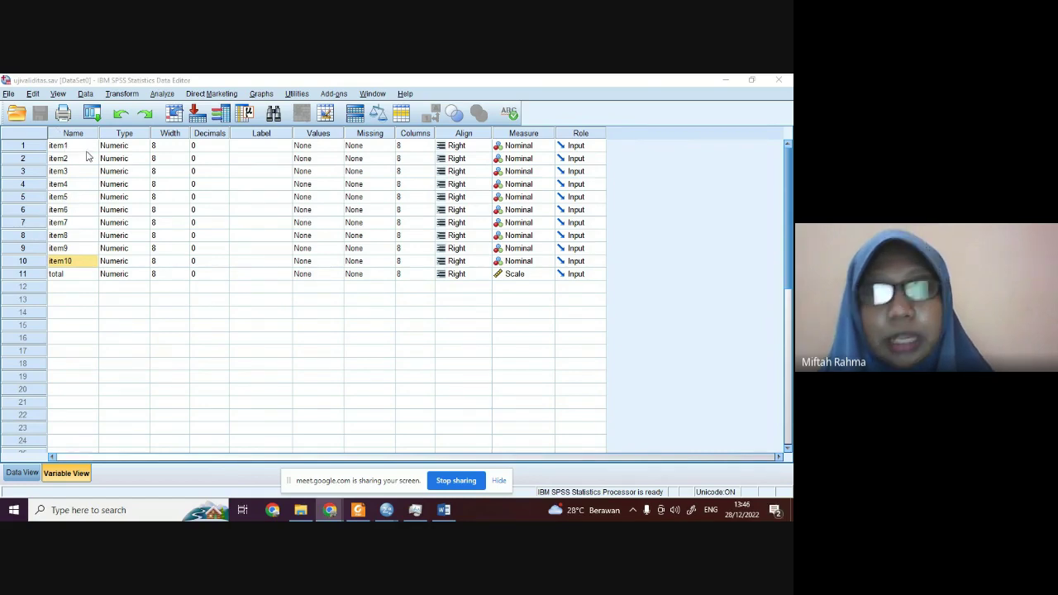
key(alt+Tab)
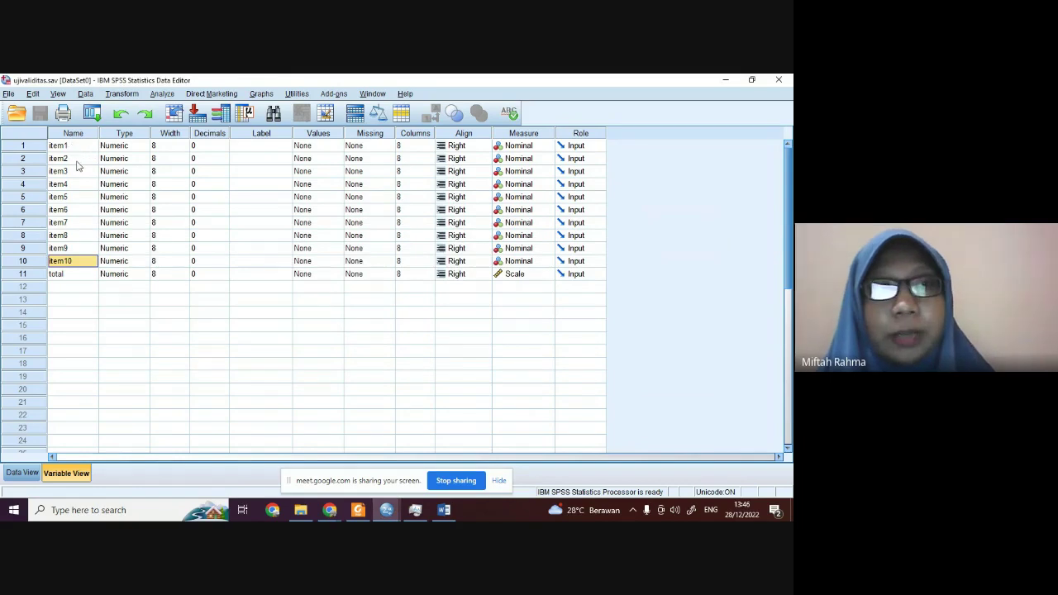
click(59, 147)
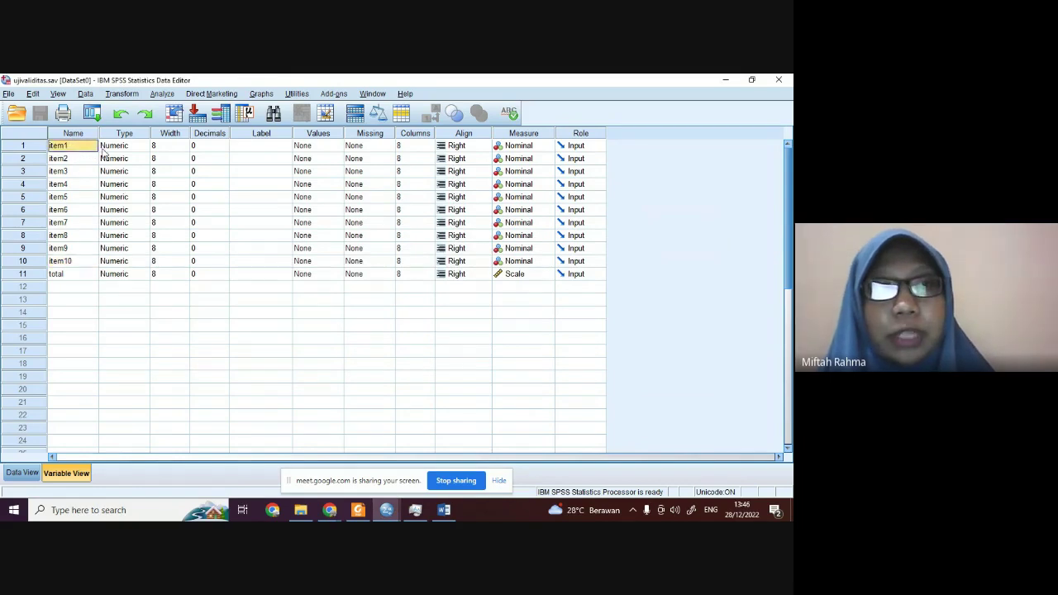
click(81, 261)
click(76, 277)
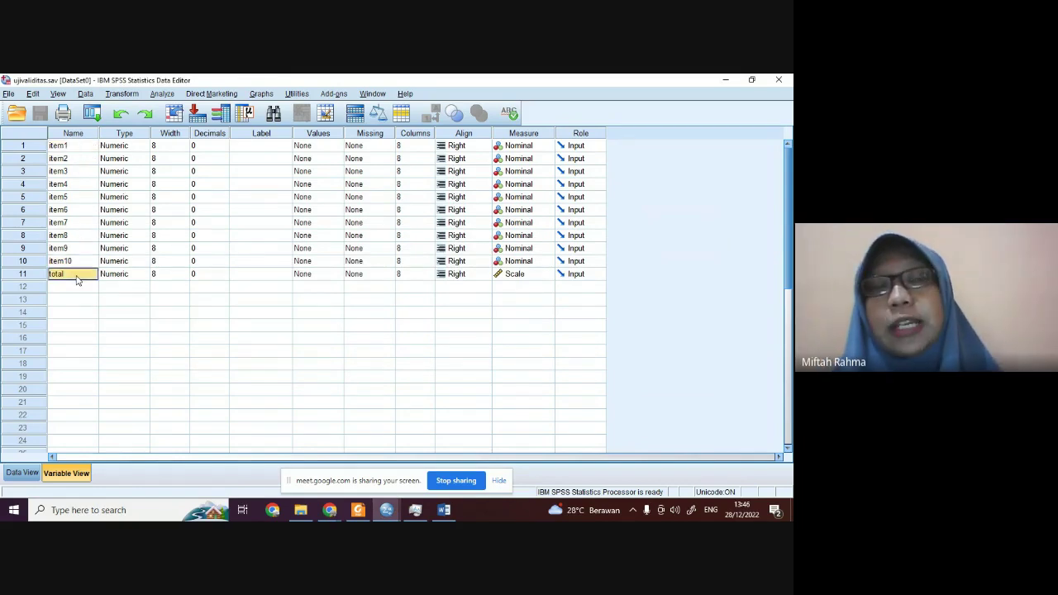
click(79, 147)
click(86, 161)
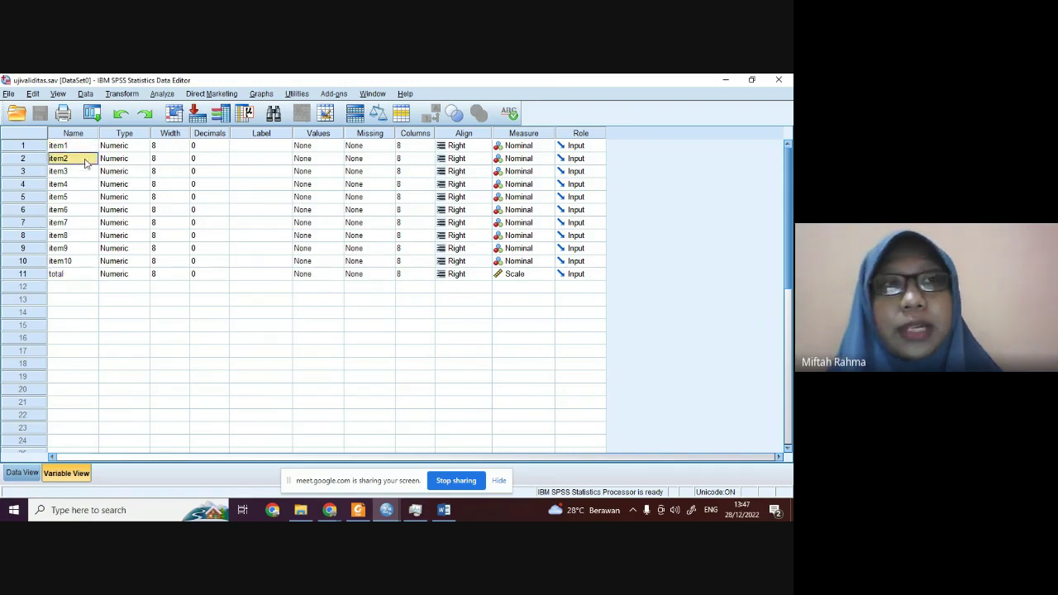
click(81, 183)
click(73, 147)
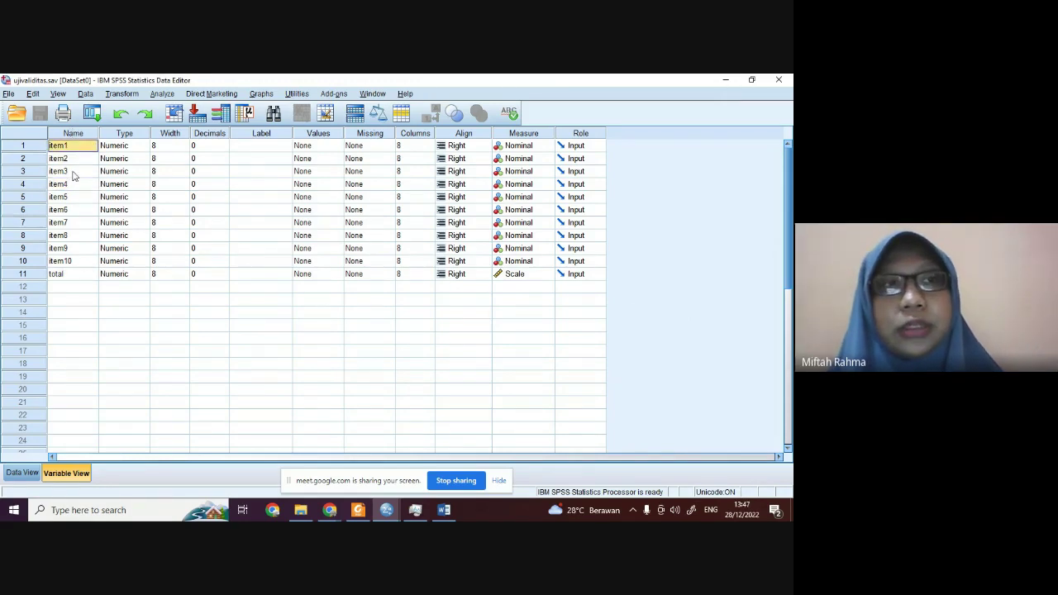
click(72, 172)
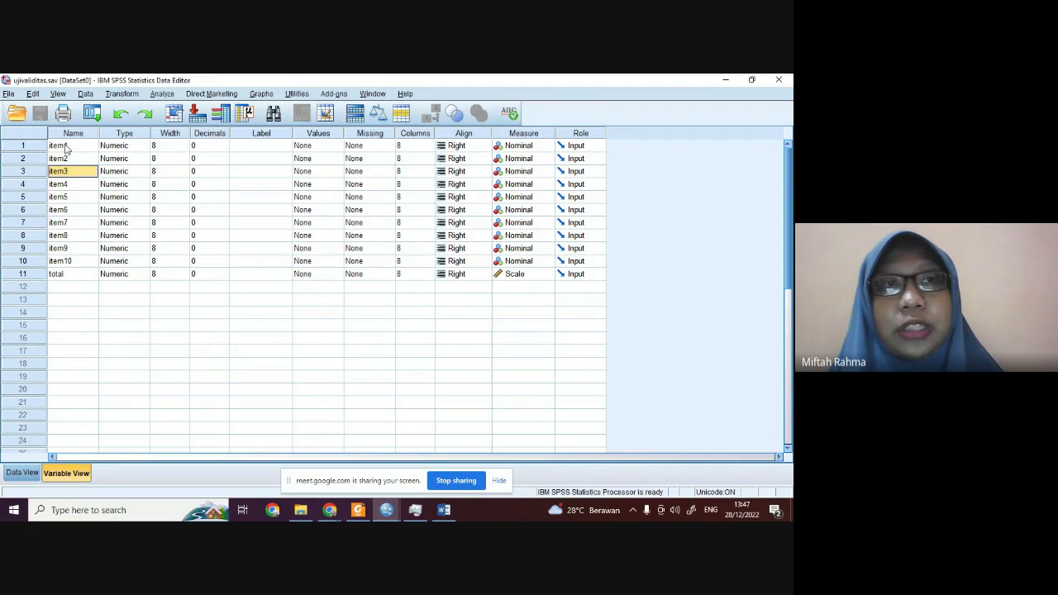
Check the decimals setting of every variable from item1 through total
click(213, 147)
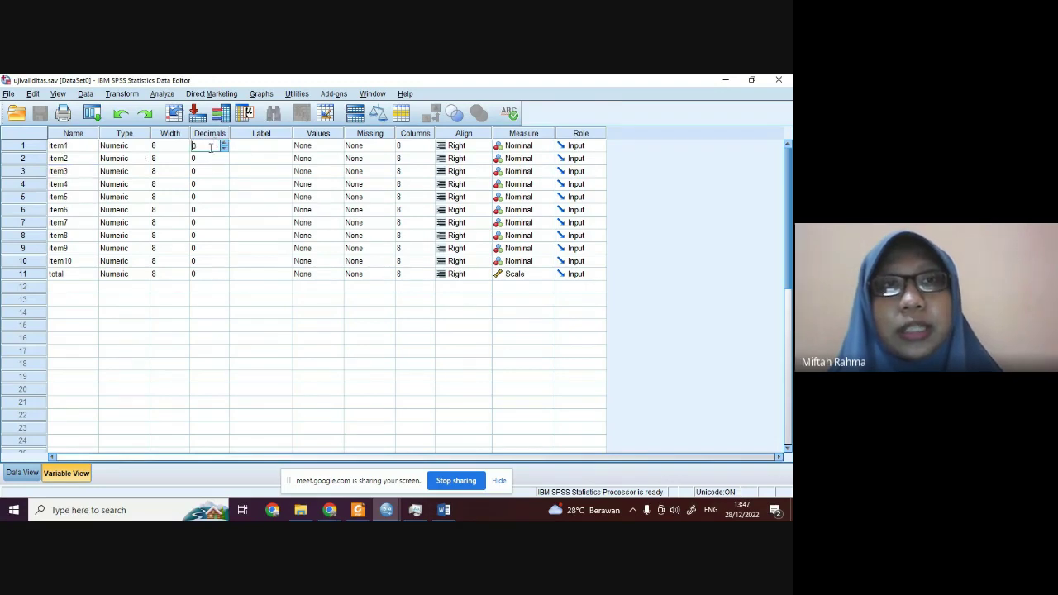
click(211, 158)
click(212, 171)
click(211, 185)
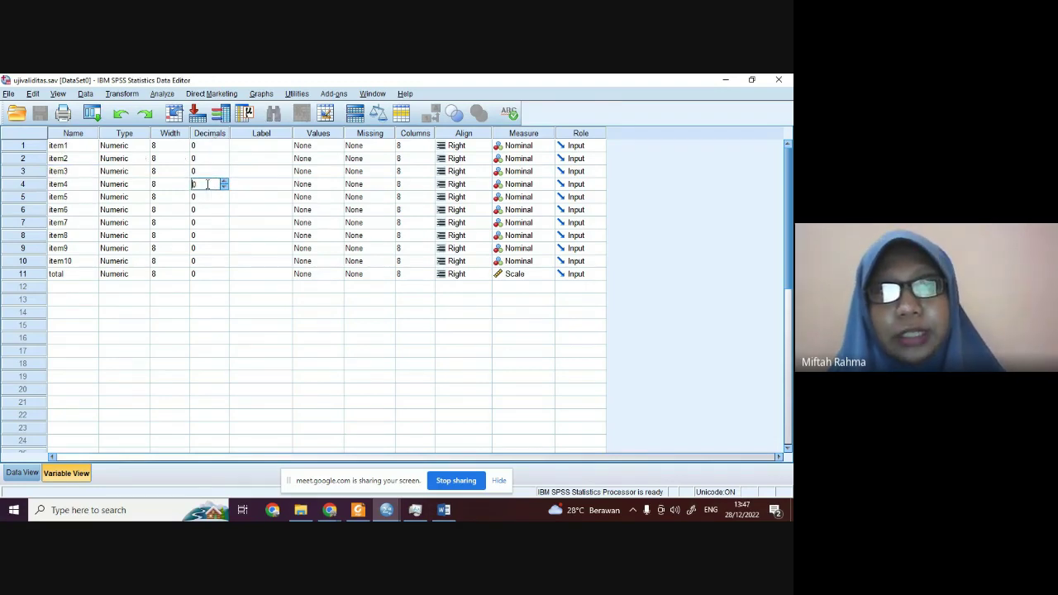
click(211, 198)
click(209, 210)
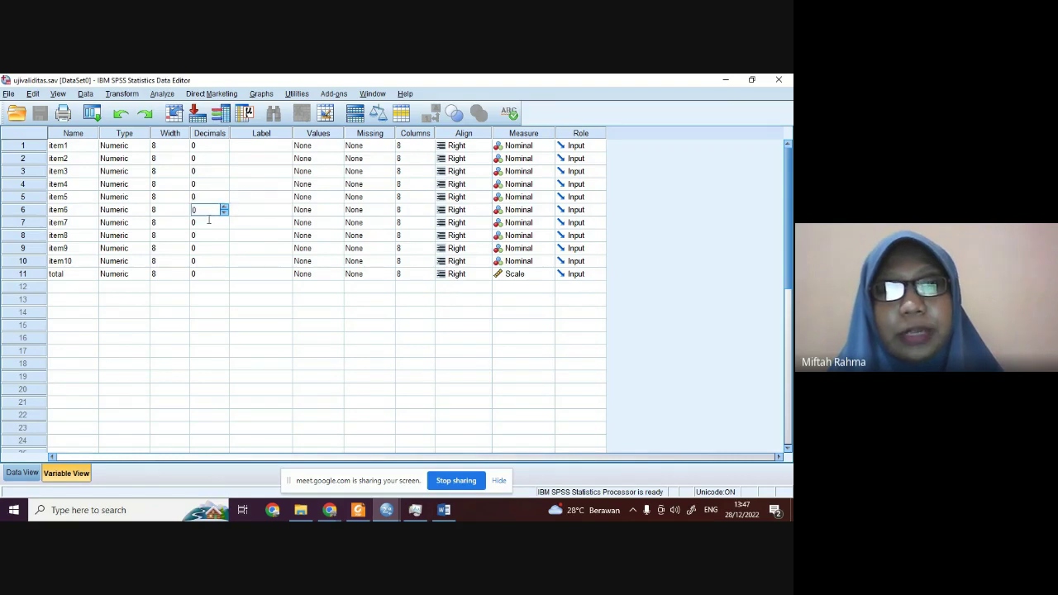
click(210, 222)
click(208, 235)
click(208, 247)
click(209, 261)
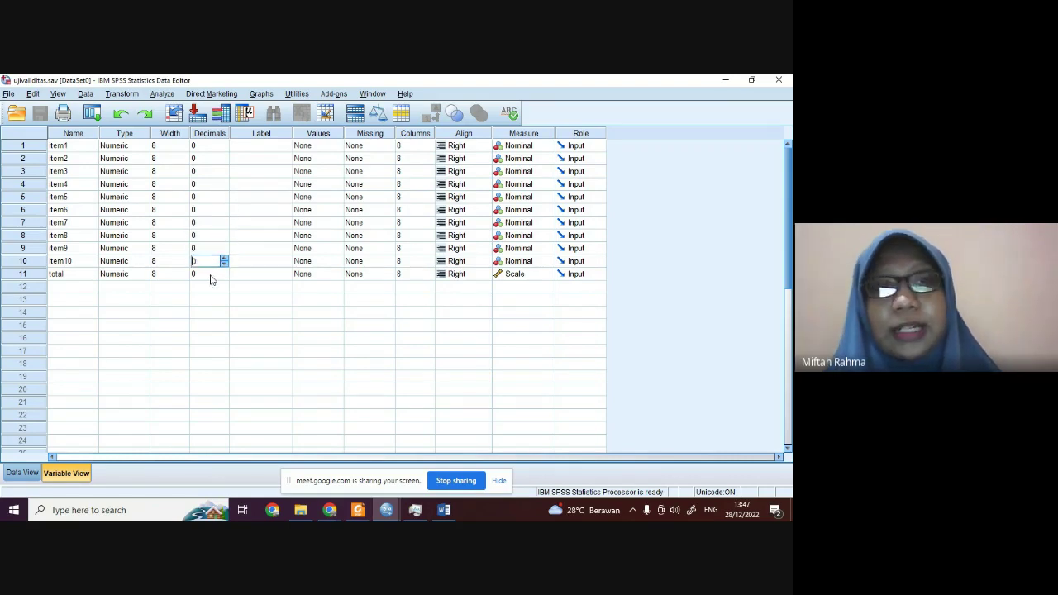
click(210, 276)
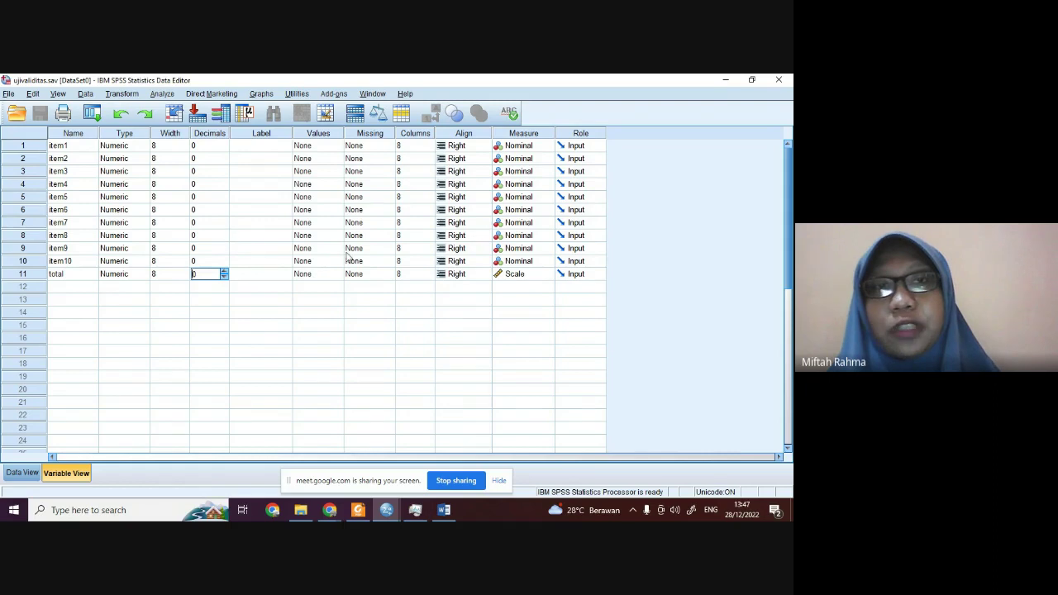
Recheck the item1, item10 and total definitions and compare the variable list with the data sheet
click(58, 147)
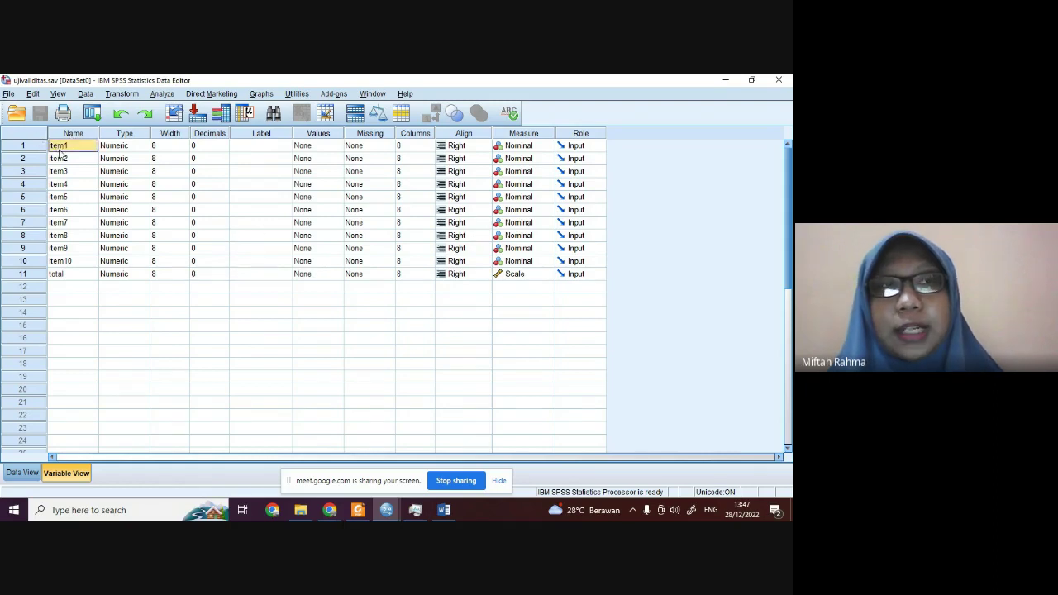
click(71, 261)
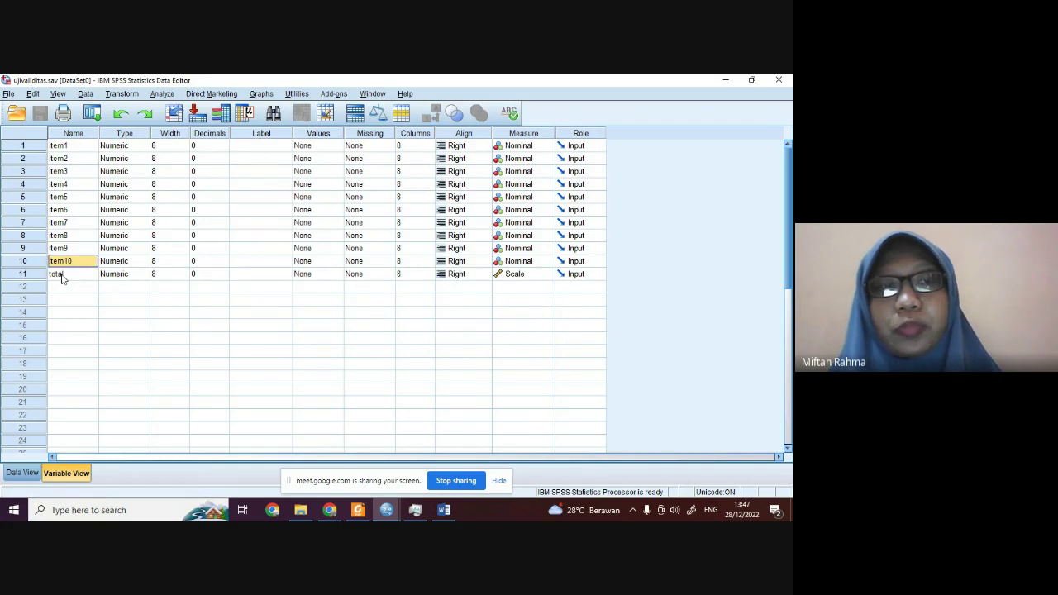
click(63, 276)
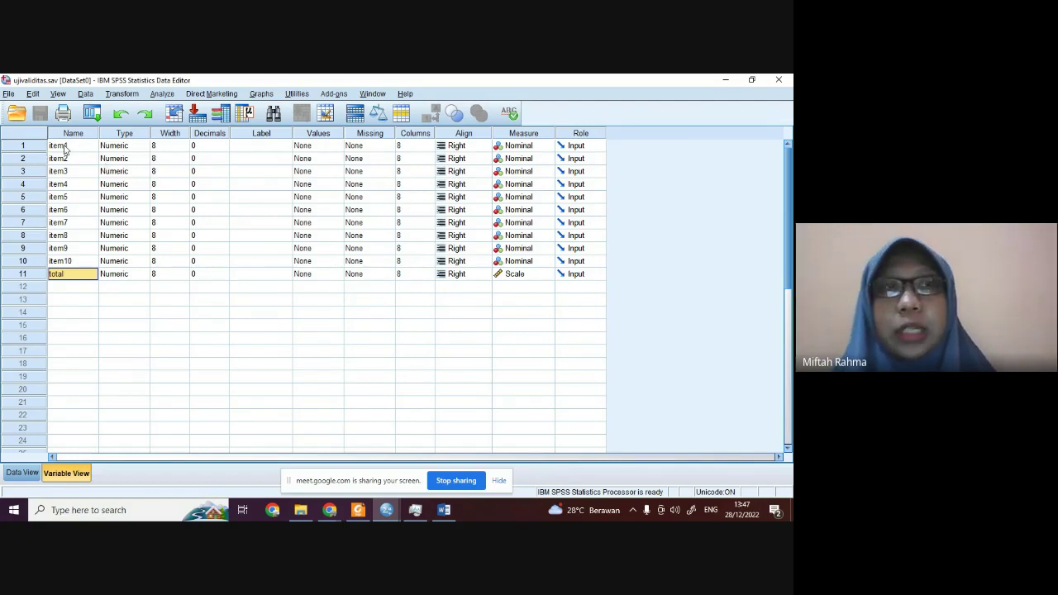
click(22, 473)
click(77, 474)
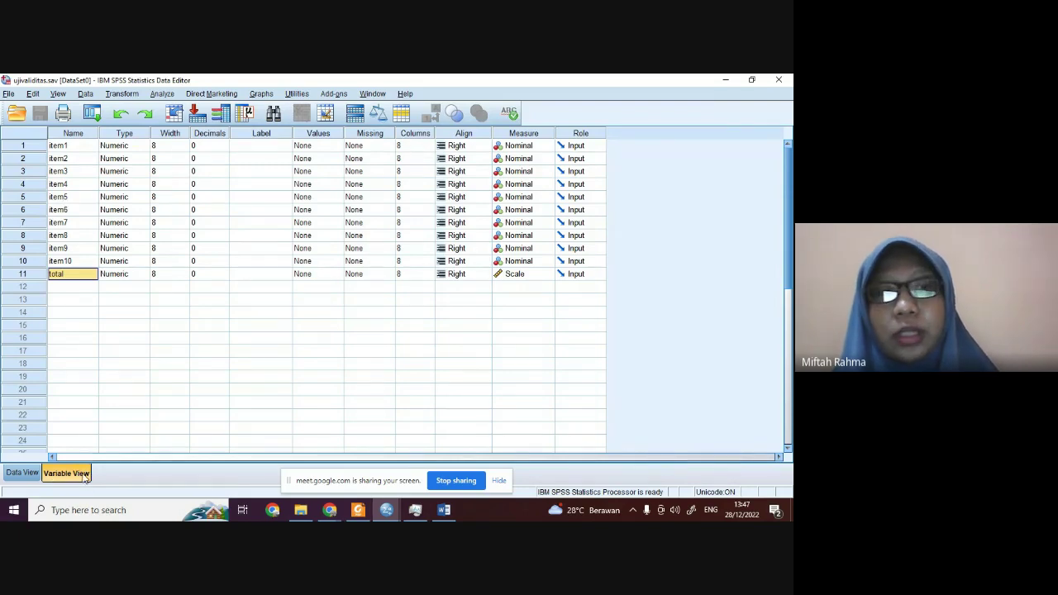
Show the data sheet from item1 onwards and inspect the case rows from 12 up to 8
click(23, 473)
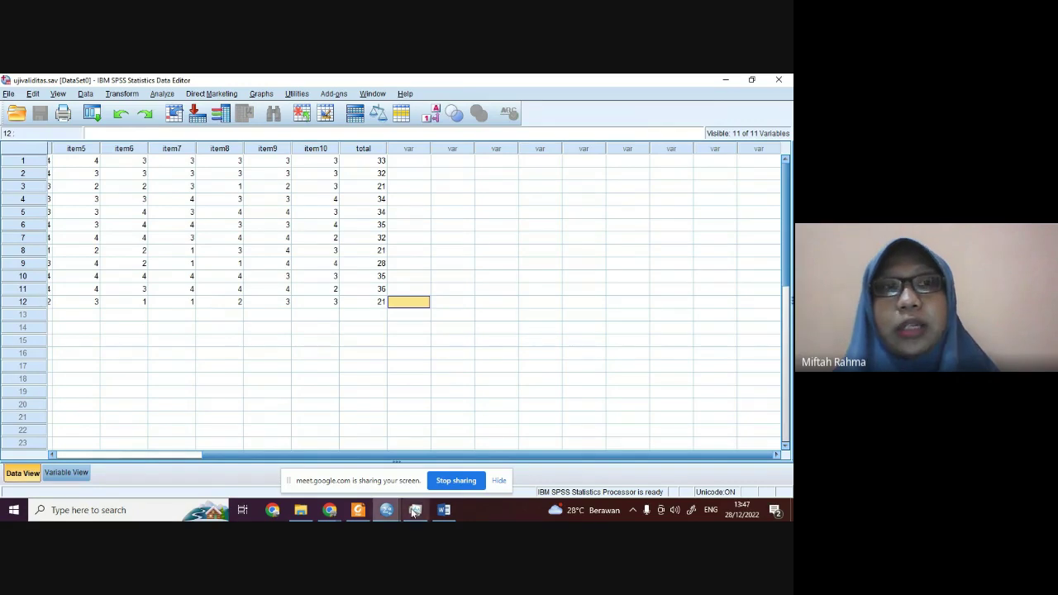
click(184, 453)
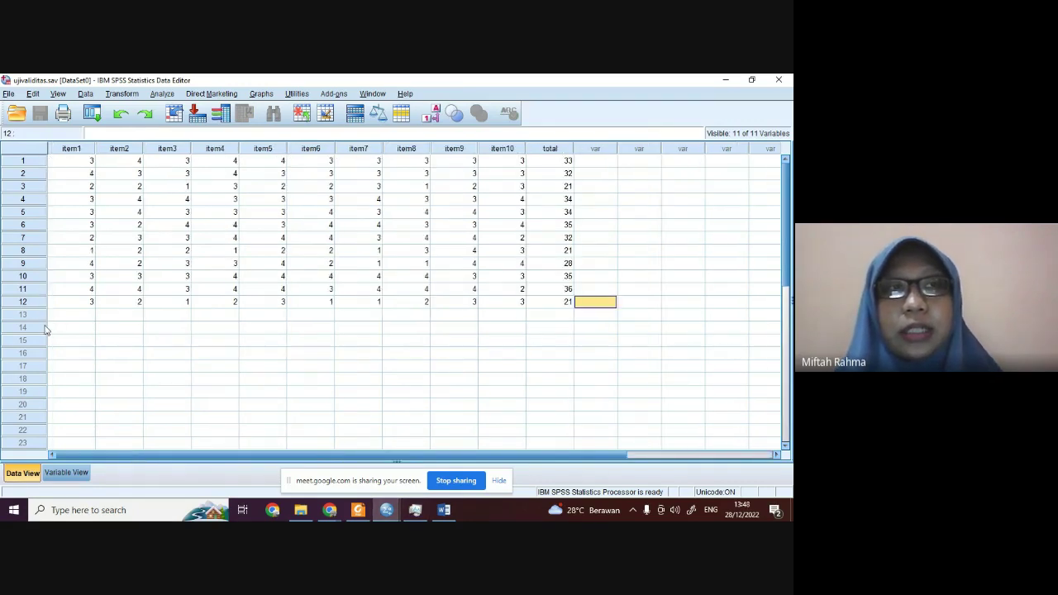
click(35, 301)
click(36, 290)
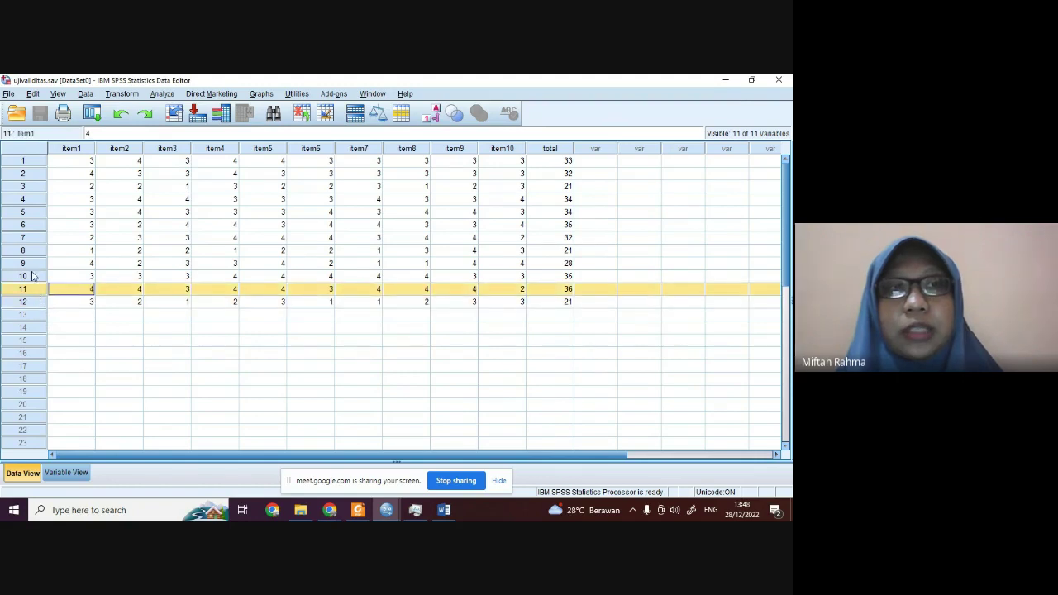
click(33, 276)
click(28, 252)
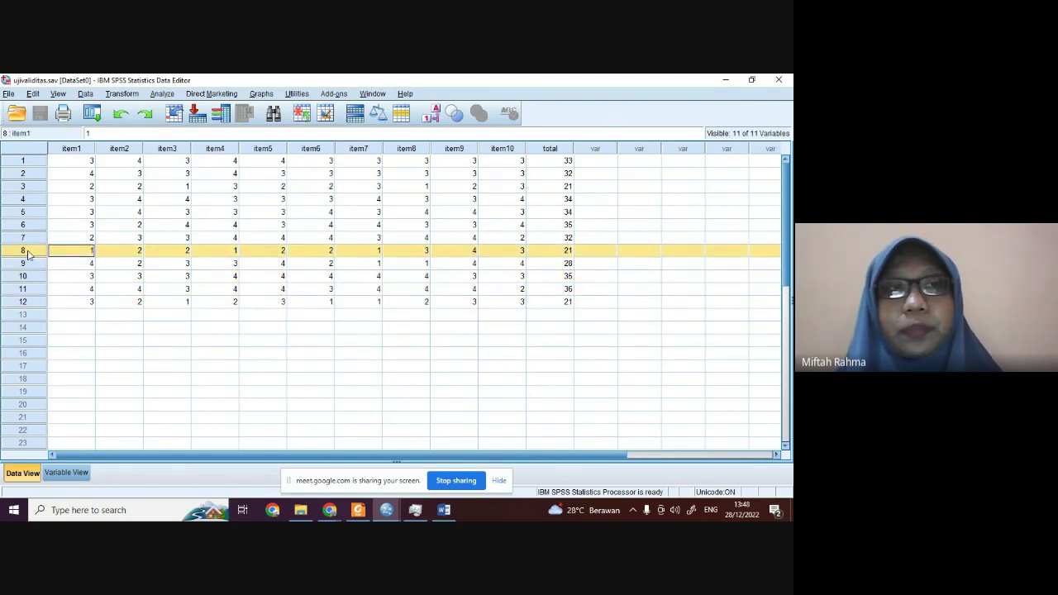
Move case row 8 above row 7 and go through the remaining case rows up to row 1
drag(27, 251, 27, 237)
click(28, 224)
click(29, 200)
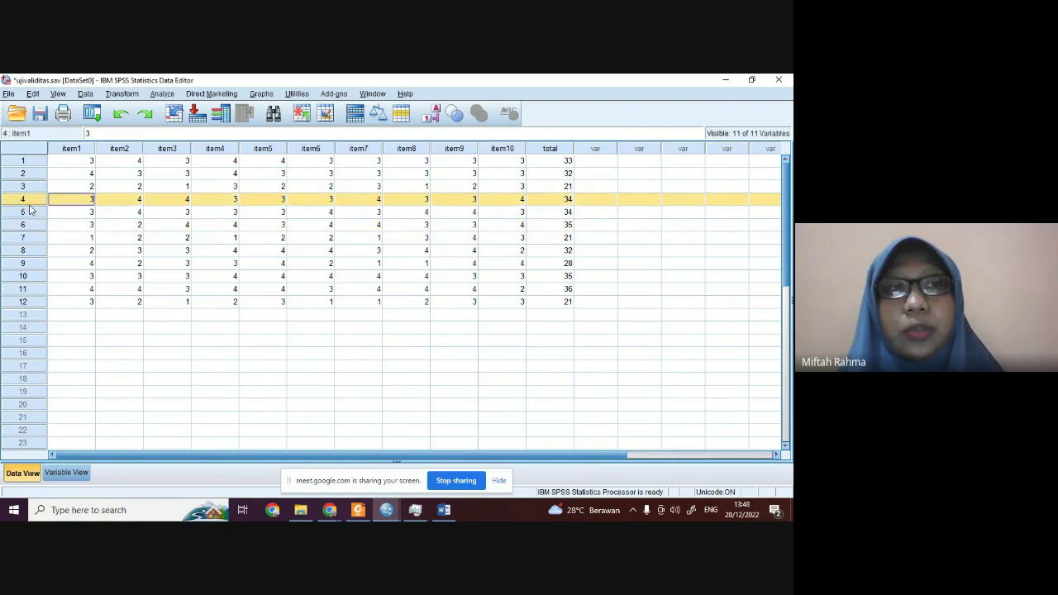
click(37, 186)
click(34, 173)
click(34, 162)
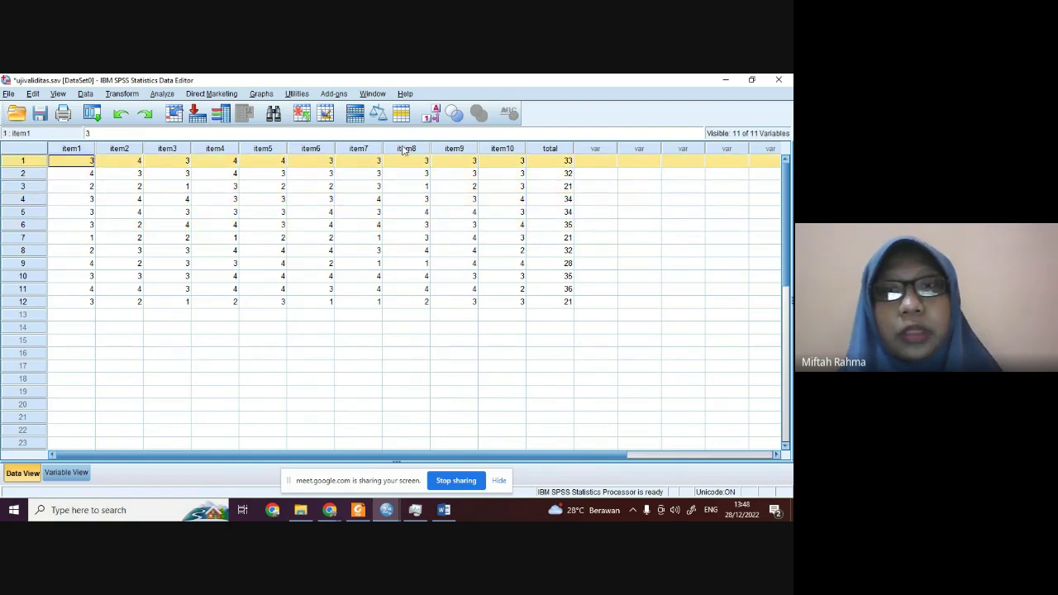
Examine the item10 and total score columns in the data sheet
click(510, 150)
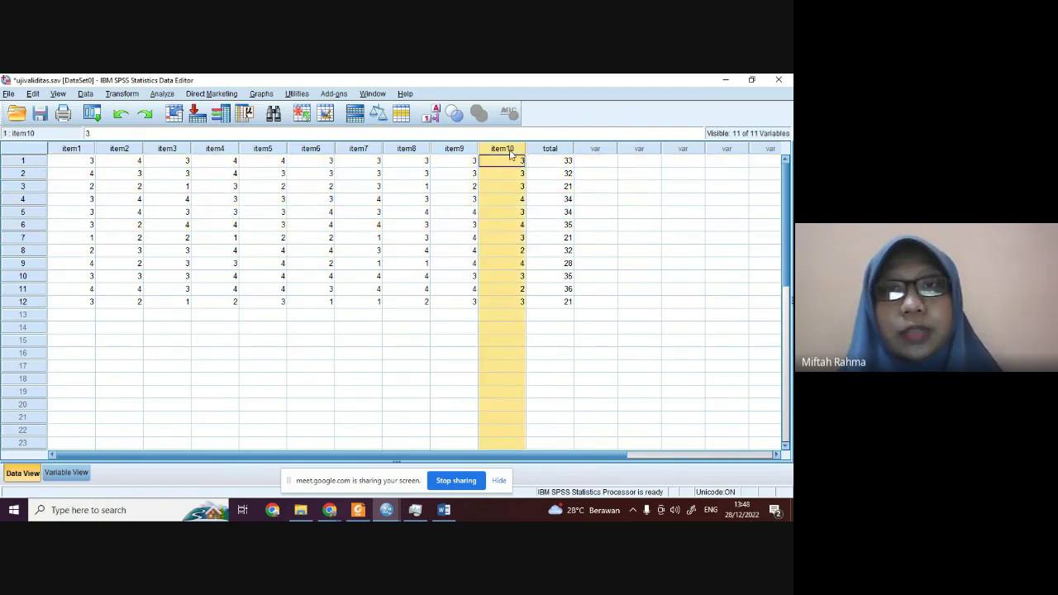
click(551, 149)
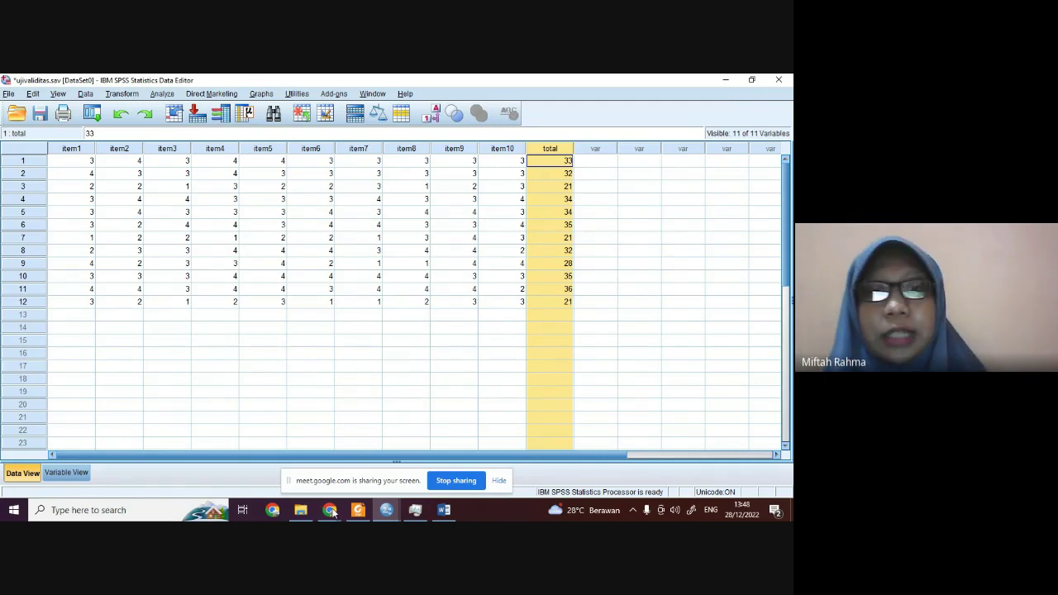
click(466, 369)
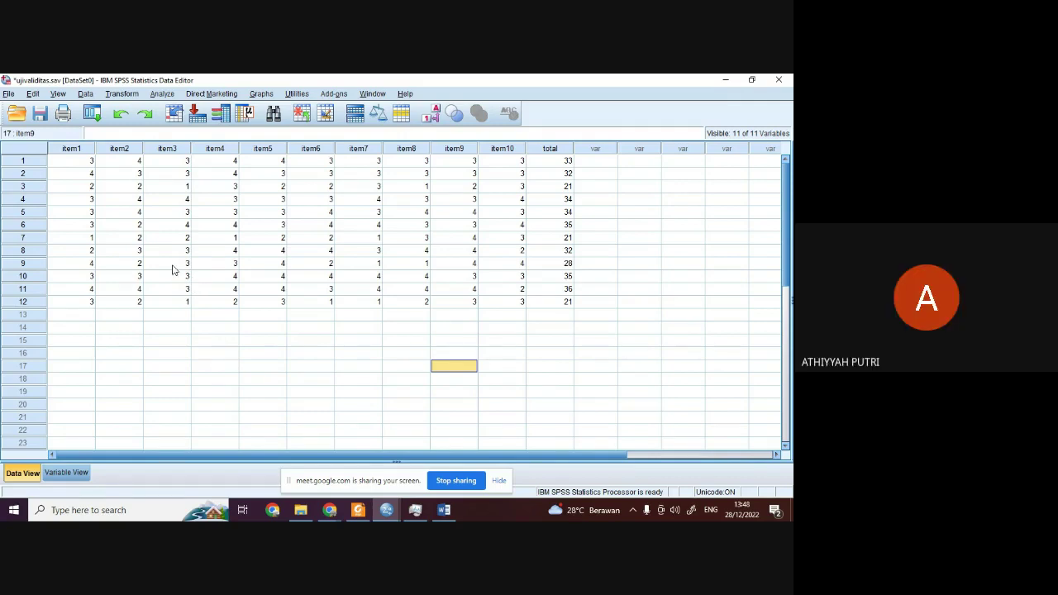
Inspect the individual scores entered down the item1 column and in the last cases of item4
click(91, 161)
click(88, 173)
key(Down)
key(Down)
key(Down)
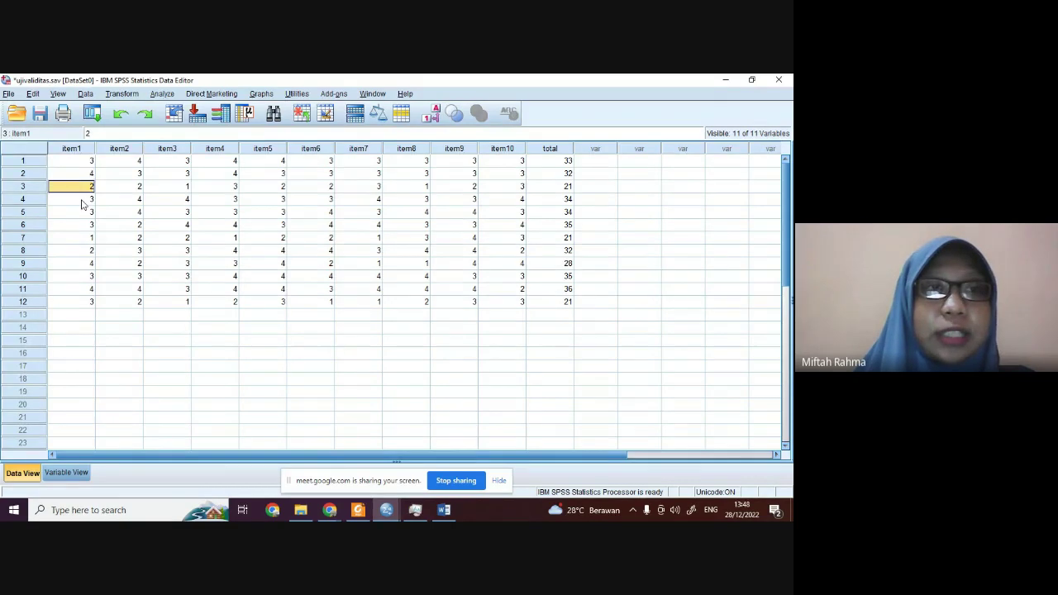
click(93, 262)
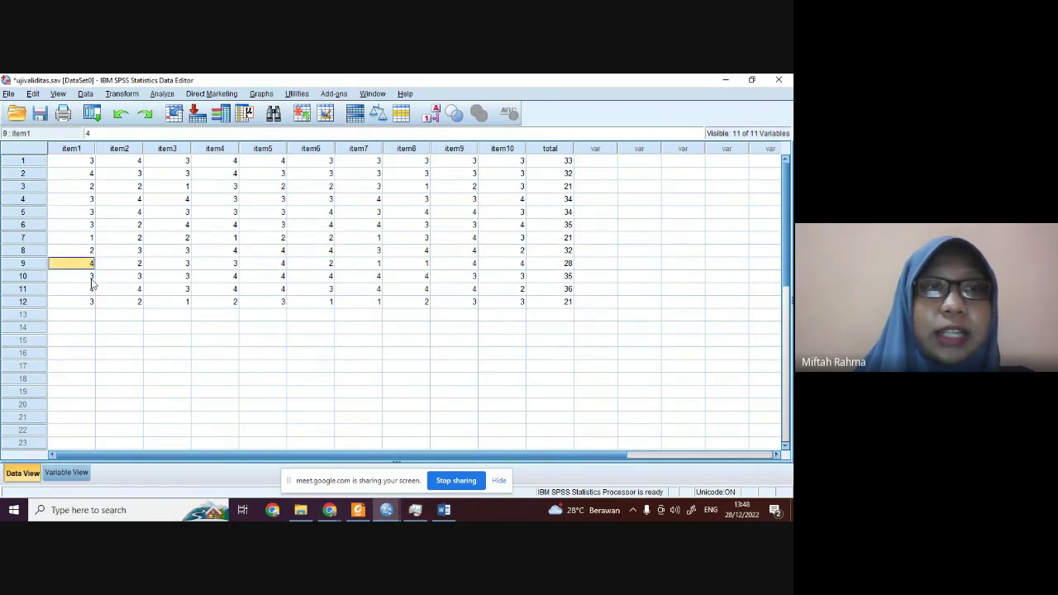
click(91, 278)
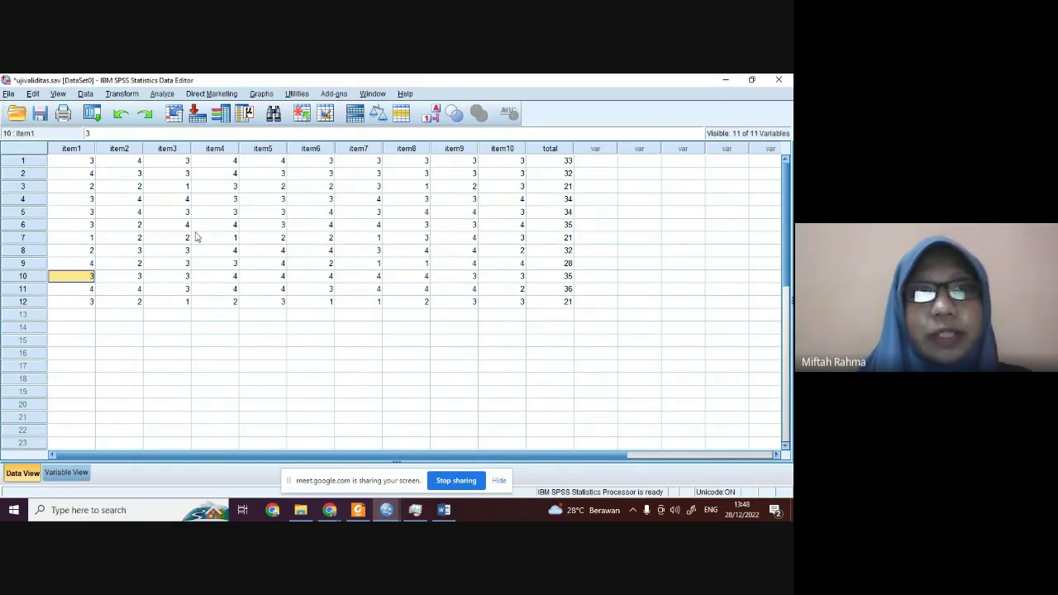
click(232, 303)
click(223, 292)
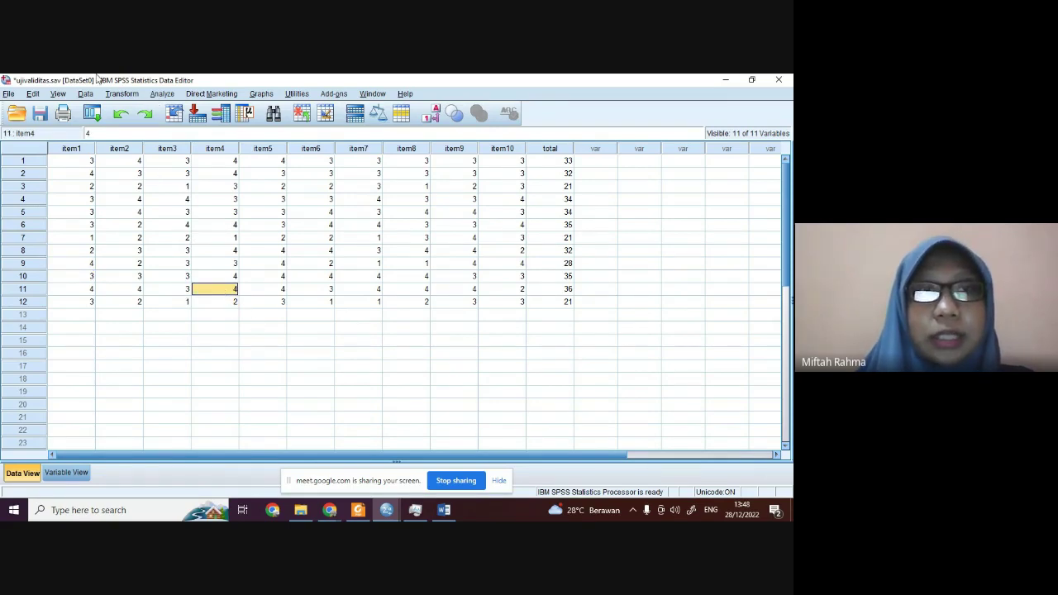
click(162, 94)
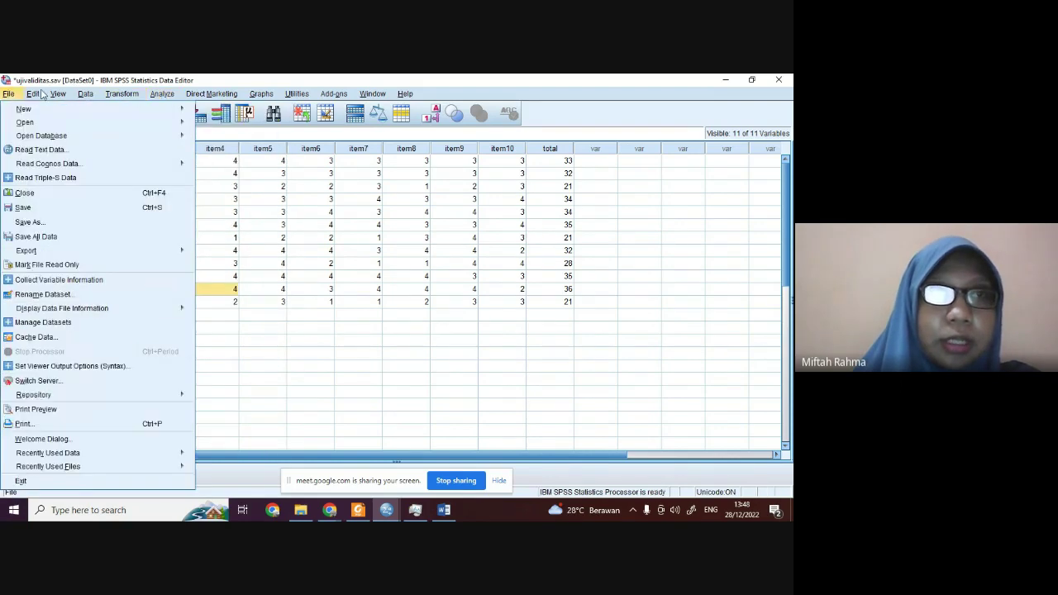
mouse_move(121, 93)
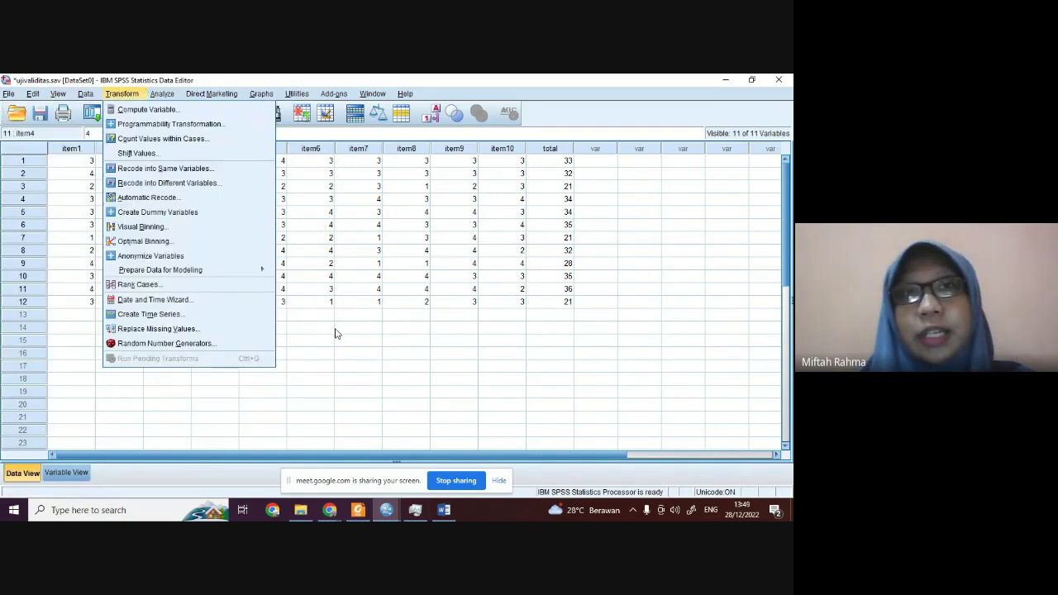
click(333, 263)
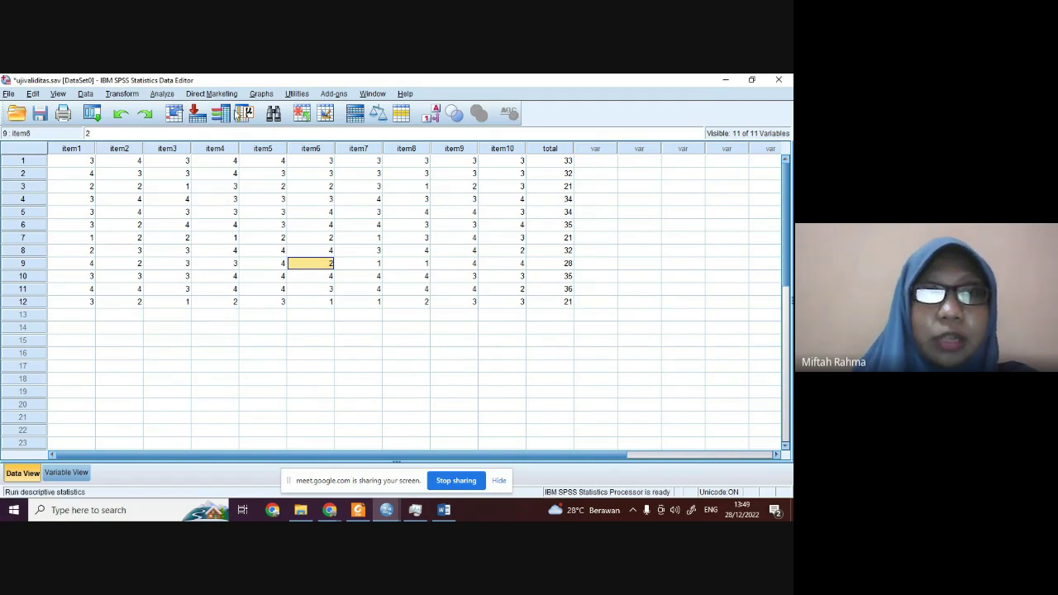
click(164, 95)
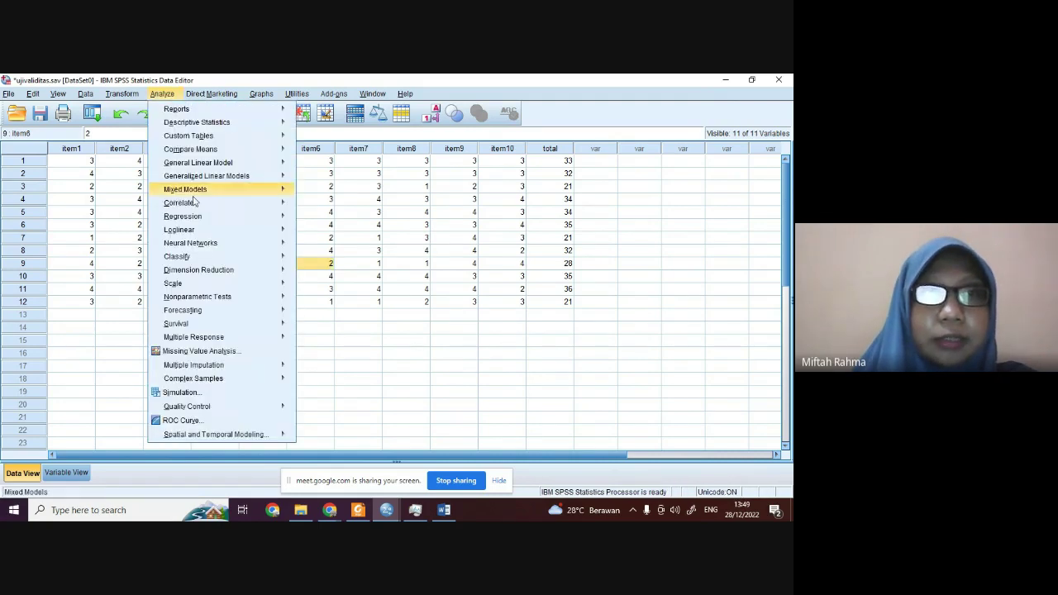
mouse_move(194, 201)
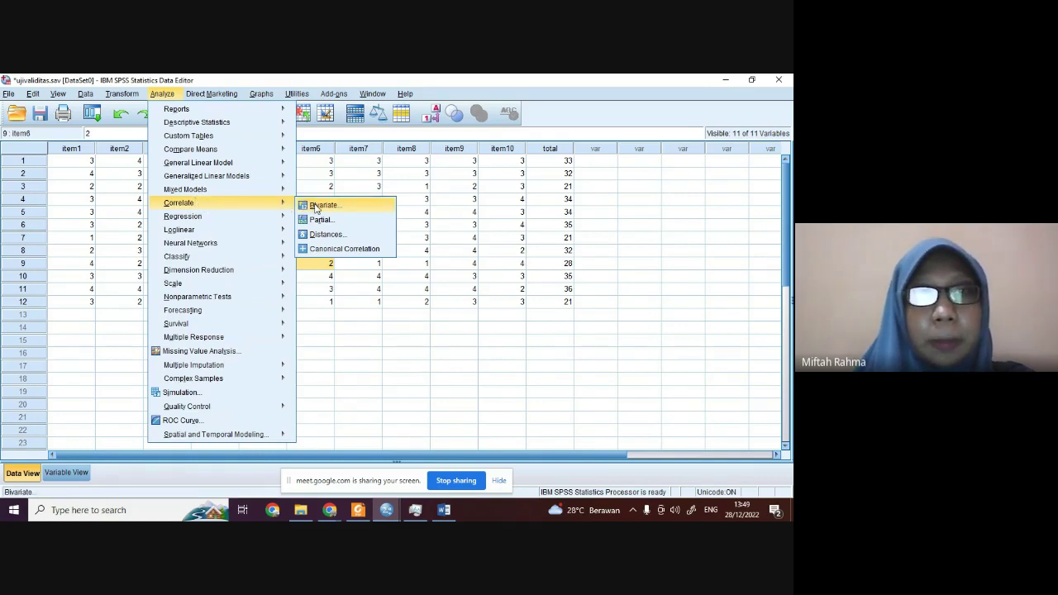
click(370, 379)
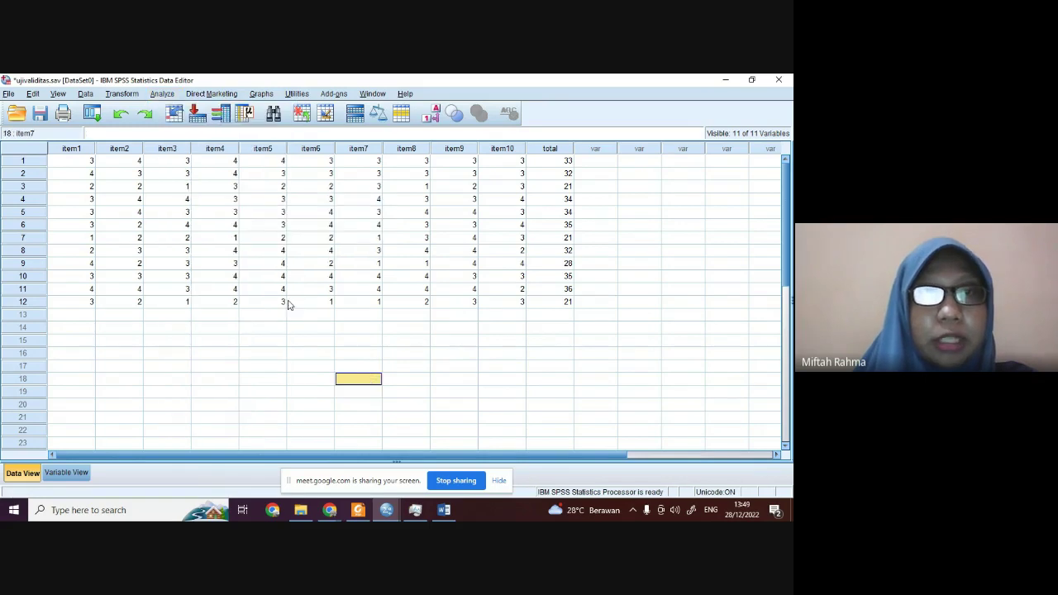
Open the Bivariate Correlations dialog, move it over the middle of the data sheet and check its variables from item1 to total
click(155, 95)
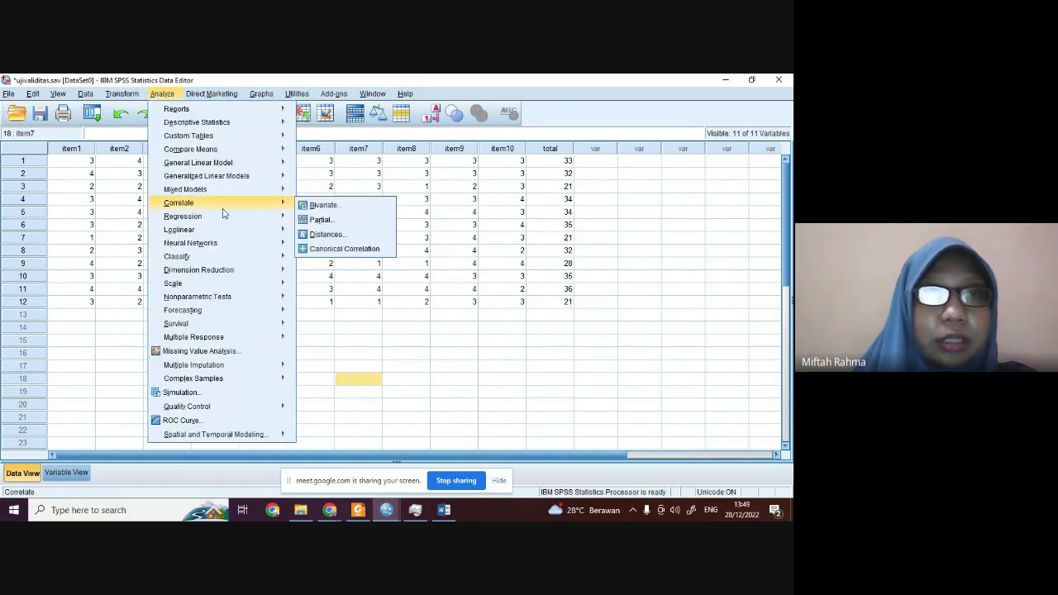
click(321, 205)
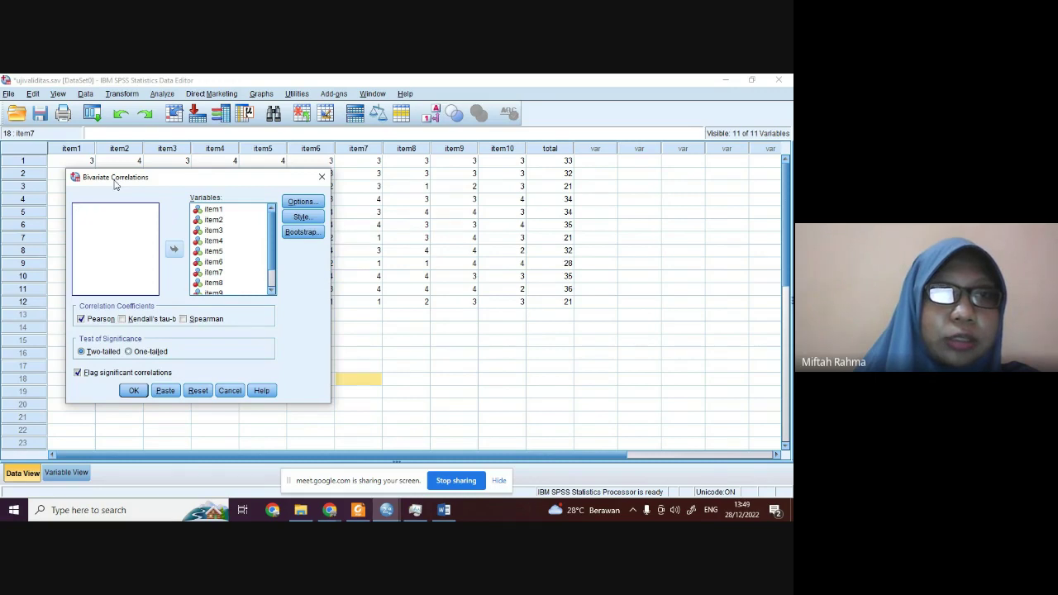
drag(120, 170, 337, 175)
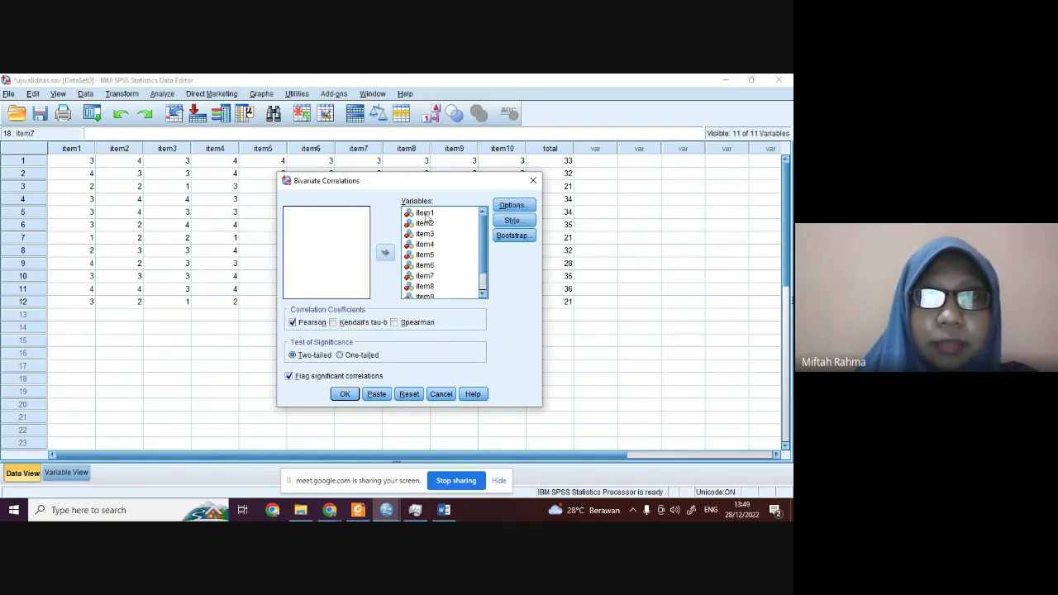
scroll(438, 282, down, 1)
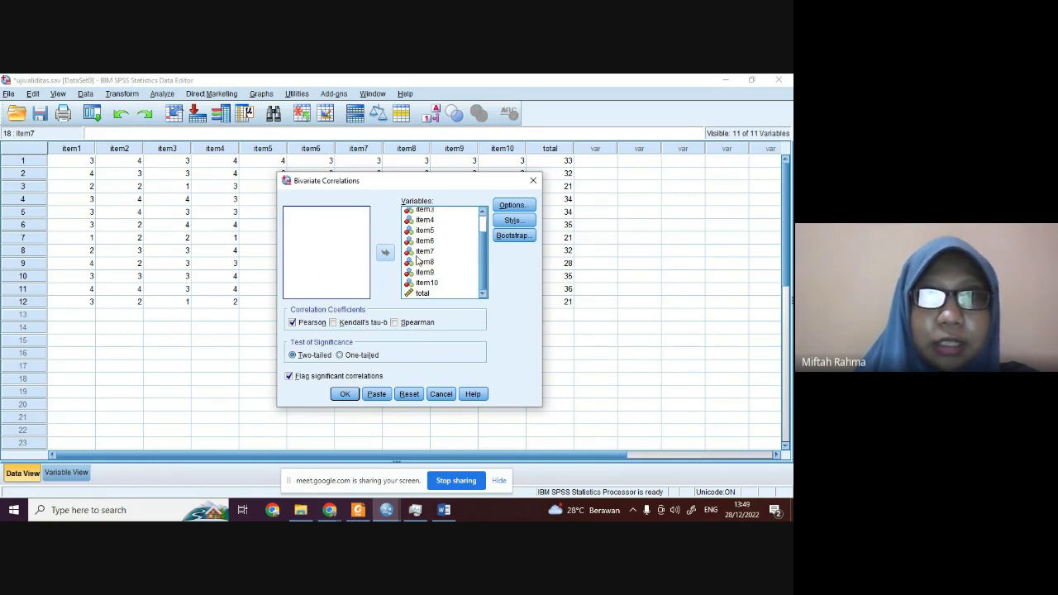
scroll(417, 261, up, 2)
Take item1 and item2 out of the correlation variables and add them back at the end of the list
click(424, 212)
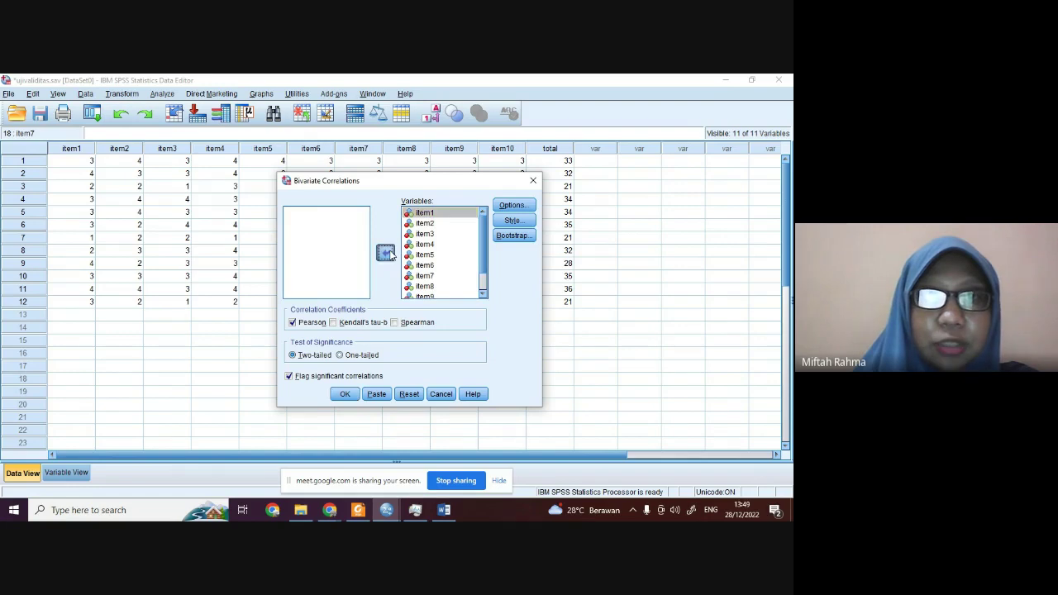
click(386, 252)
click(417, 223)
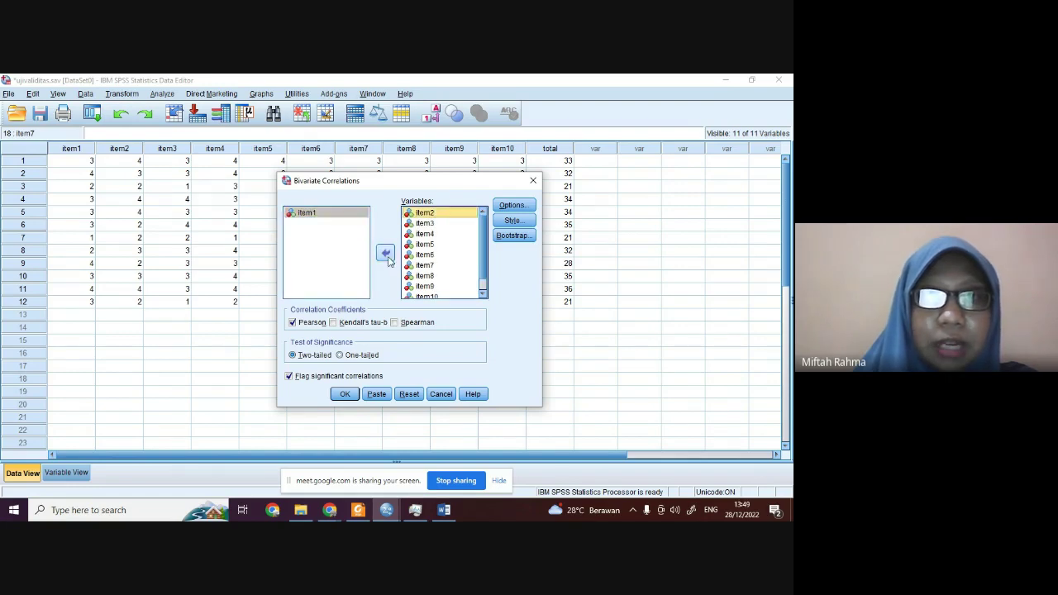
click(387, 255)
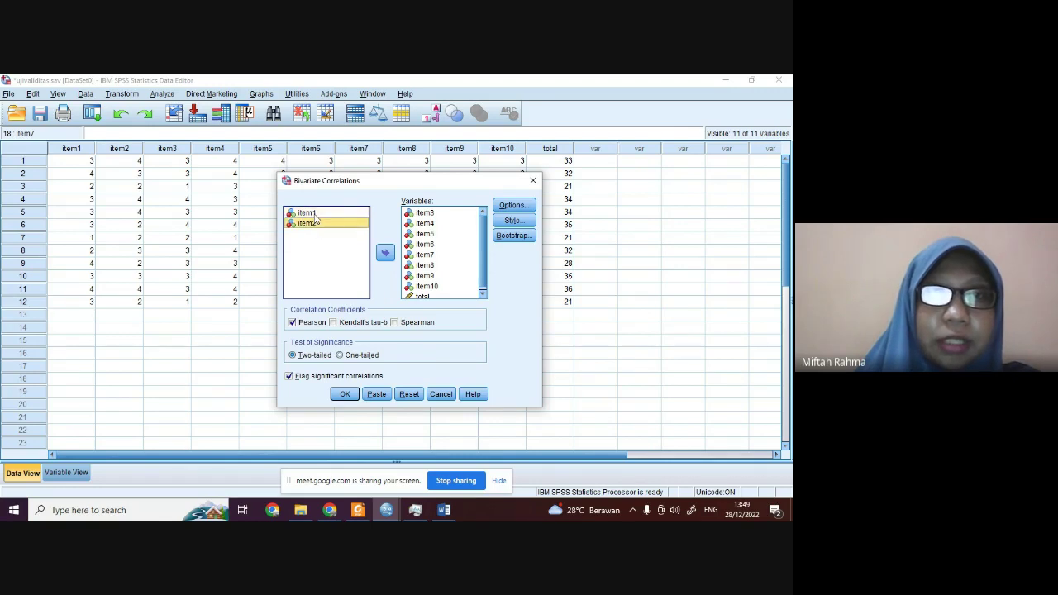
click(314, 216)
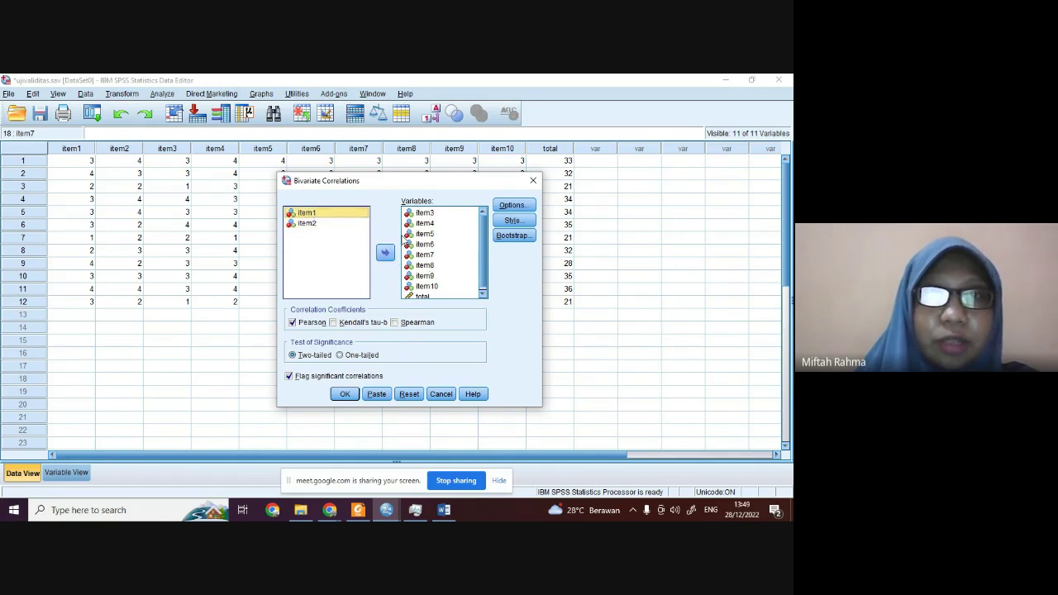
click(385, 252)
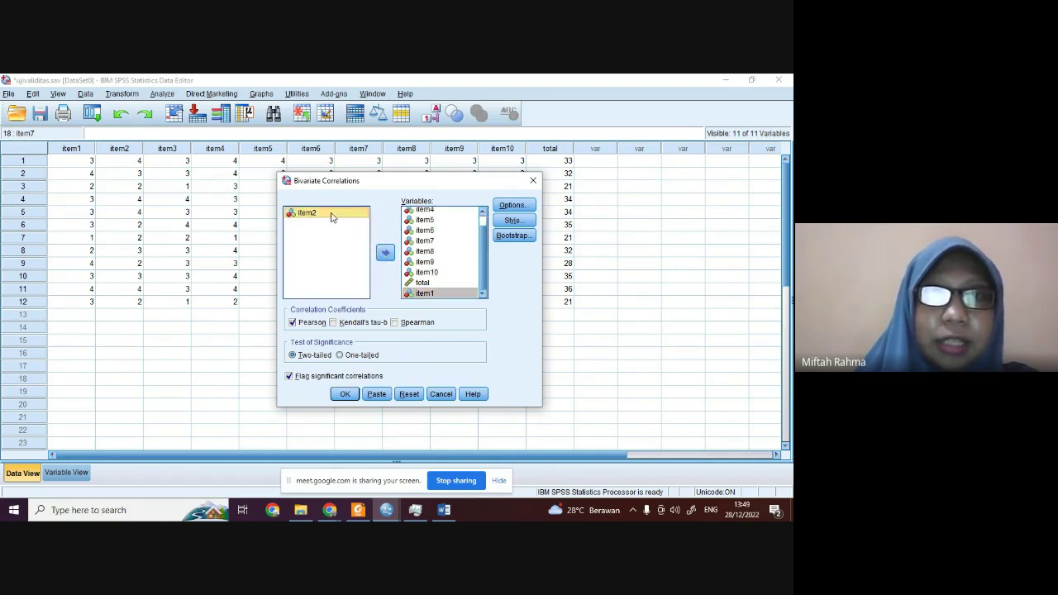
click(385, 253)
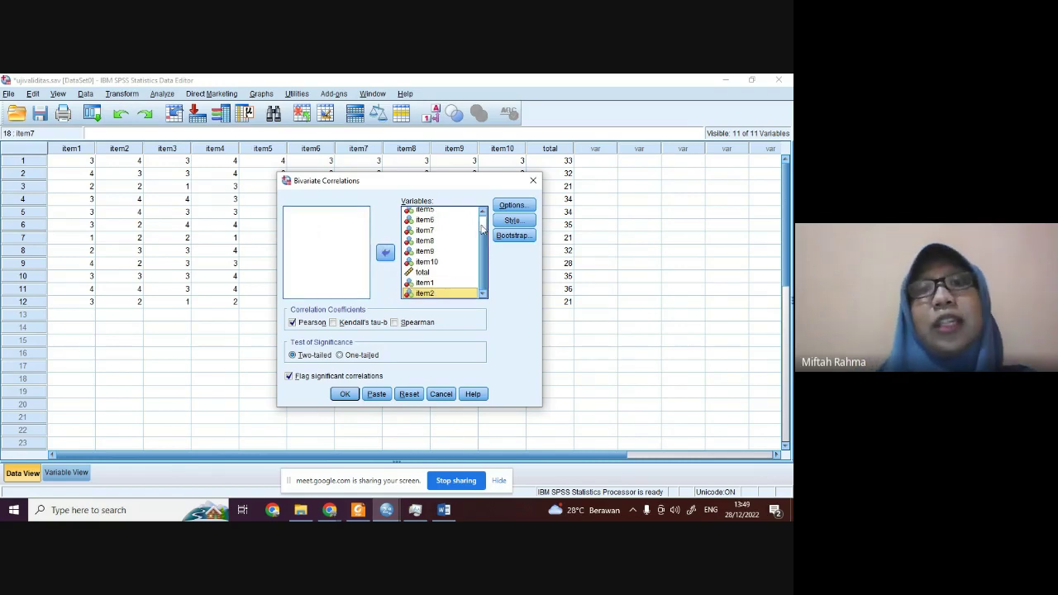
Check the variable list and run the two-tailed Pearson correlation for all ten items and total, with significant correlations flagged
scroll(482, 230, up, 1)
scroll(483, 250, down, 1)
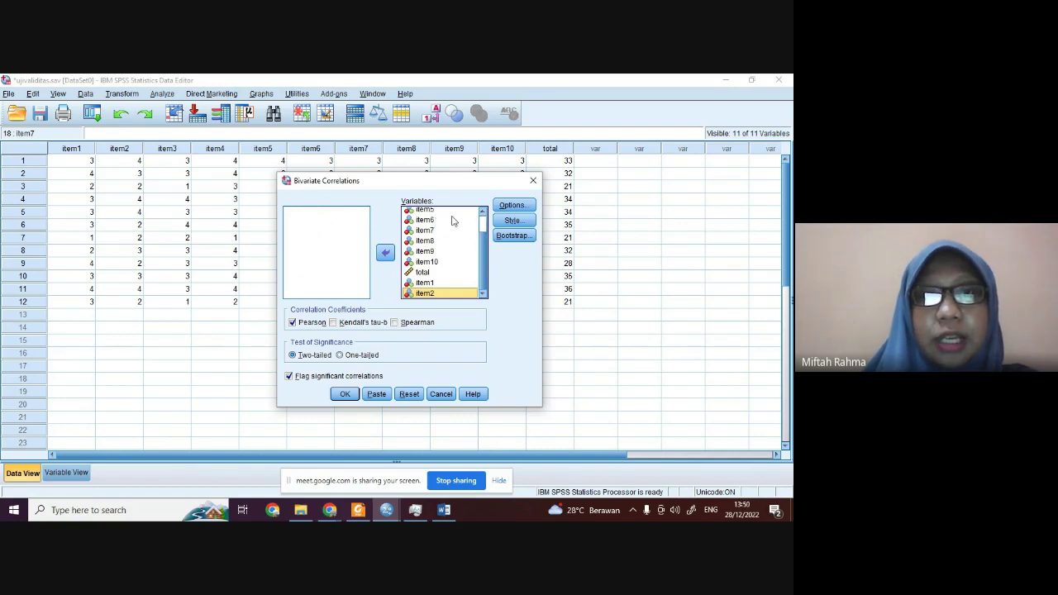
scroll(482, 236, up, 1)
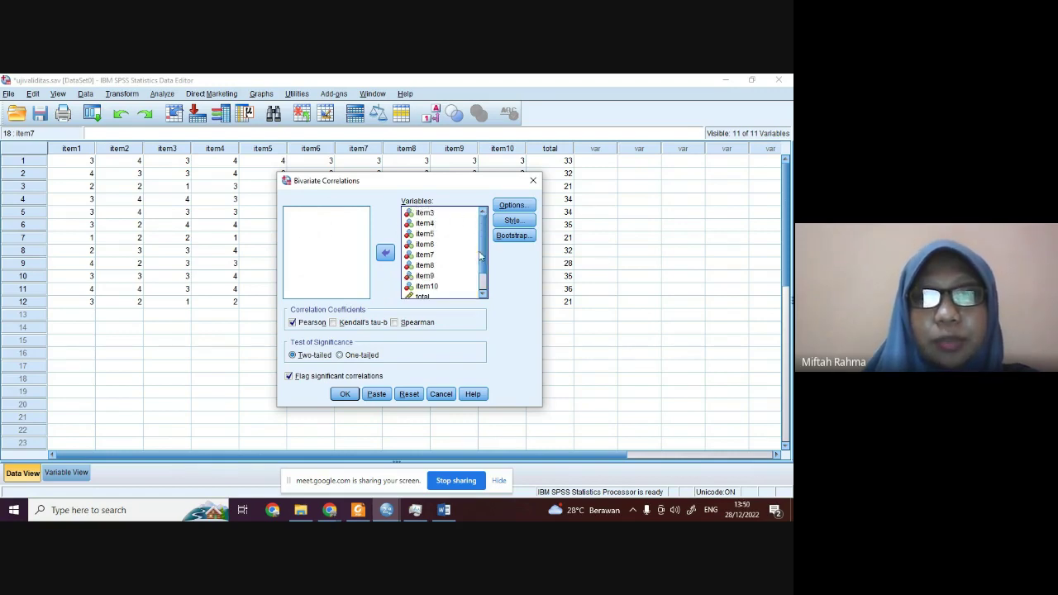
scroll(484, 288, down, 1)
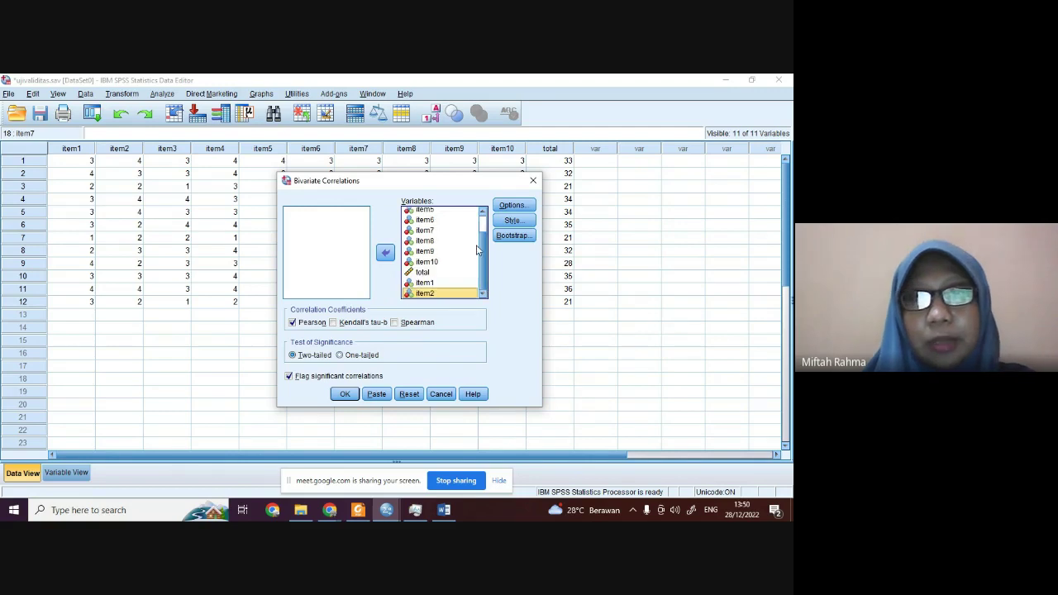
scroll(486, 233, up, 1)
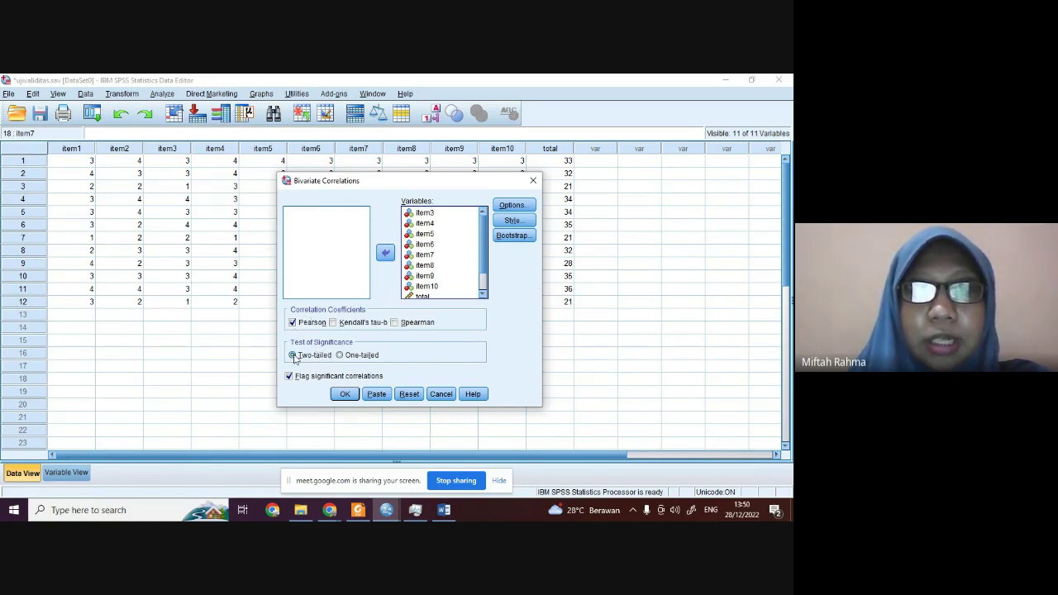
click(346, 395)
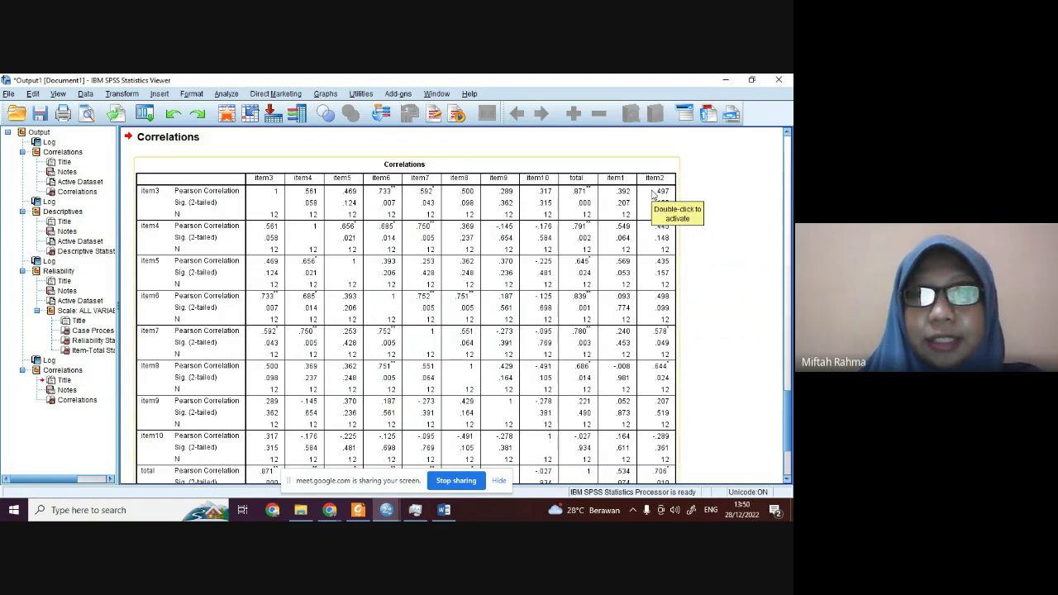
Examine the Correlations table in the output, from the item3 row down to the item2 row and the significance notes
scroll(651, 198, down, 4)
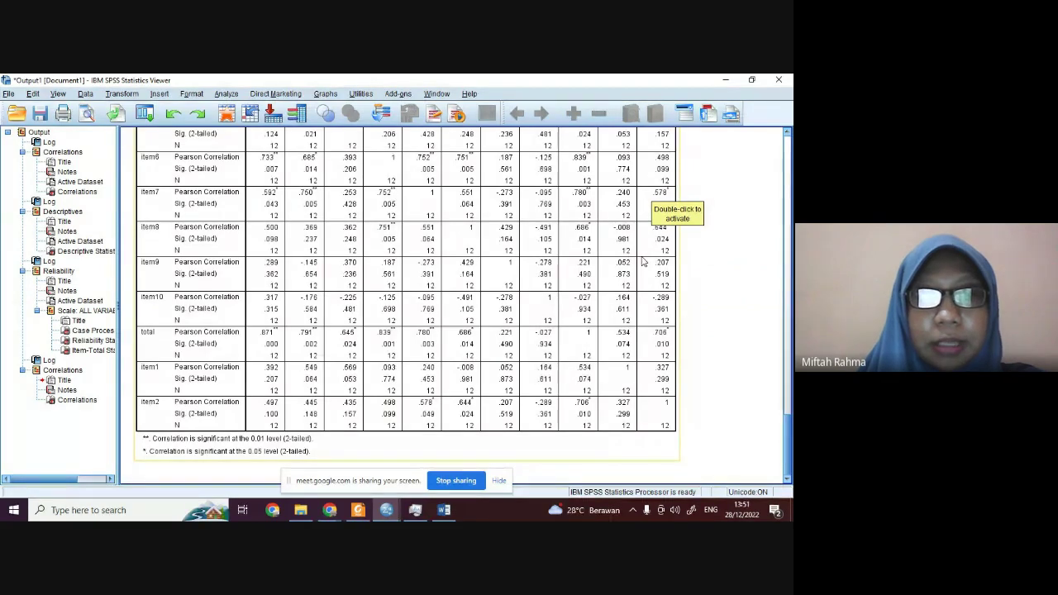
scroll(643, 261, up, 6)
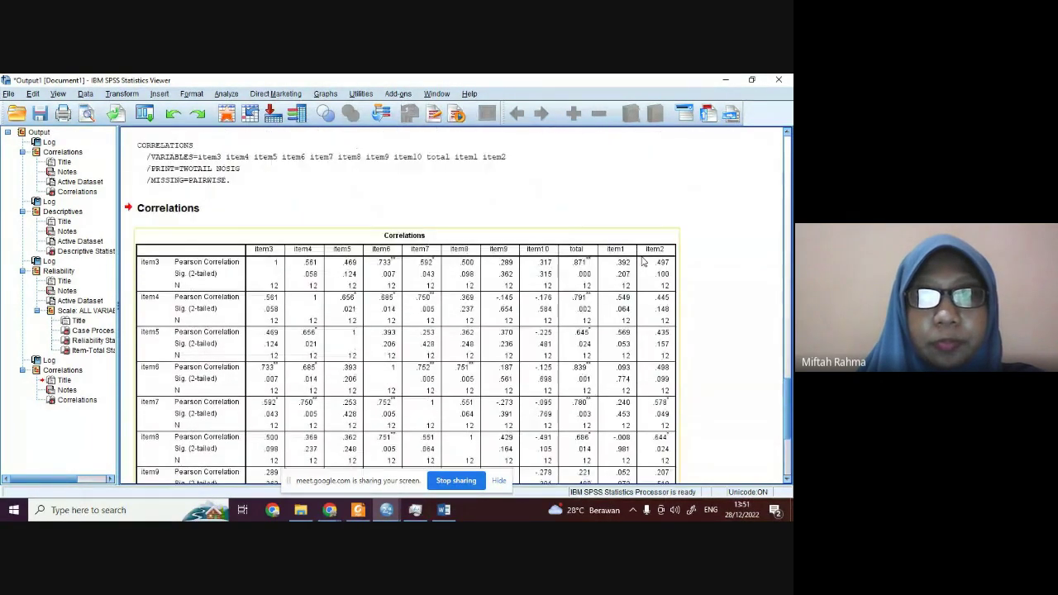
scroll(643, 261, down, 5)
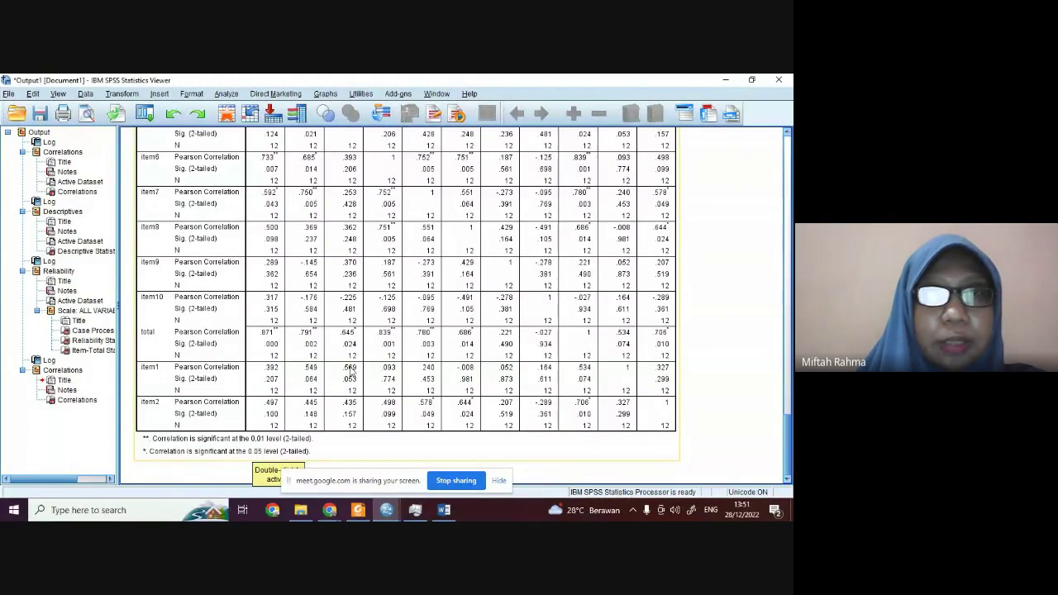
scroll(351, 370, up, 3)
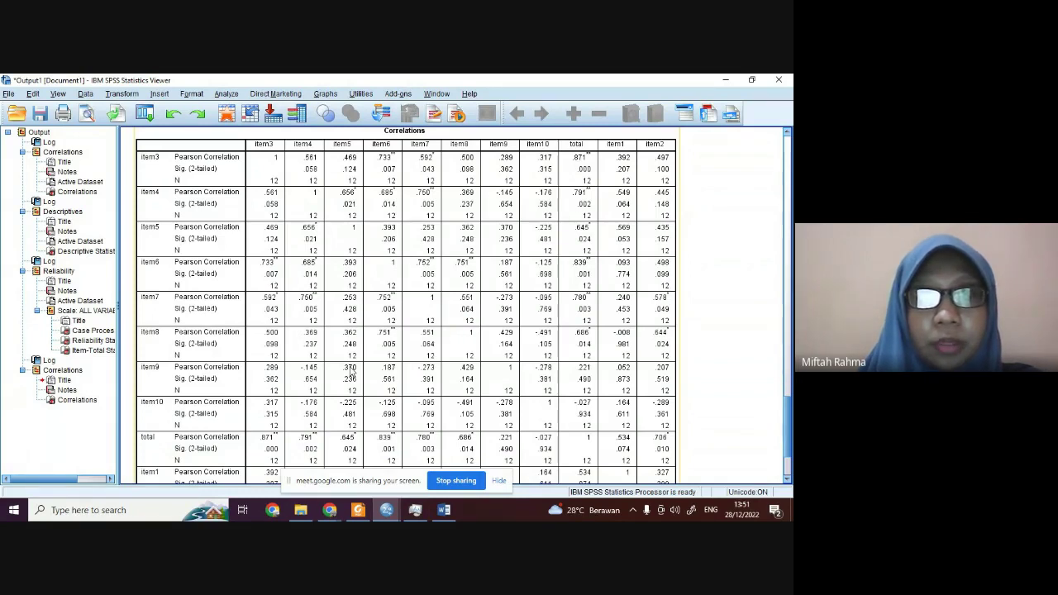
scroll(351, 373, down, 4)
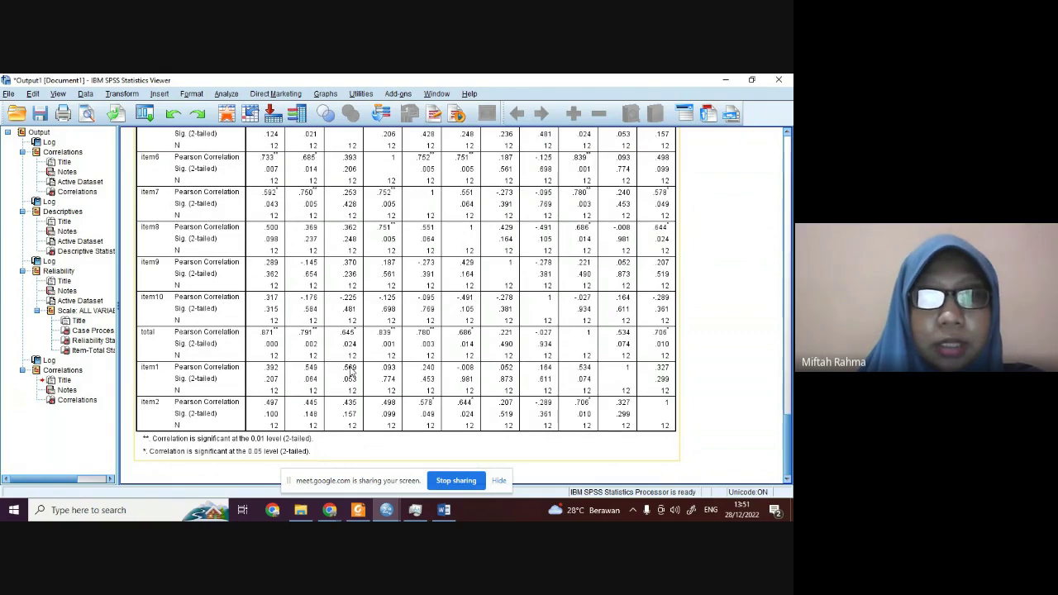
scroll(364, 389, up, 1)
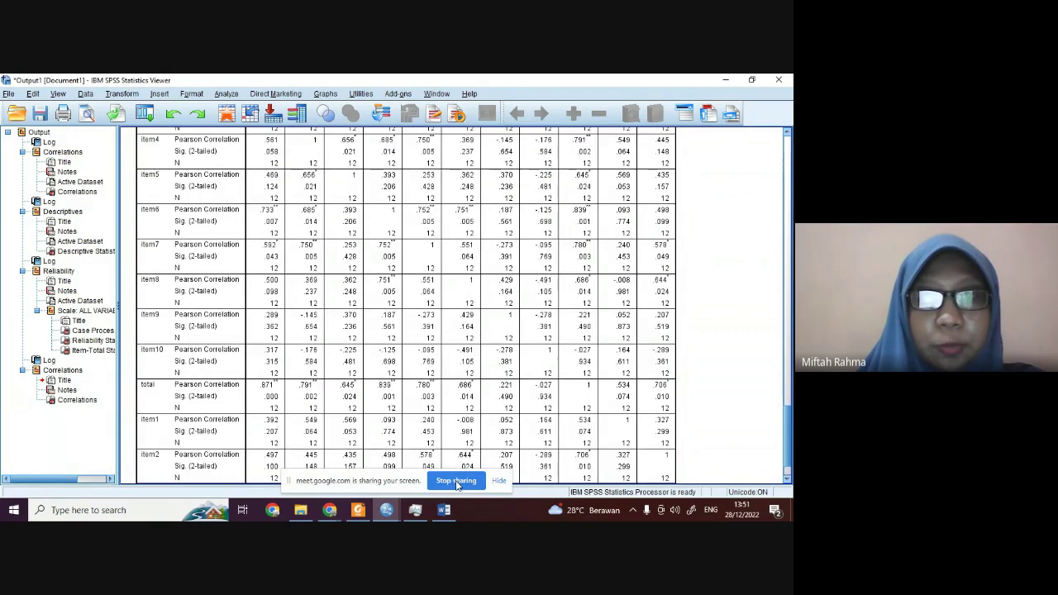
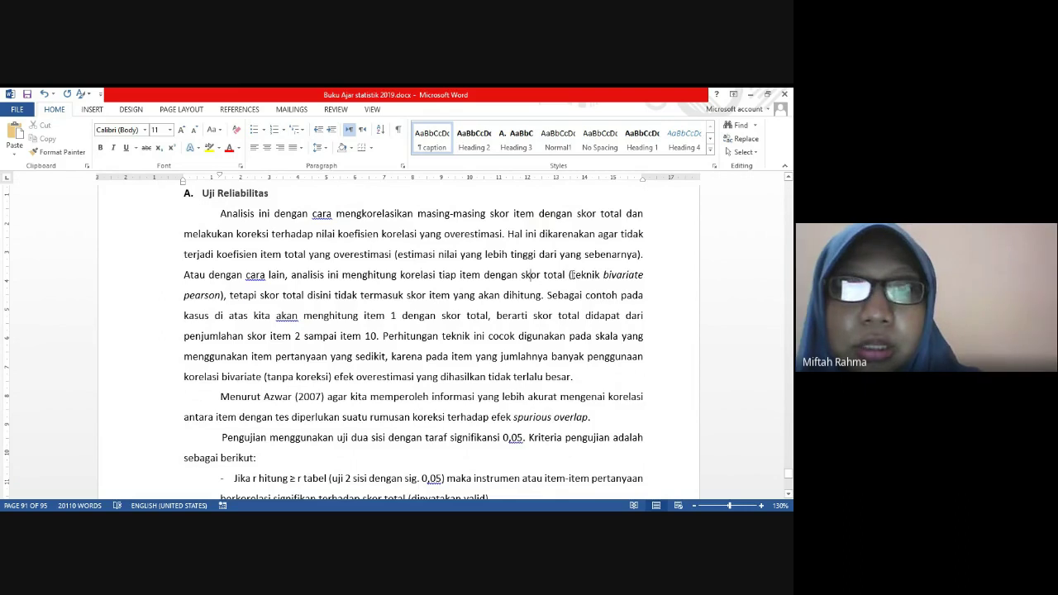
Mark "teknik bivariate pearson" in the Uji Reliabilitas section of the Word document and look back over the score table and validity conclusion
drag(570, 274, 222, 291)
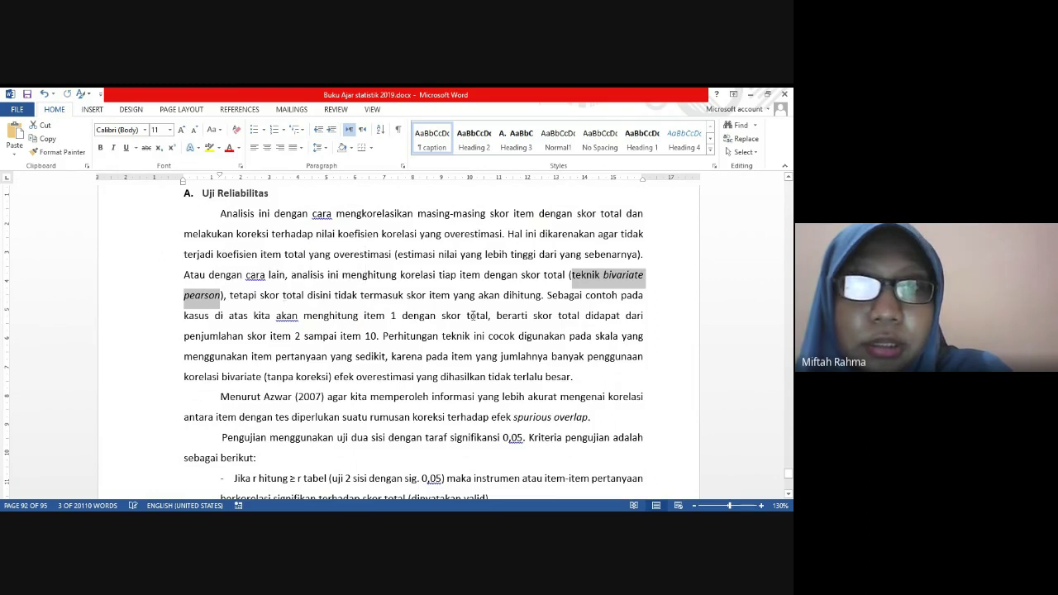
scroll(339, 305, up, 20)
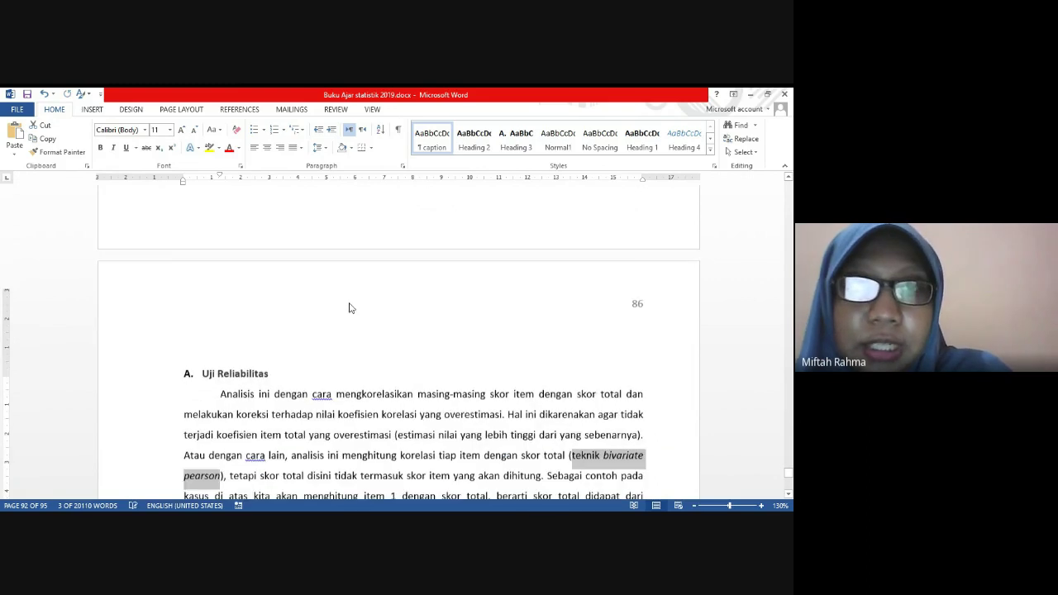
scroll(358, 313, up, 3)
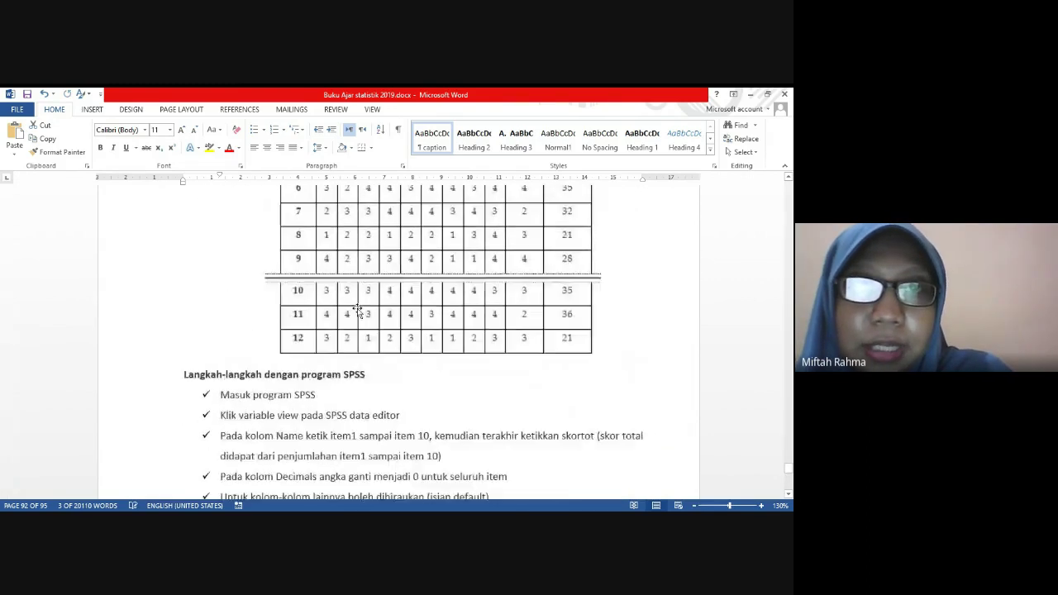
scroll(356, 309, down, 10)
scroll(360, 322, down, 5)
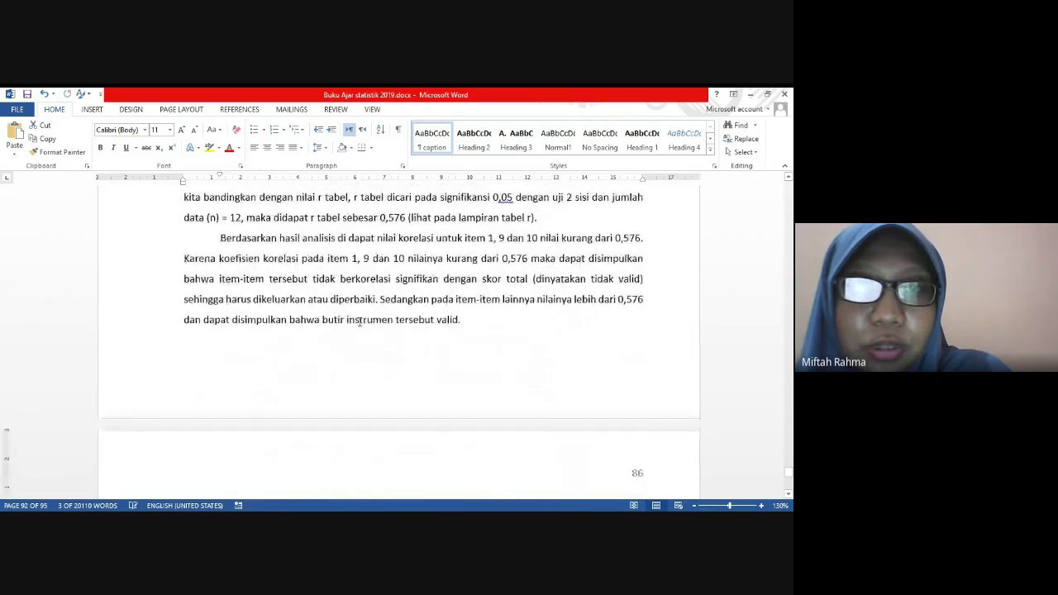
scroll(360, 322, down, 1)
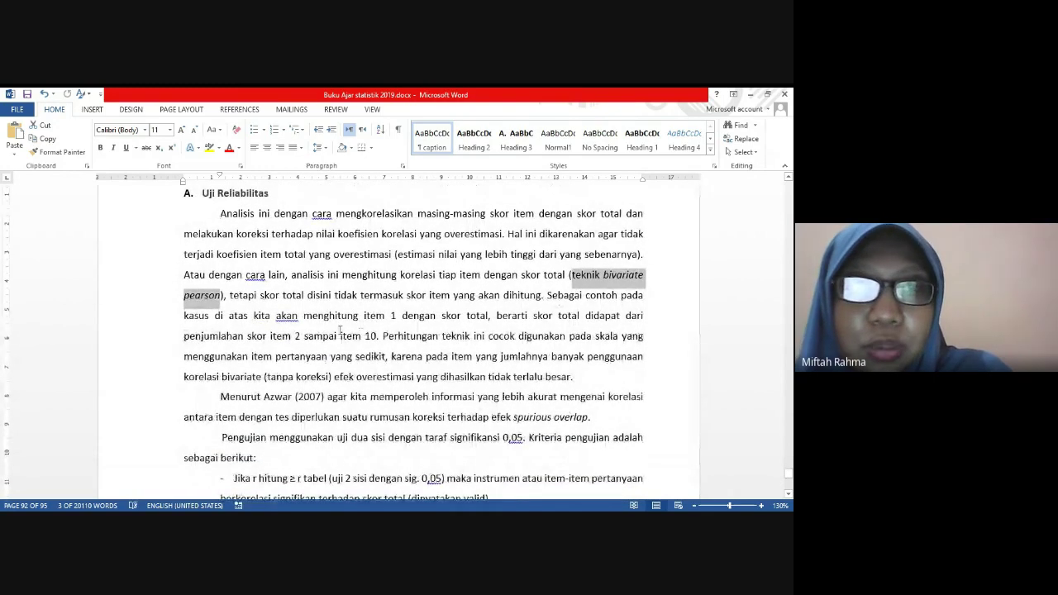
Follow the item 1 example in the Uji Reliabilitas text, marking the passage up to "penjumlahan skor item 2 sampai item 10", and clear the selection
click(253, 315)
drag(252, 315, 376, 335)
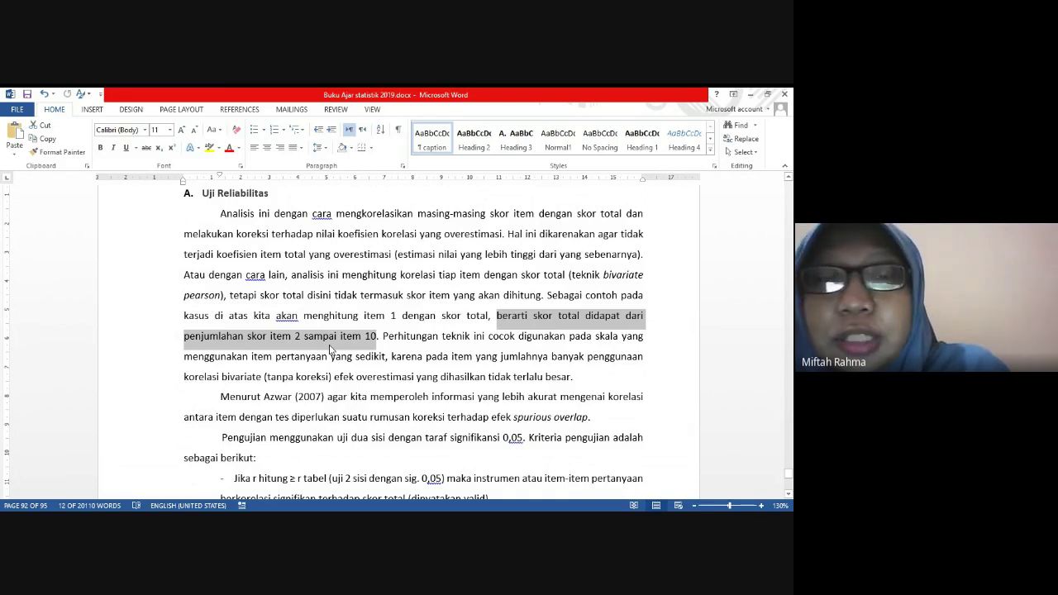
click(383, 335)
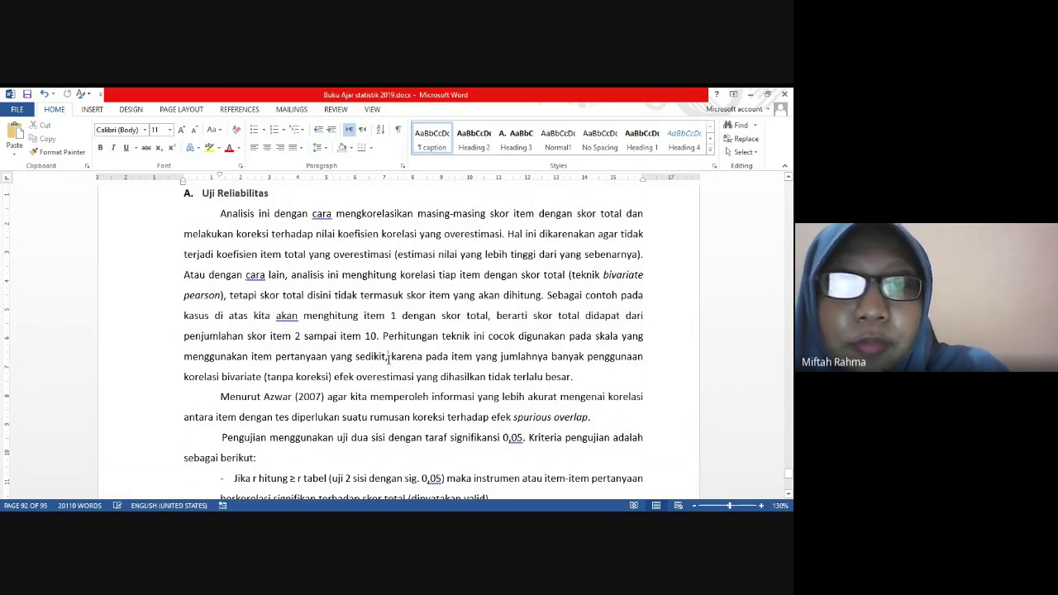
Follow the Uji Reliabilitas test criteria, marking "signifikansi 0,05", the r hitung and r tabel rules and "(dinyatakan tidak valid)", and clear the selection
click(388, 357)
scroll(387, 358, down, 2)
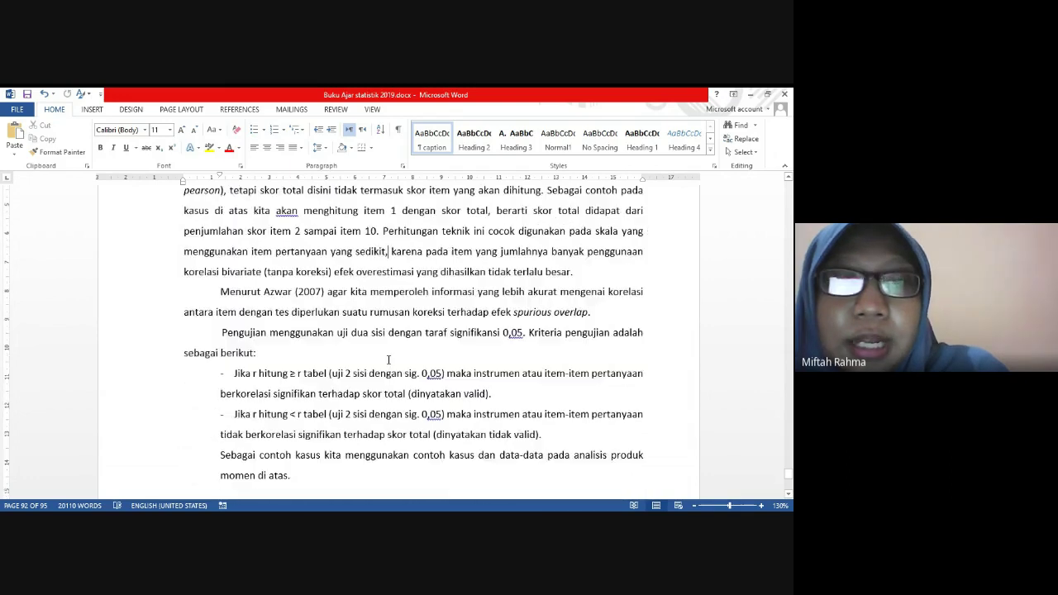
scroll(388, 360, down, 1)
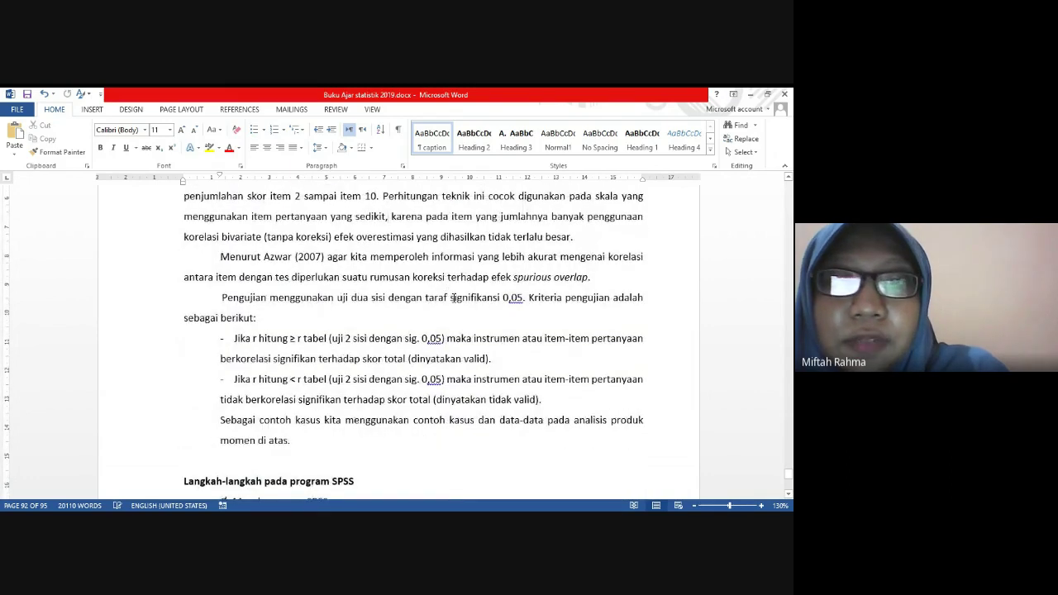
drag(451, 297, 527, 298)
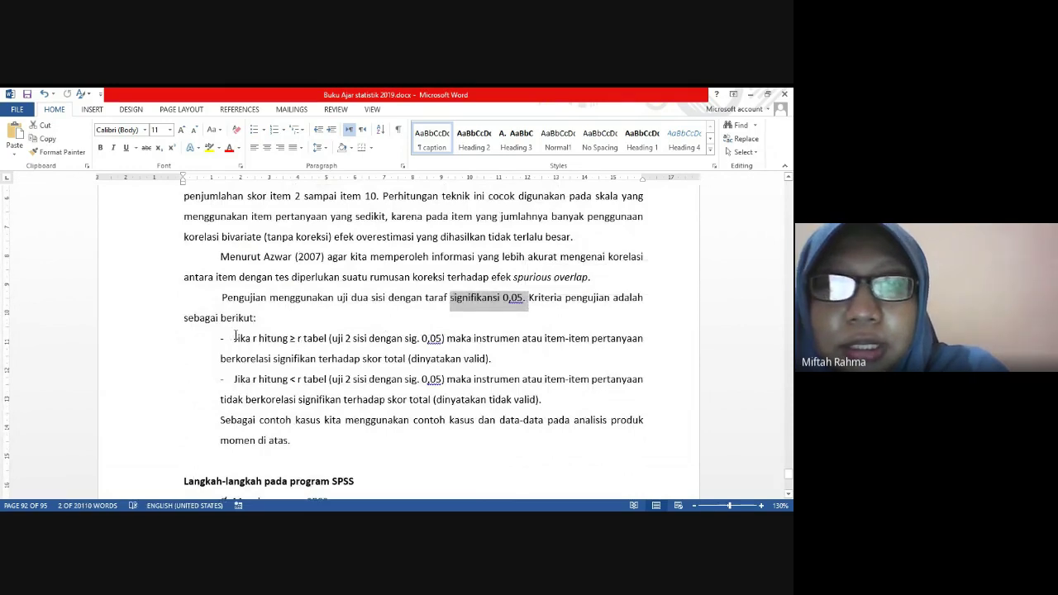
drag(235, 337, 298, 441)
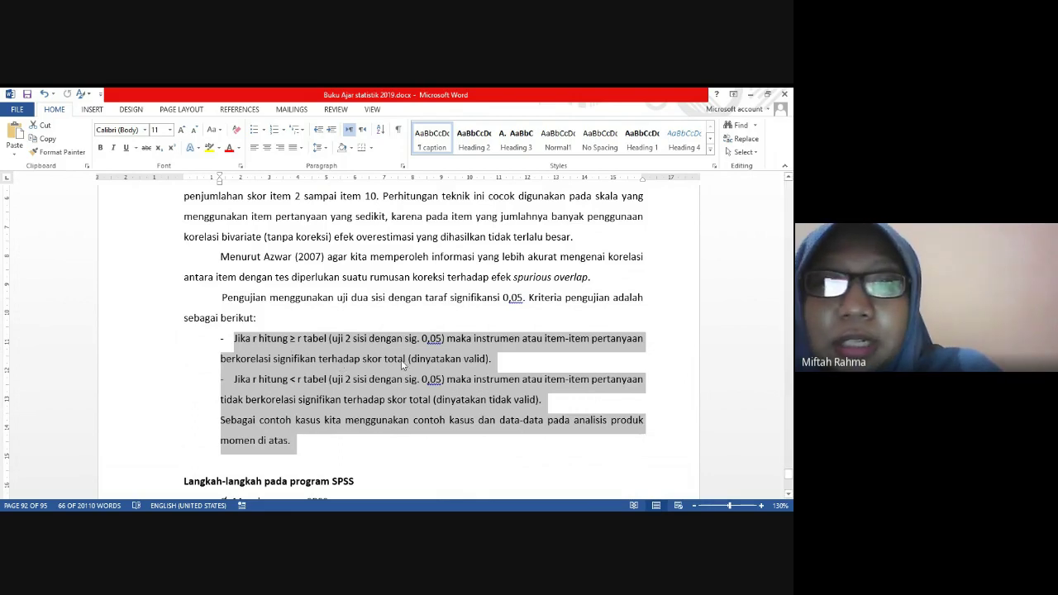
click(292, 380)
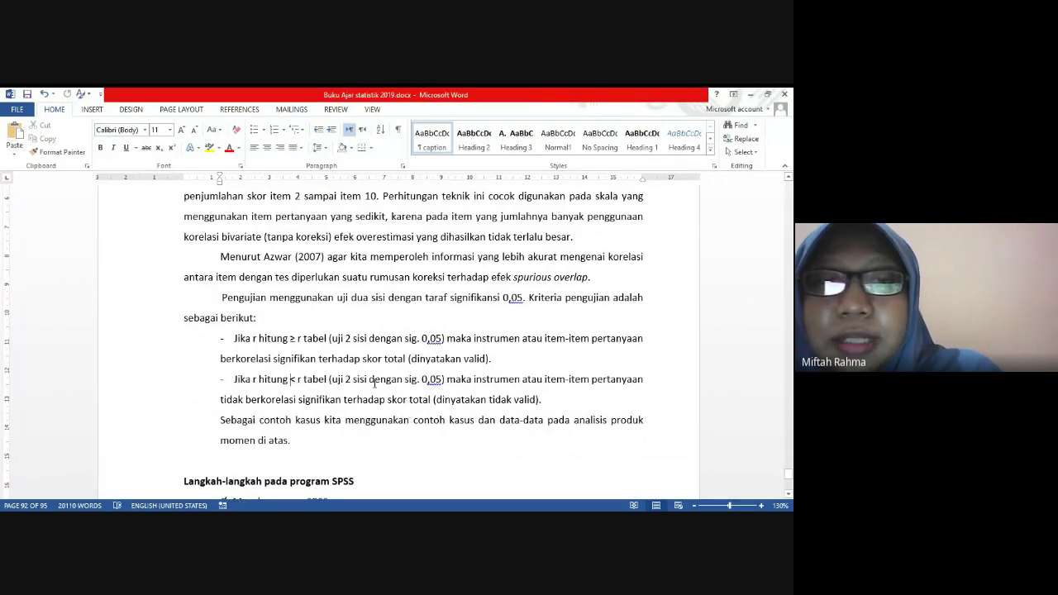
drag(433, 399, 531, 405)
click(321, 422)
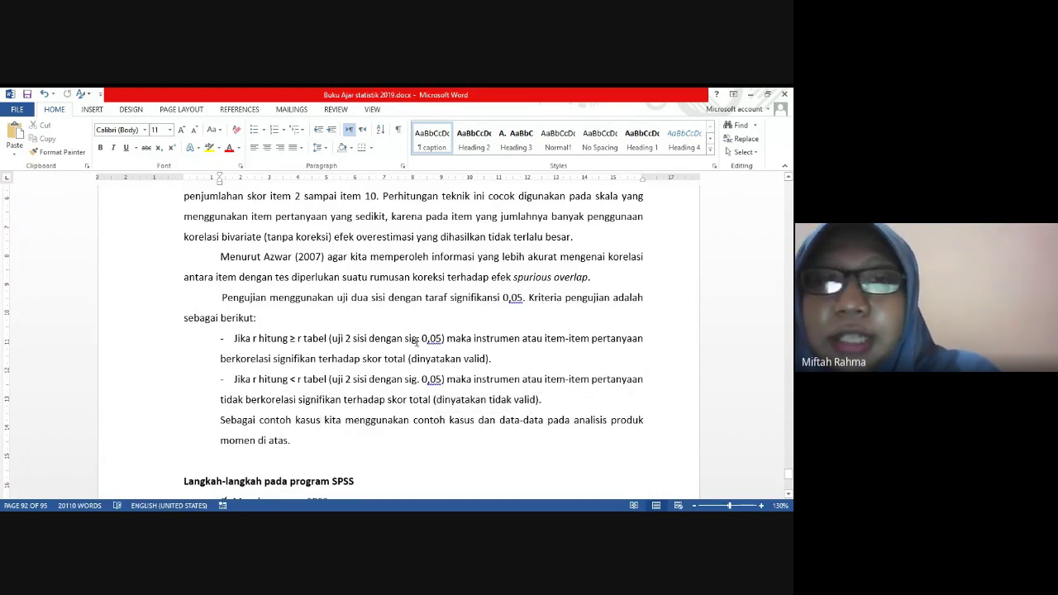
Find the reliability test's "Langkah-langkah pada program SPSS" list and mark "Analyze - Scale – Reliability Analysis"
scroll(417, 351, down, 4)
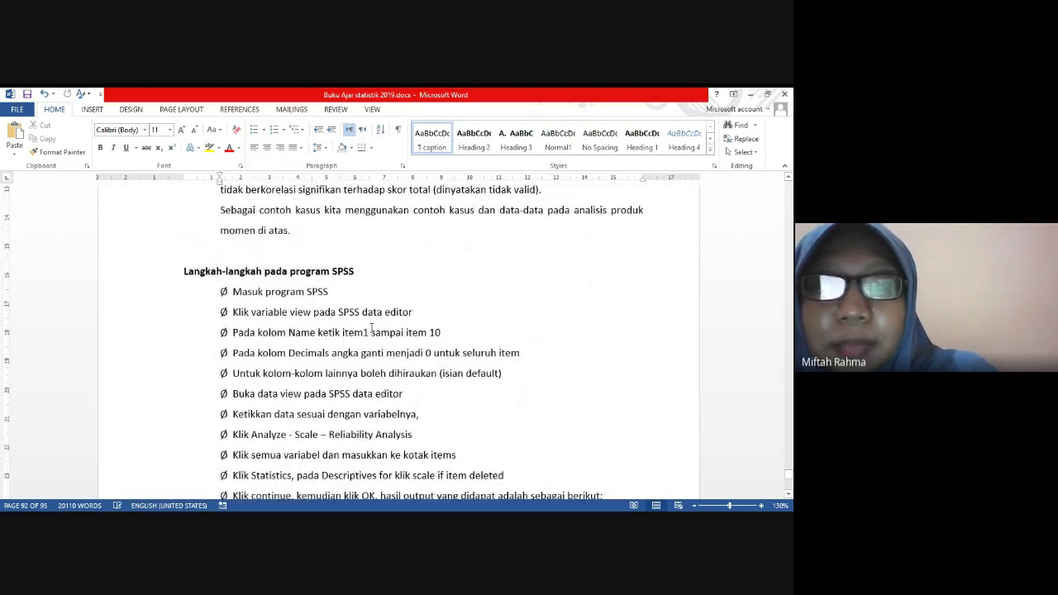
scroll(333, 392, down, 1)
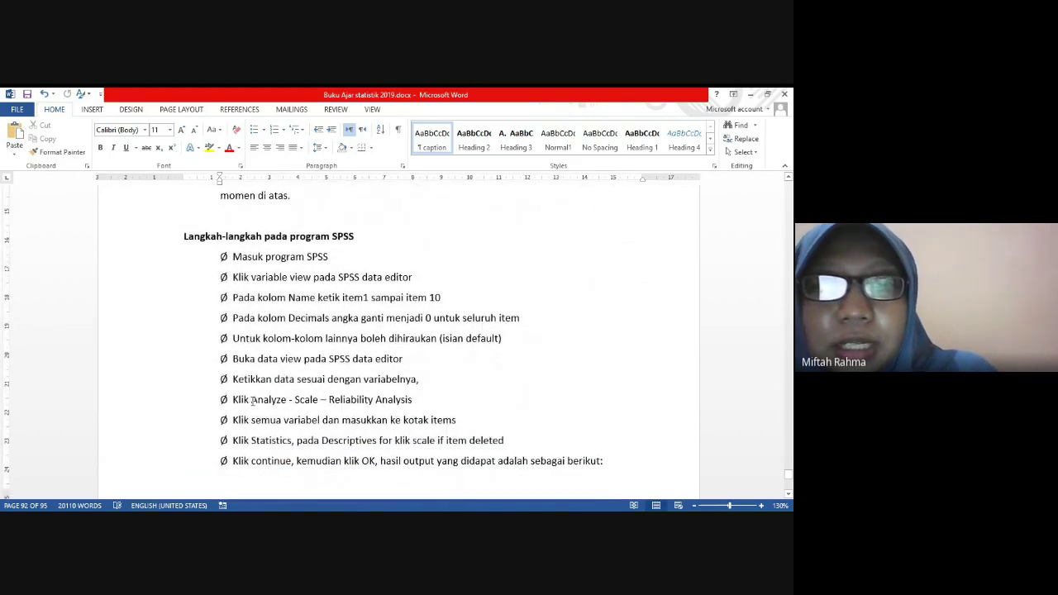
drag(251, 400, 415, 401)
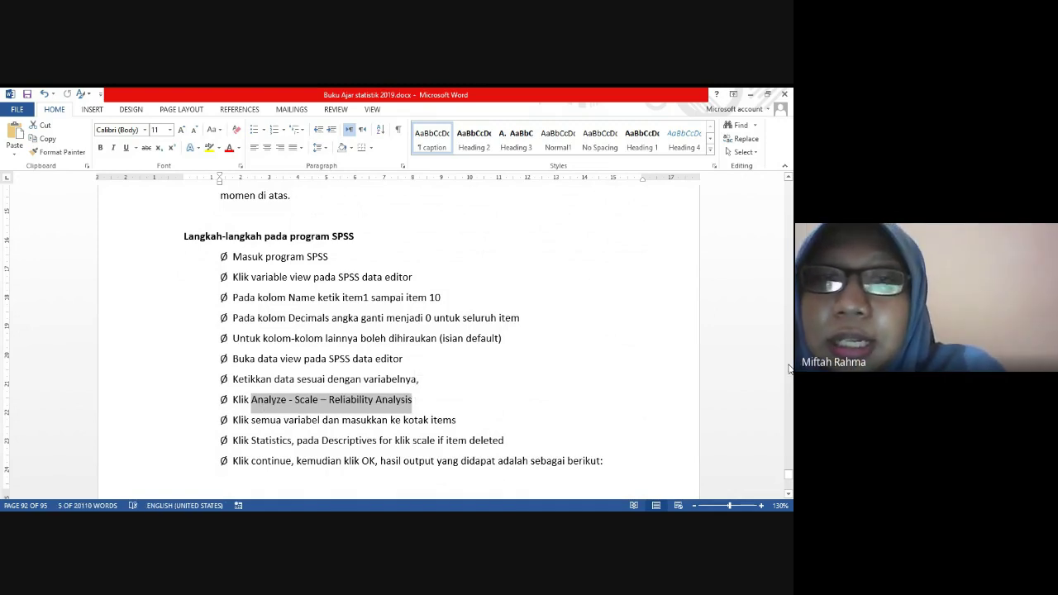
Compare the reliability procedure with the validity procedure, marking "Klik Analyze - Correlate – Bivariate" and again "Analyze - Scale – Reliability Analysis"
scroll(788, 364, up, 15)
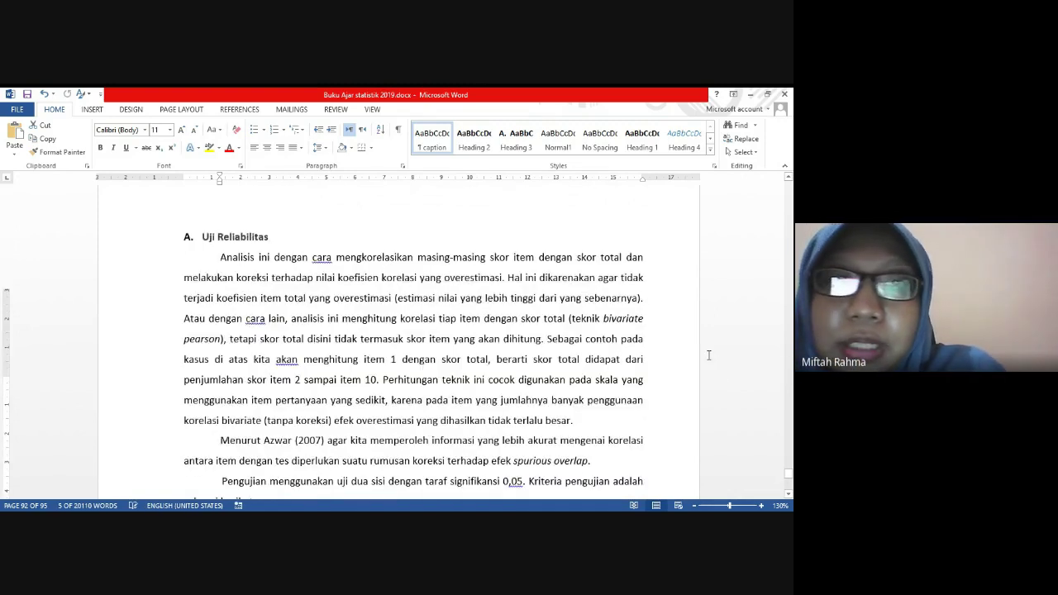
scroll(707, 353, up, 6)
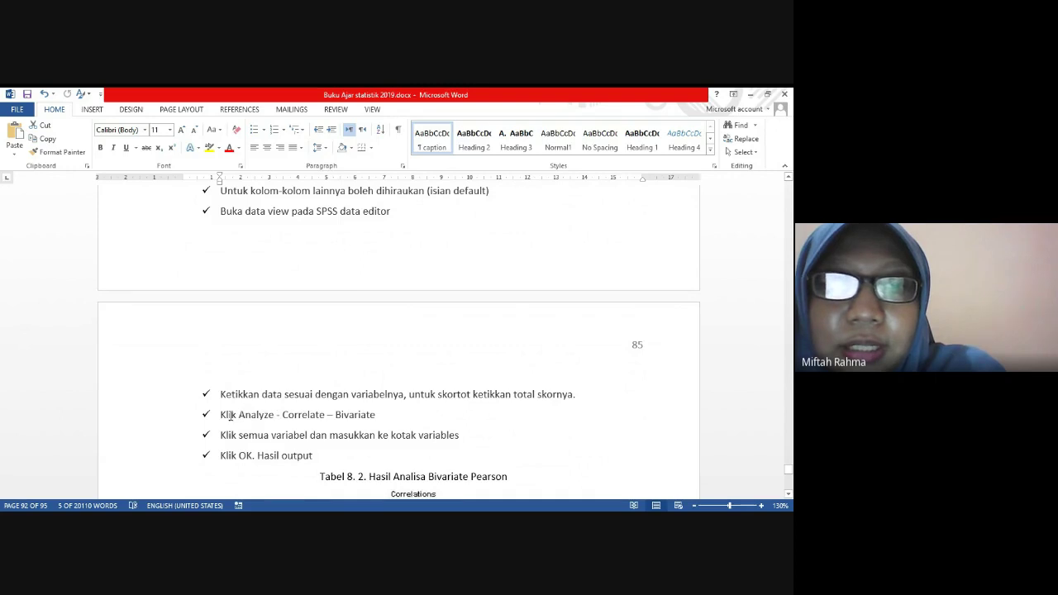
drag(220, 415, 369, 411)
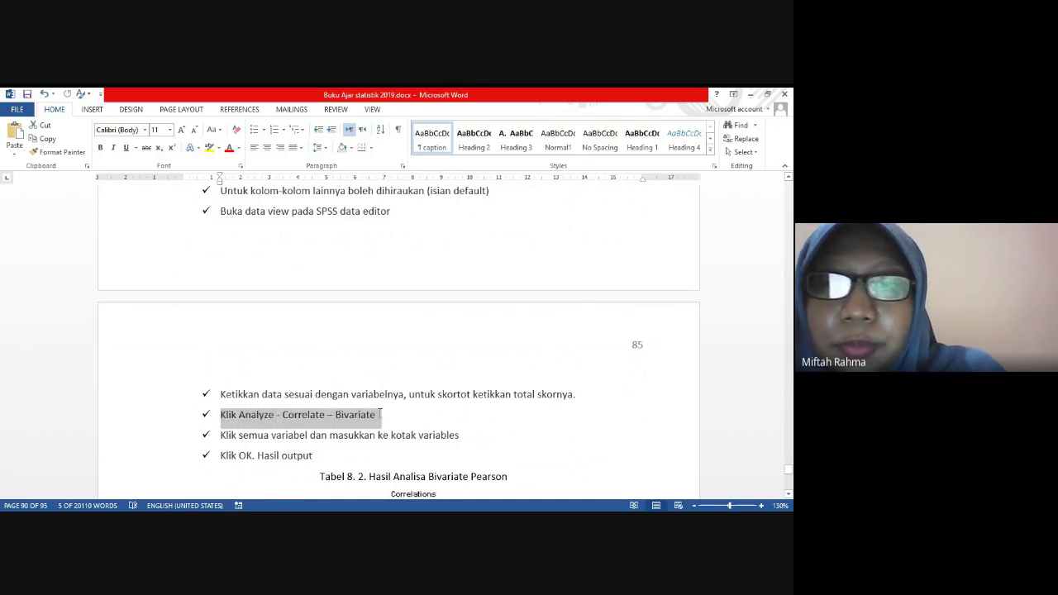
scroll(319, 435, down, 10)
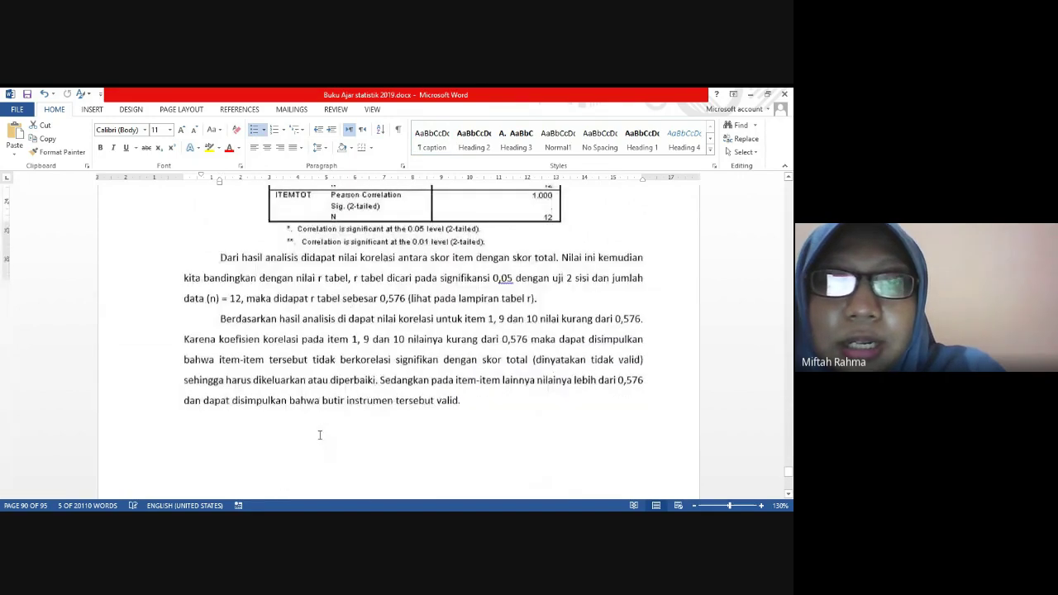
scroll(319, 436, down, 5)
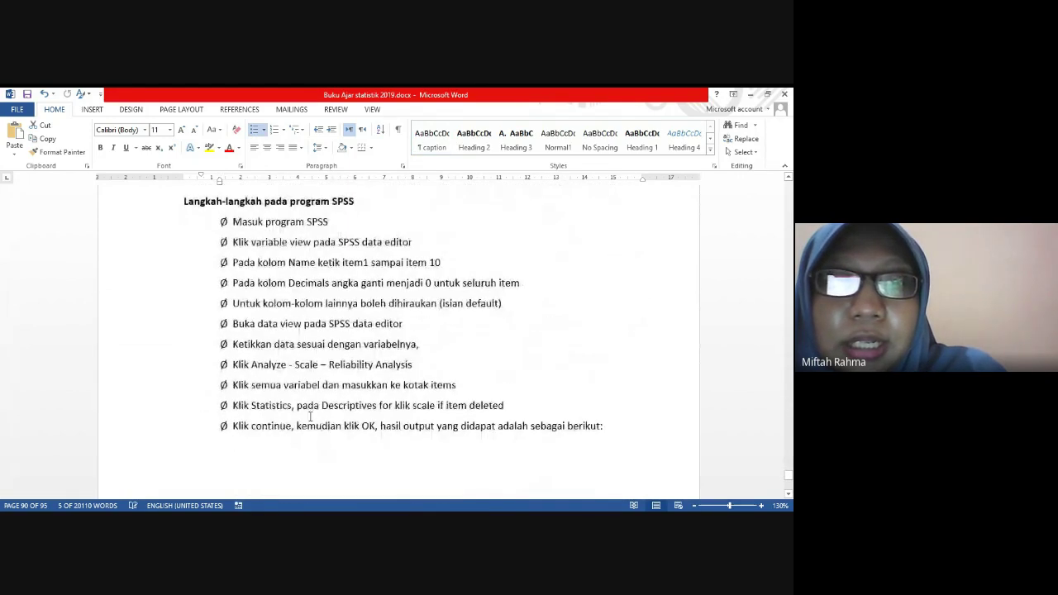
drag(252, 366, 410, 367)
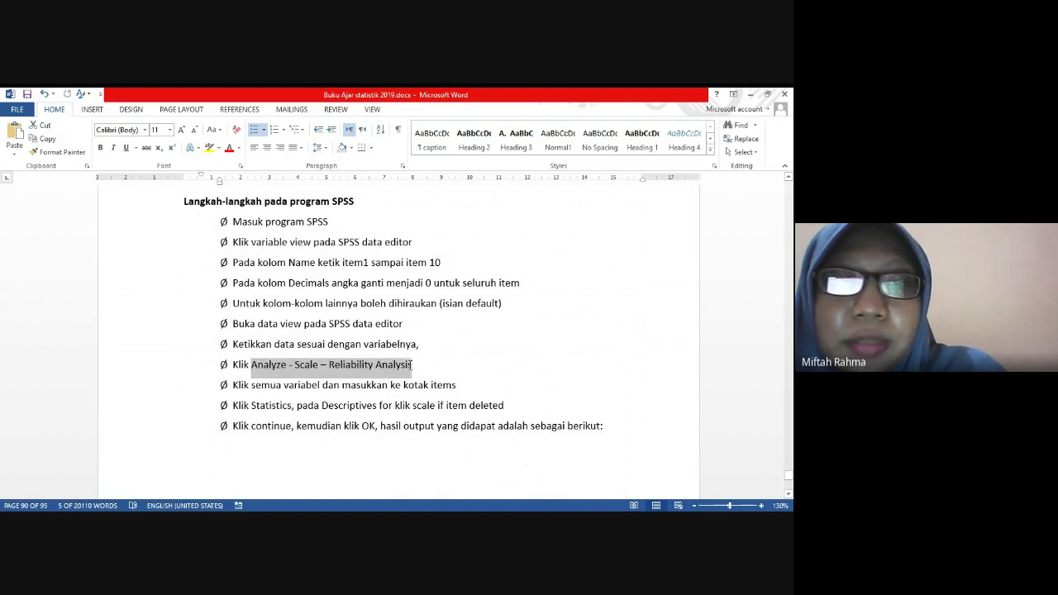
drag(411, 364, 412, 370)
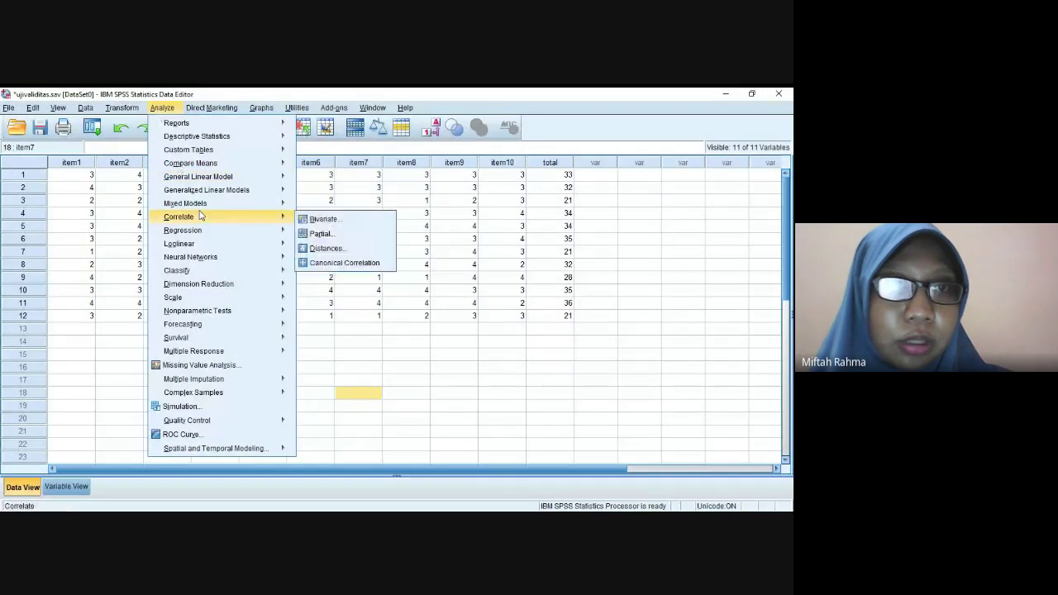
Switch to SPSS, open the scale Reliability Analysis for the questionnaire data, add total to the ten items and check the item list
mouse_move(209, 295)
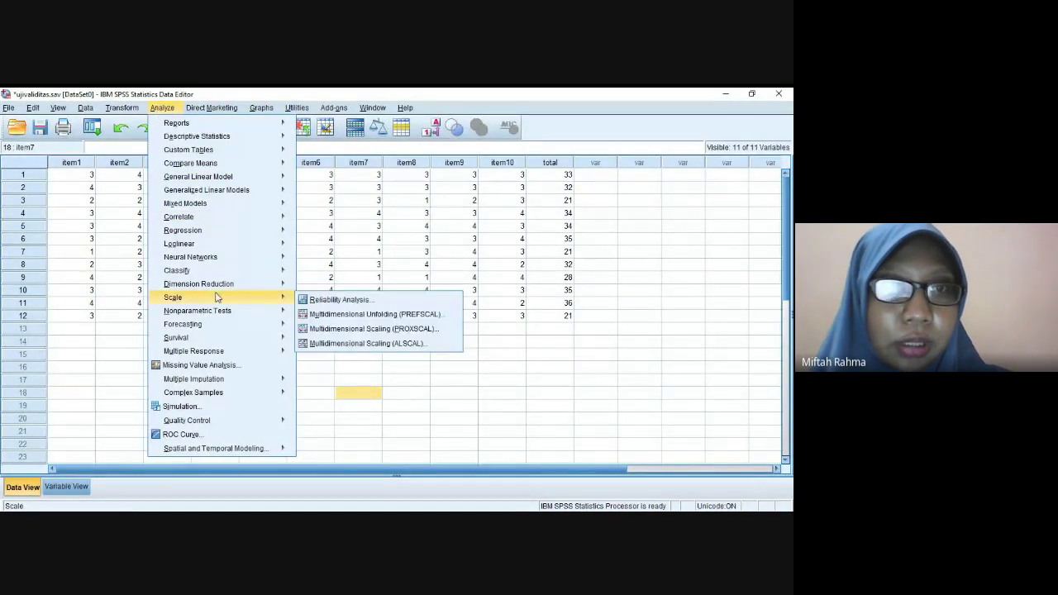
click(310, 300)
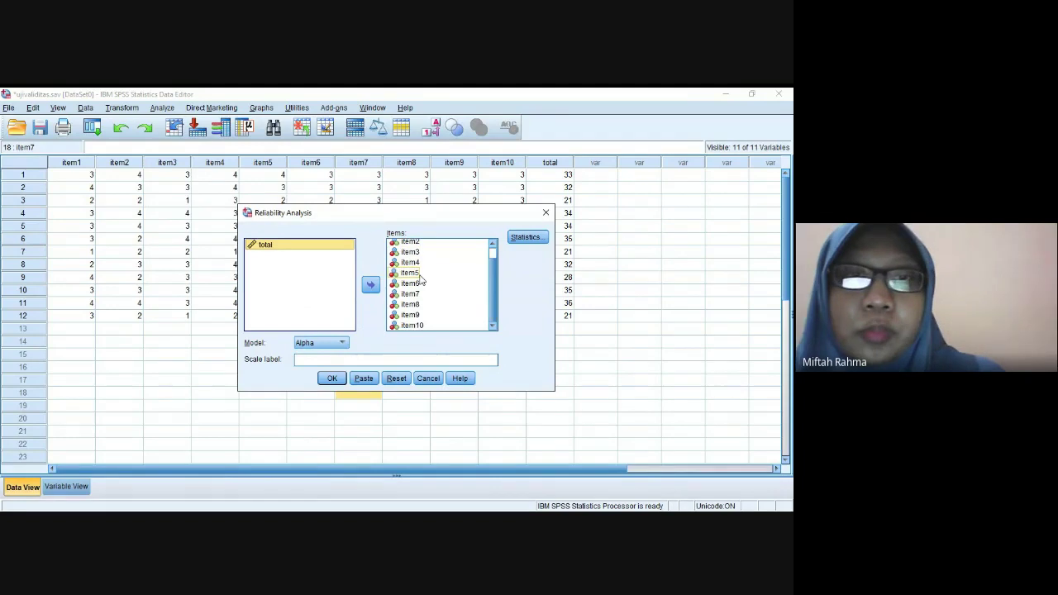
click(371, 286)
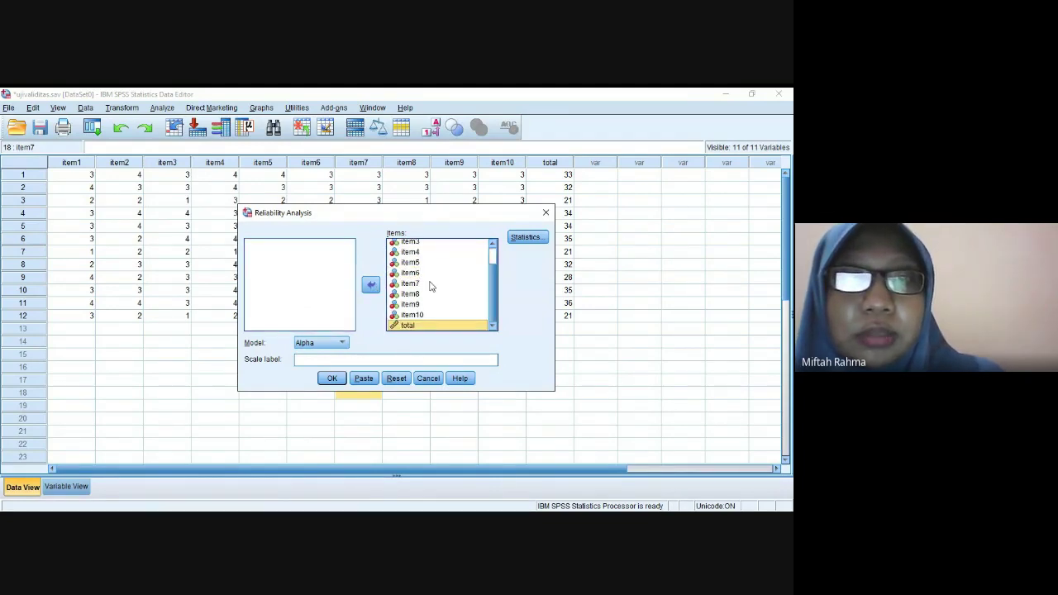
scroll(430, 286, up, 2)
scroll(430, 286, down, 2)
scroll(430, 286, up, 2)
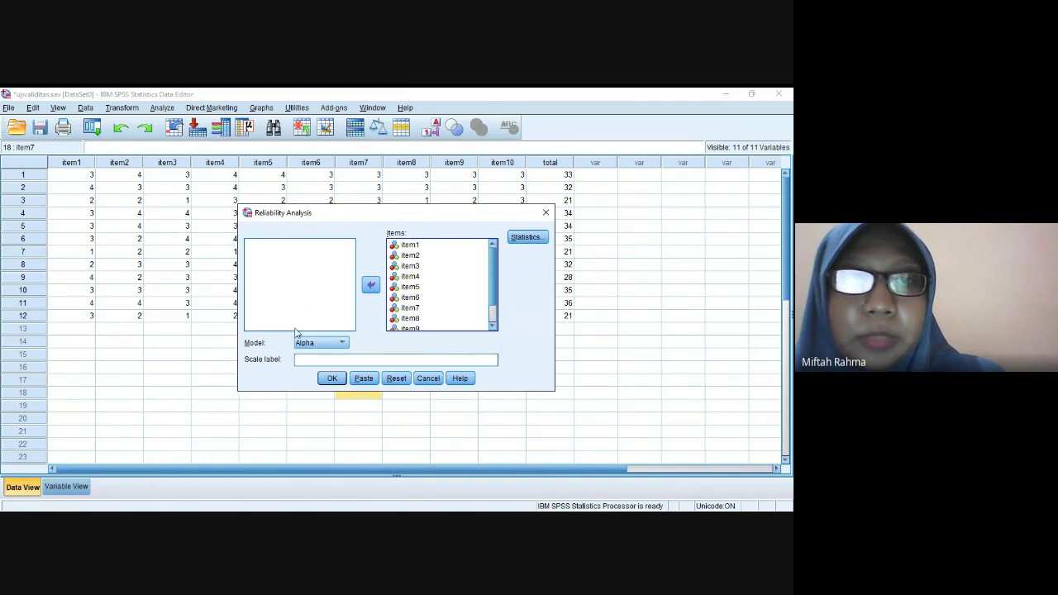
Choose the Alpha model, check that Scale if item deleted is selected in the statistics options, and run the reliability analysis
click(331, 342)
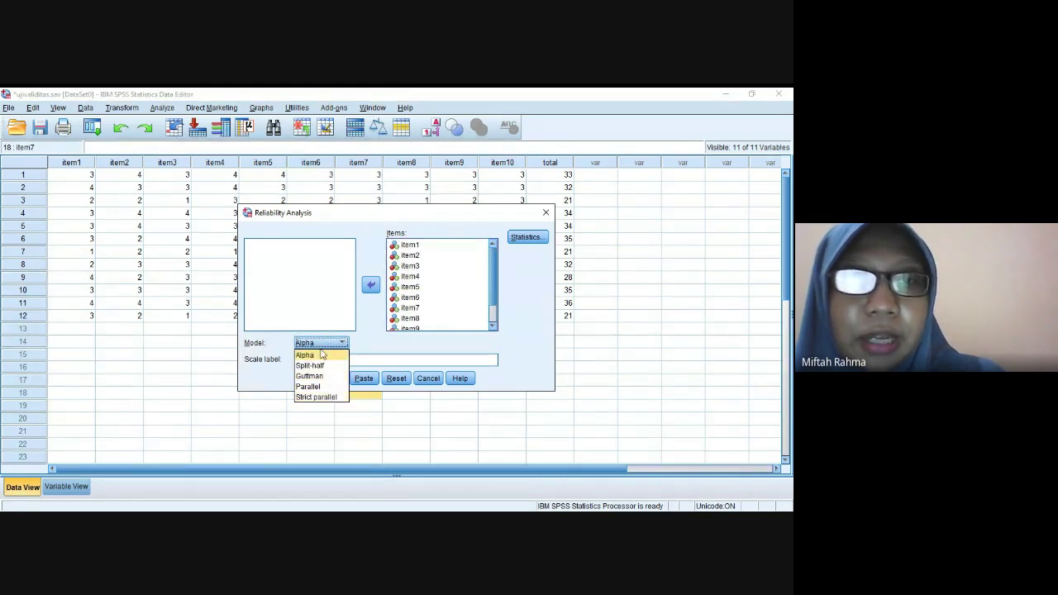
click(322, 354)
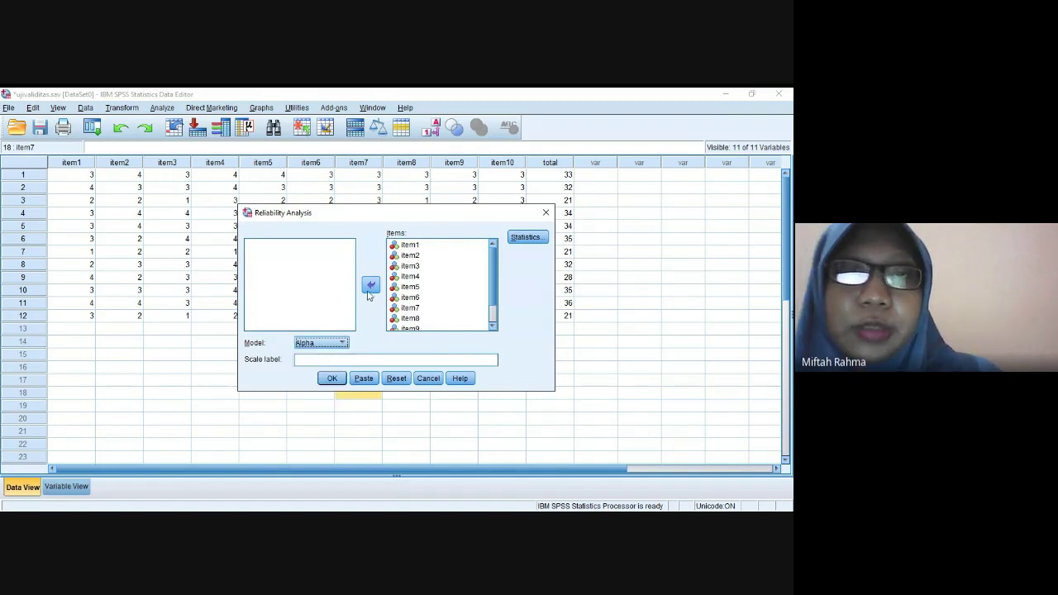
click(527, 237)
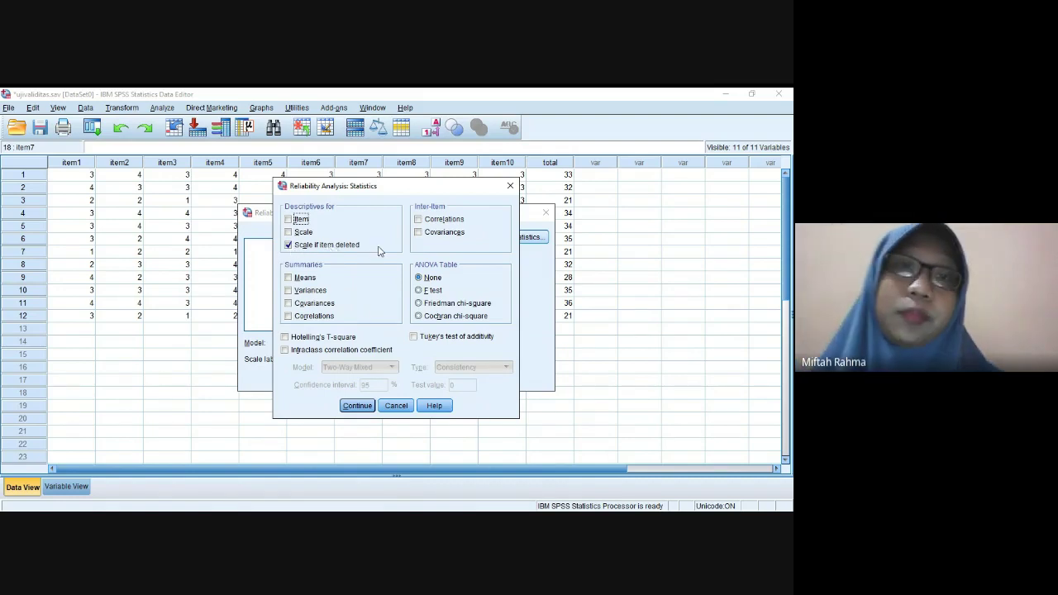
click(370, 406)
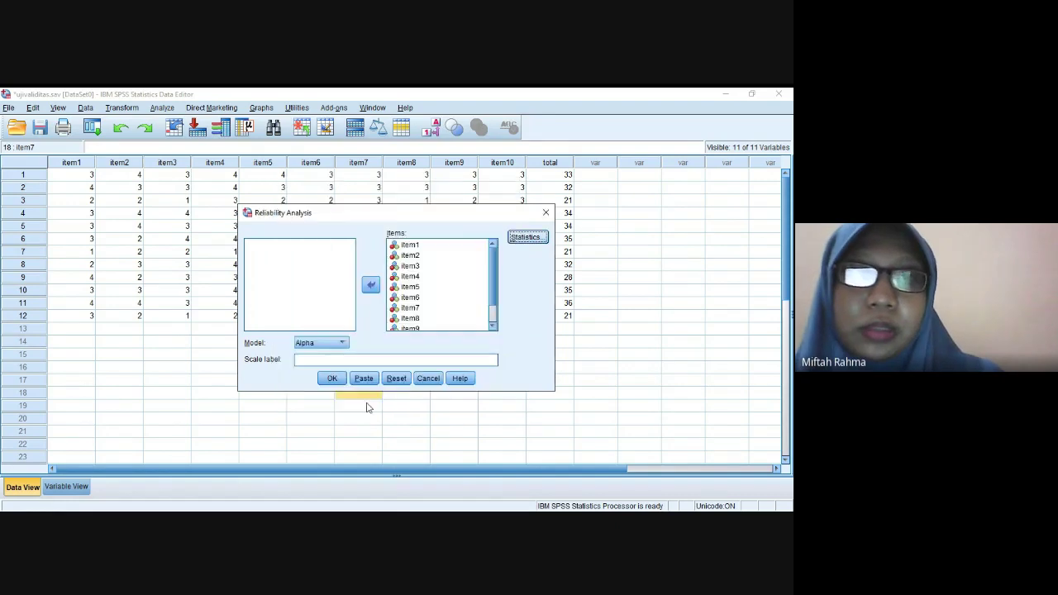
click(332, 379)
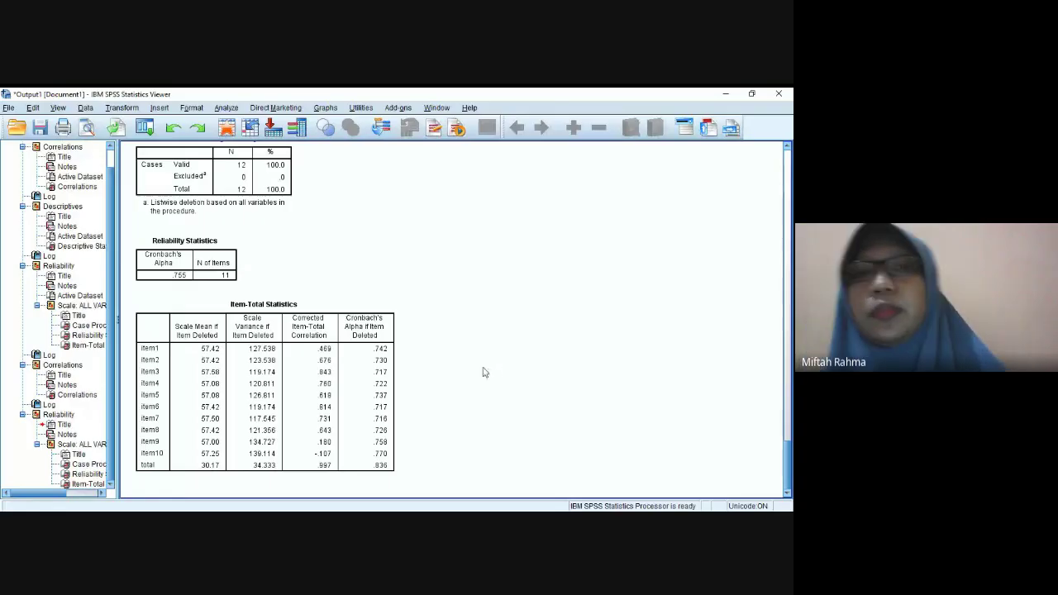
Examine the Item-Total Statistics table of the new reliability output, especially the Corrected Item-Total Correlation values
click(385, 428)
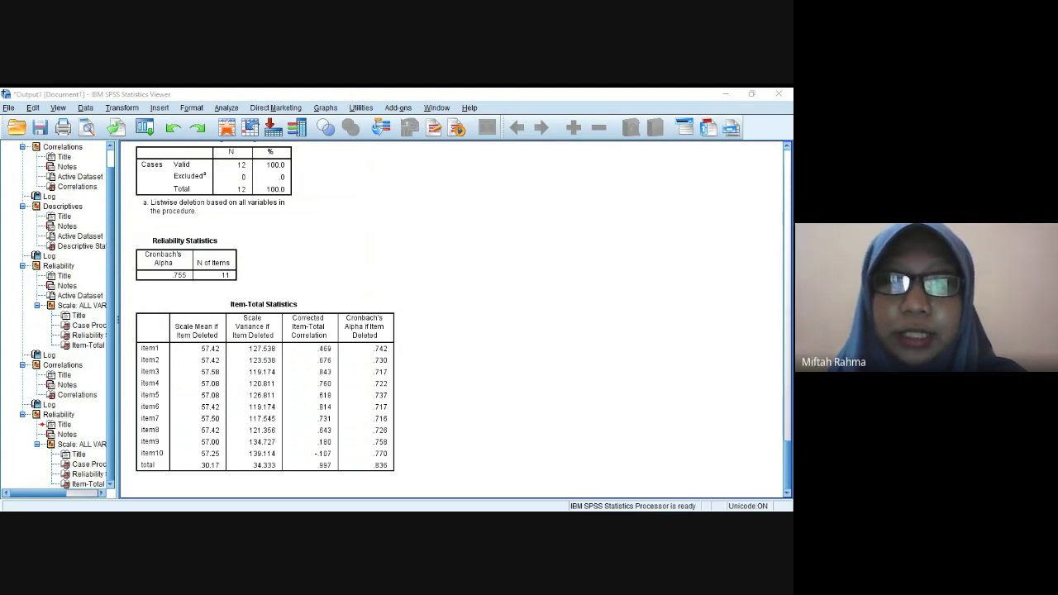
click(396, 482)
click(323, 354)
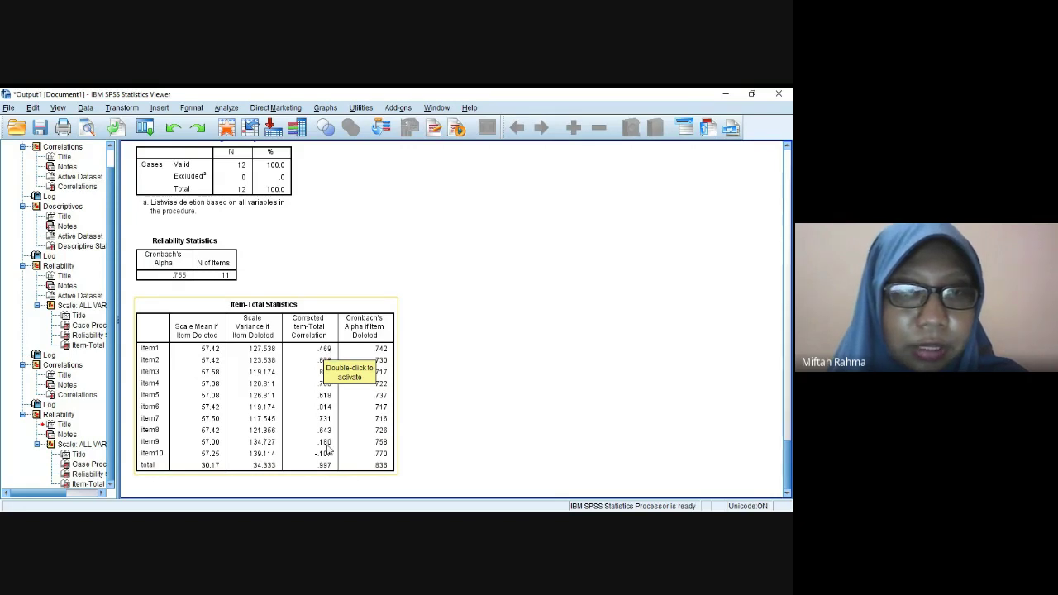
key(alt+Tab)
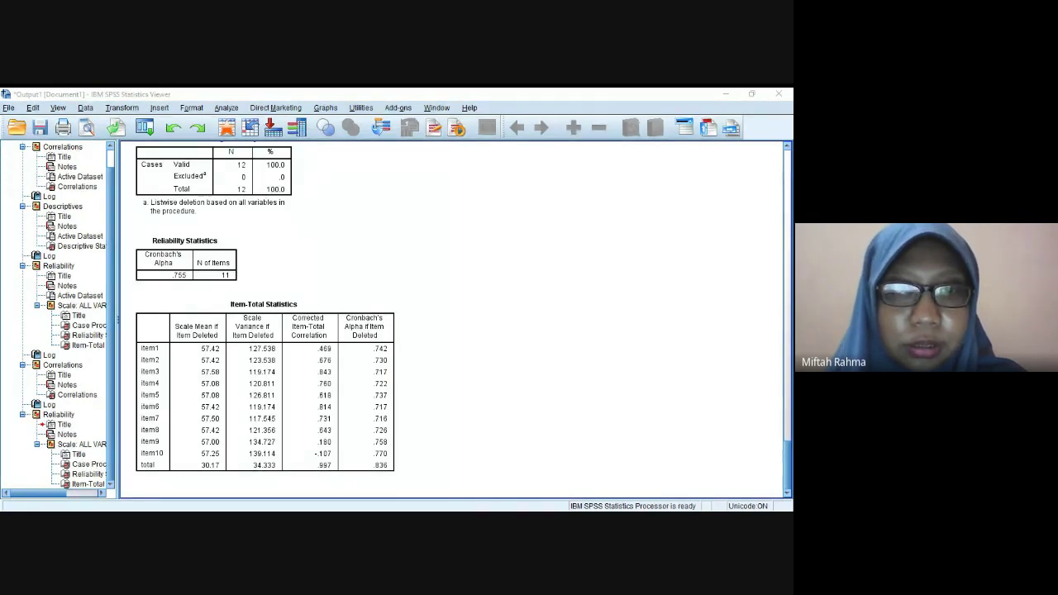
click(378, 472)
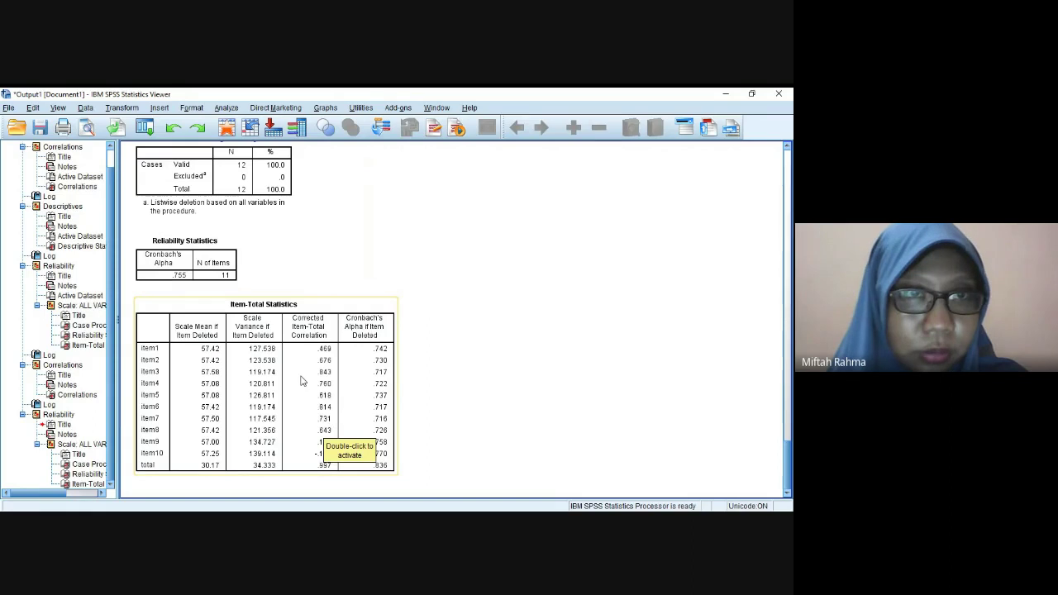
scroll(301, 381, up, 3)
scroll(302, 380, down, 3)
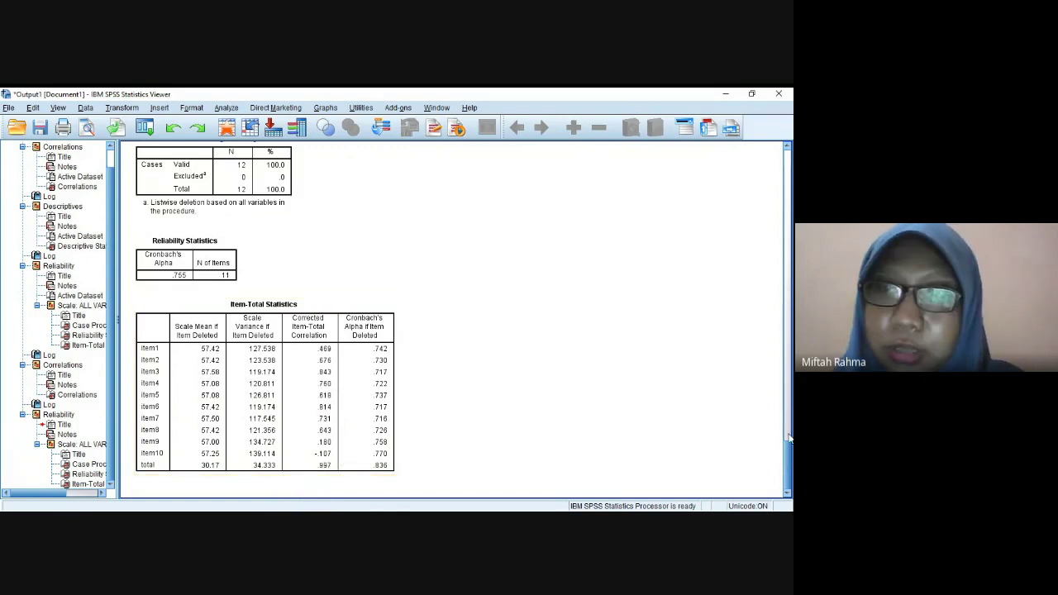
Look back at the earlier ten-item reliability output without total, checking its Item-Total Statistics and Reliability Statistics tables
scroll(790, 438, up, 5)
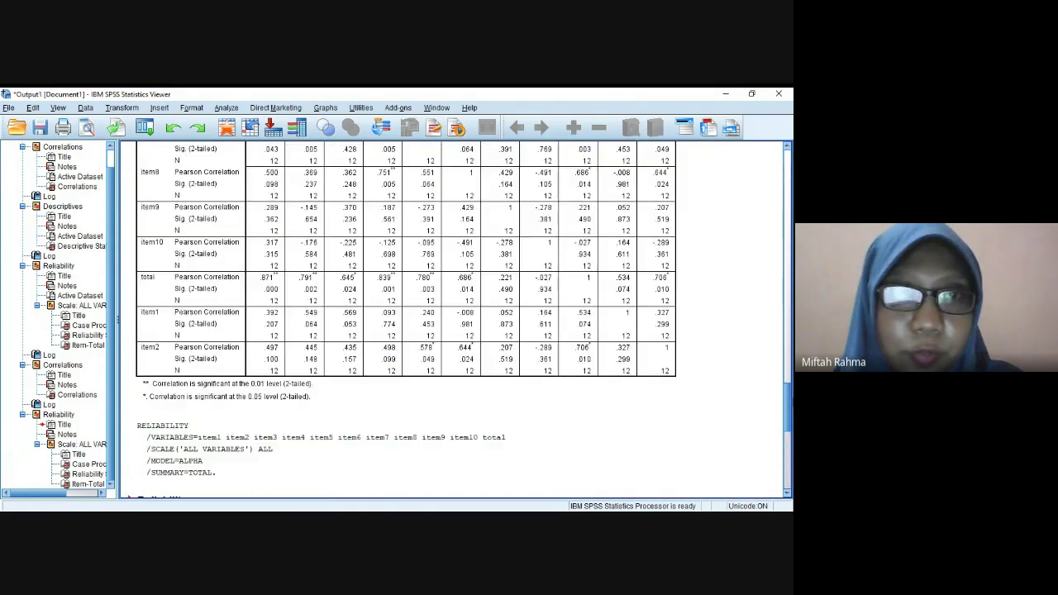
scroll(459, 319, up, 5)
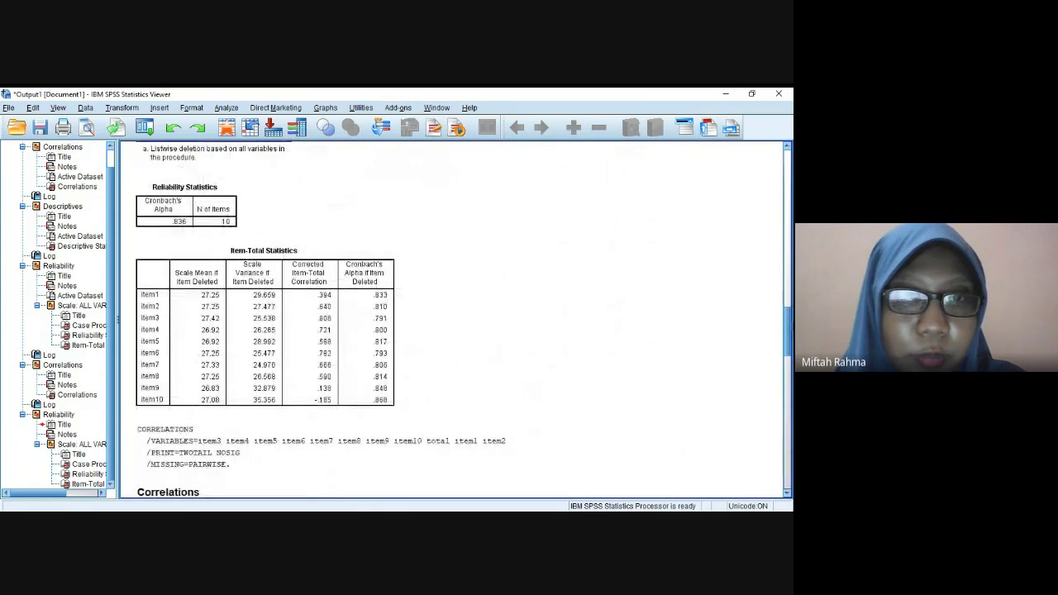
scroll(458, 319, up, 1)
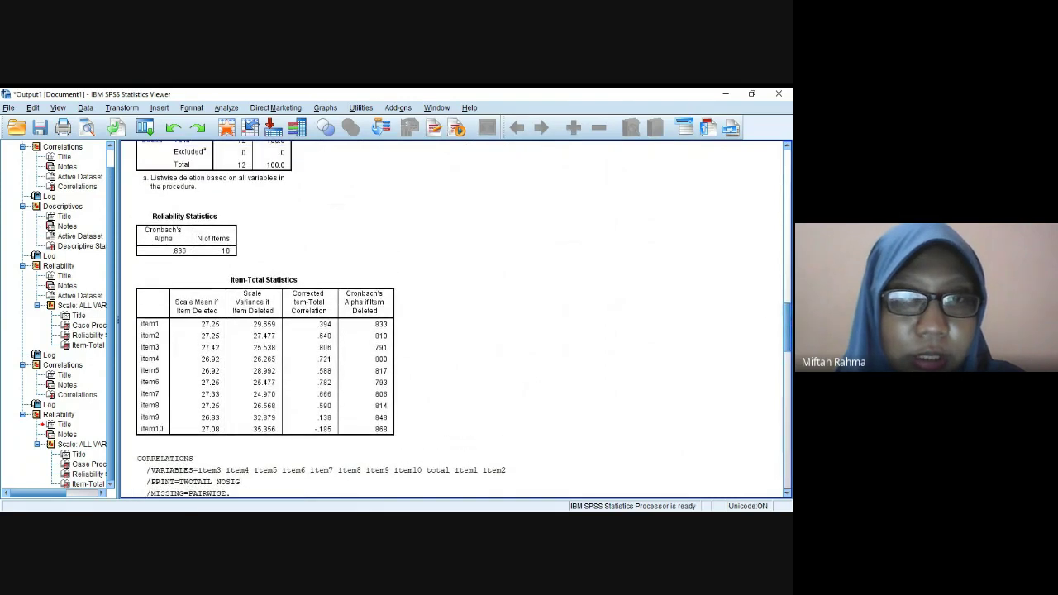
click(338, 348)
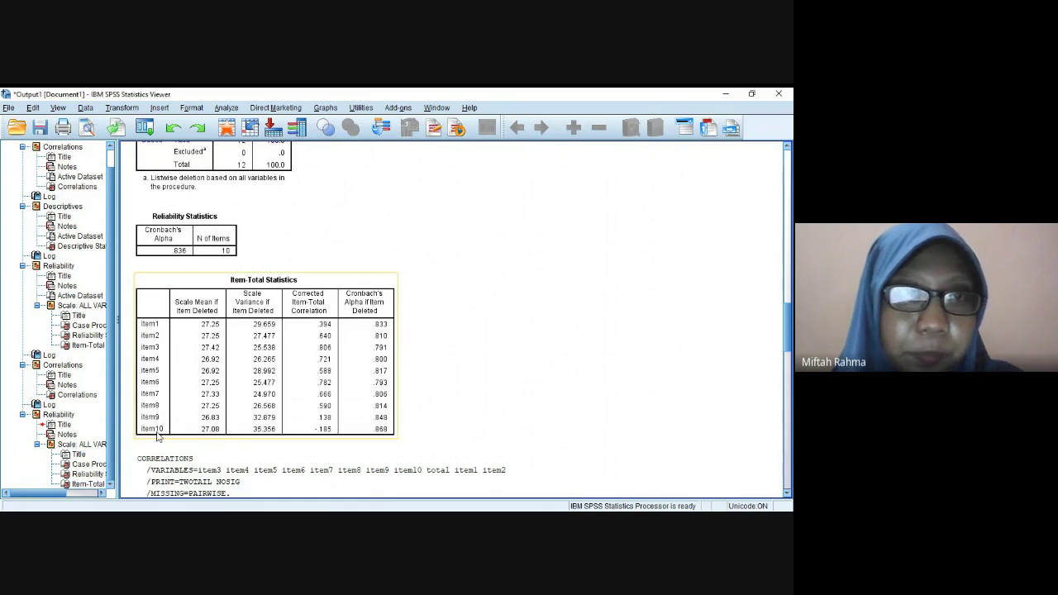
click(210, 231)
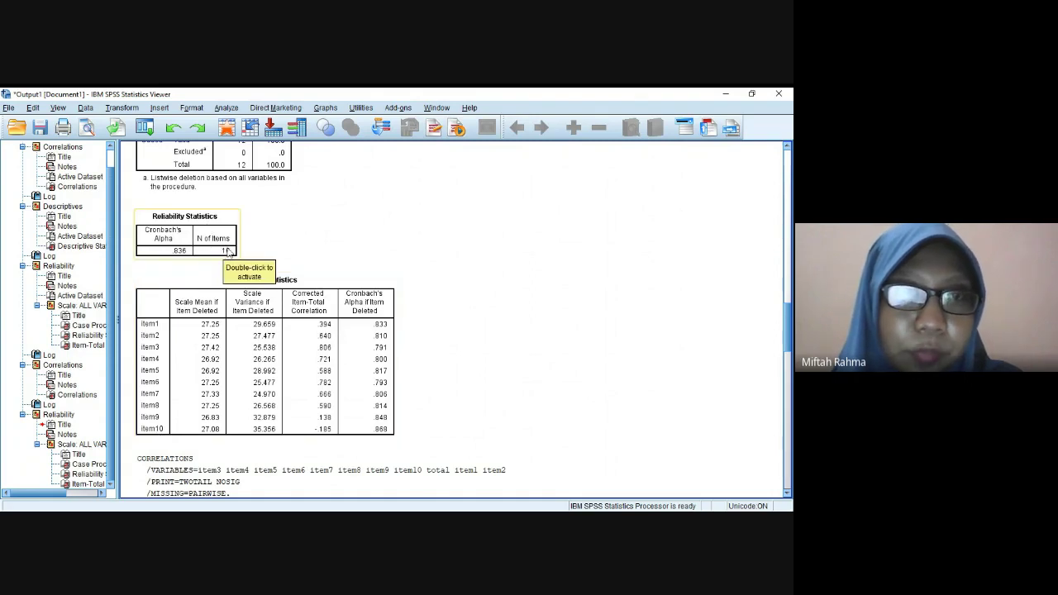
Compare the Reliability Statistics and Item-Total Statistics tables of the ten-item analysis with the neighbouring Correlations output
click(281, 285)
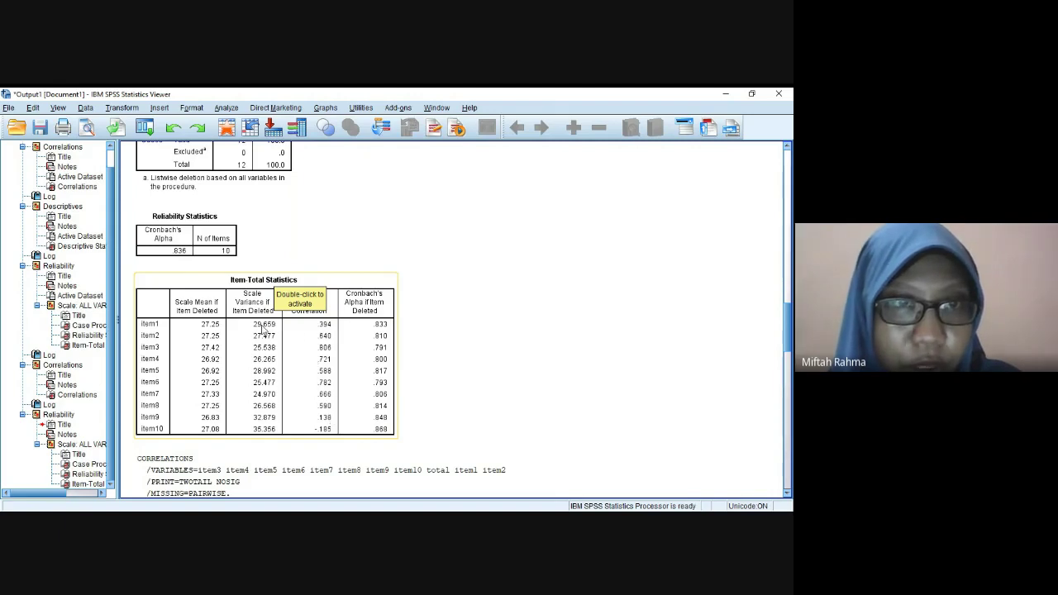
click(313, 333)
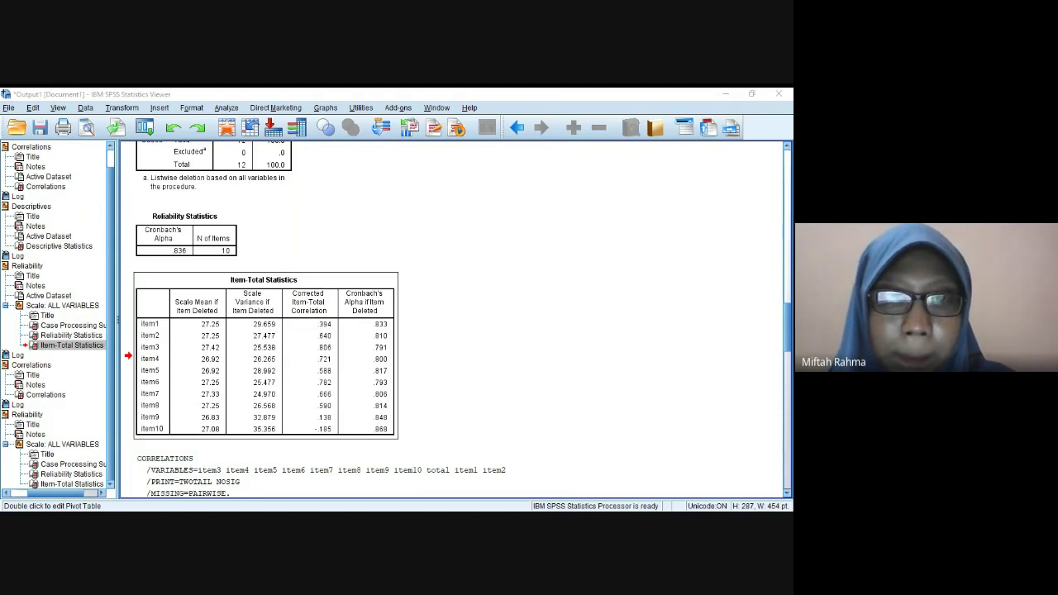
click(342, 394)
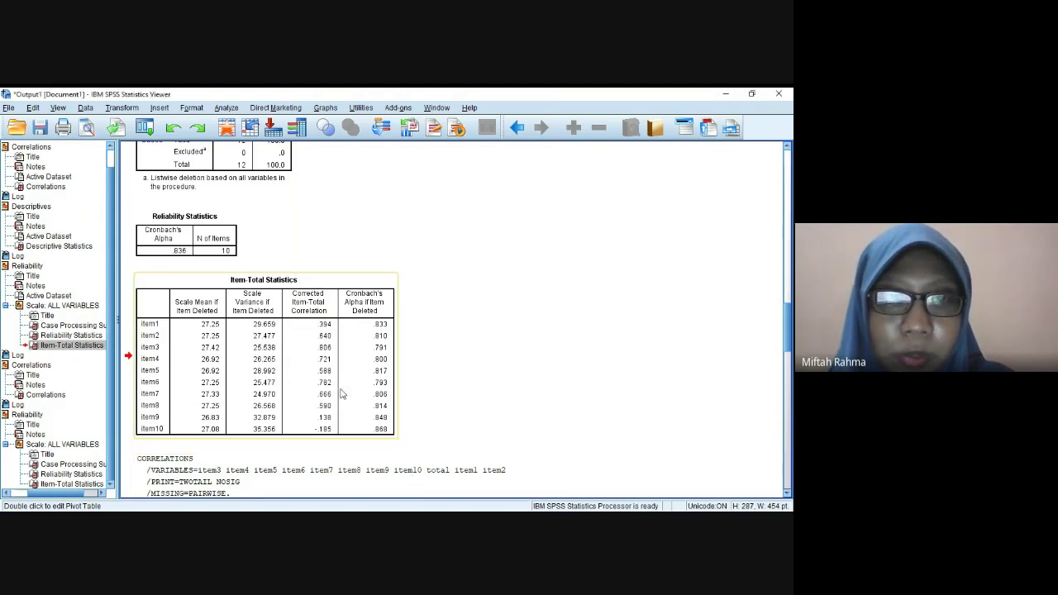
click(322, 438)
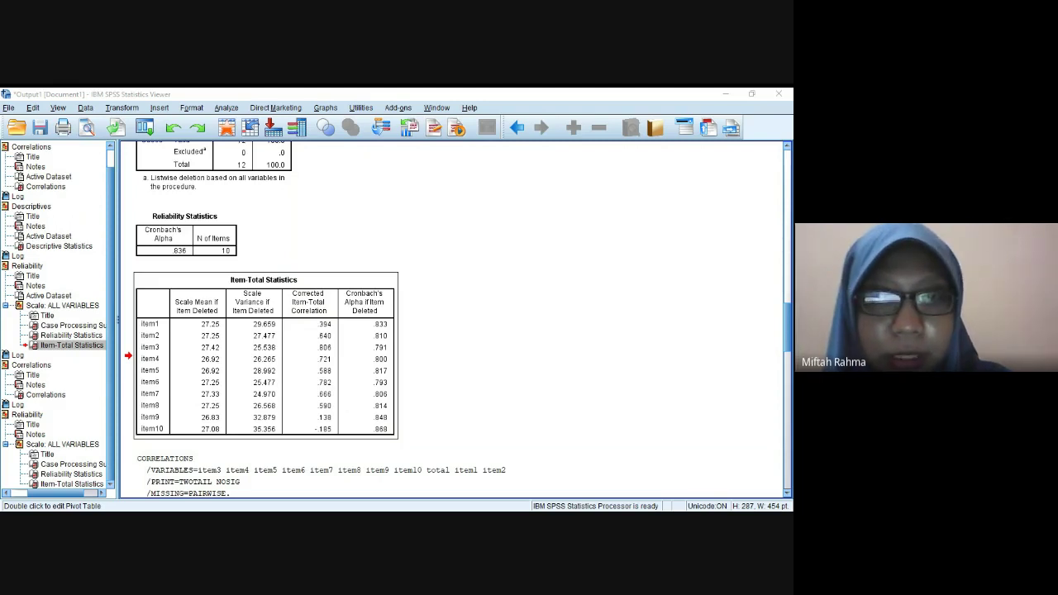
click(769, 252)
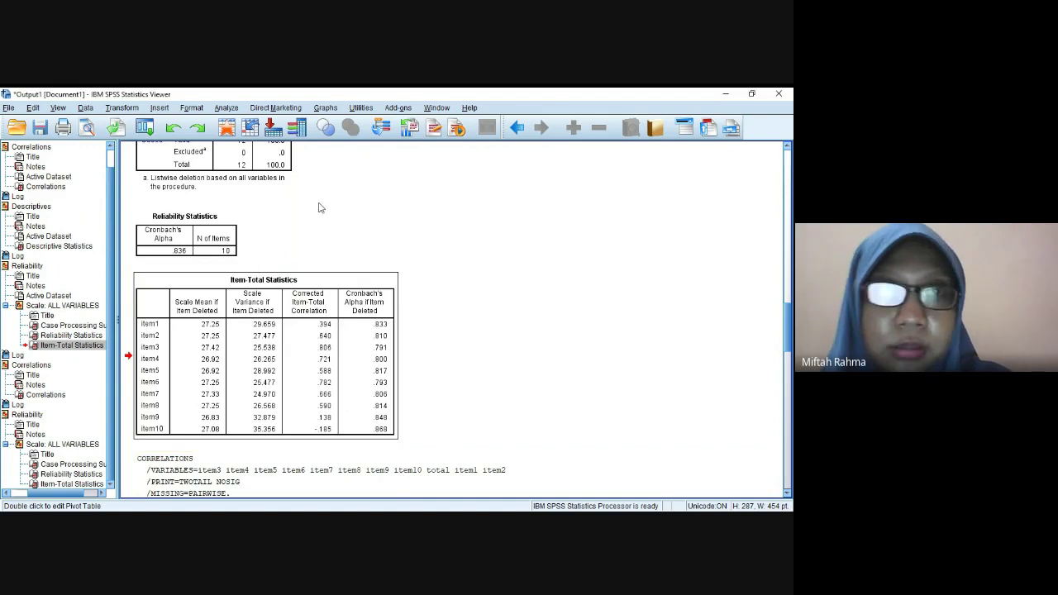
click(387, 283)
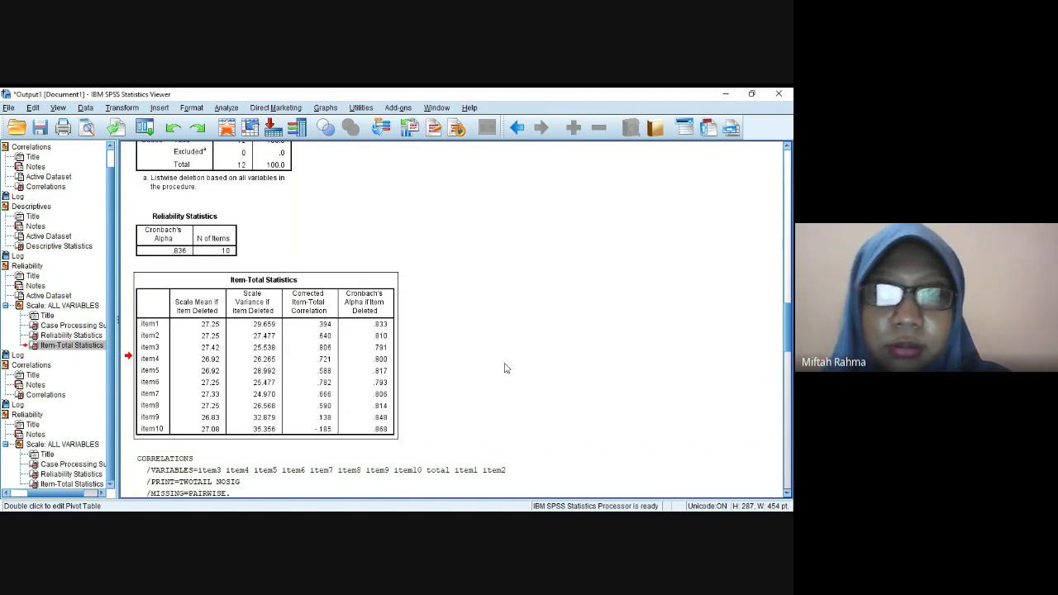
scroll(506, 368, up, 6)
scroll(505, 368, down, 10)
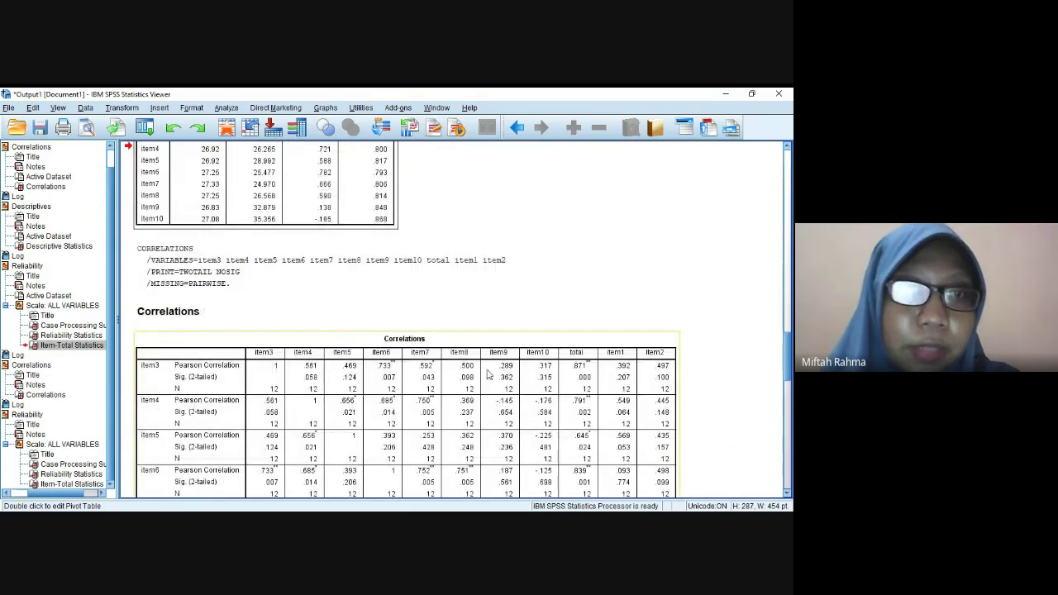
scroll(506, 367, up, 5)
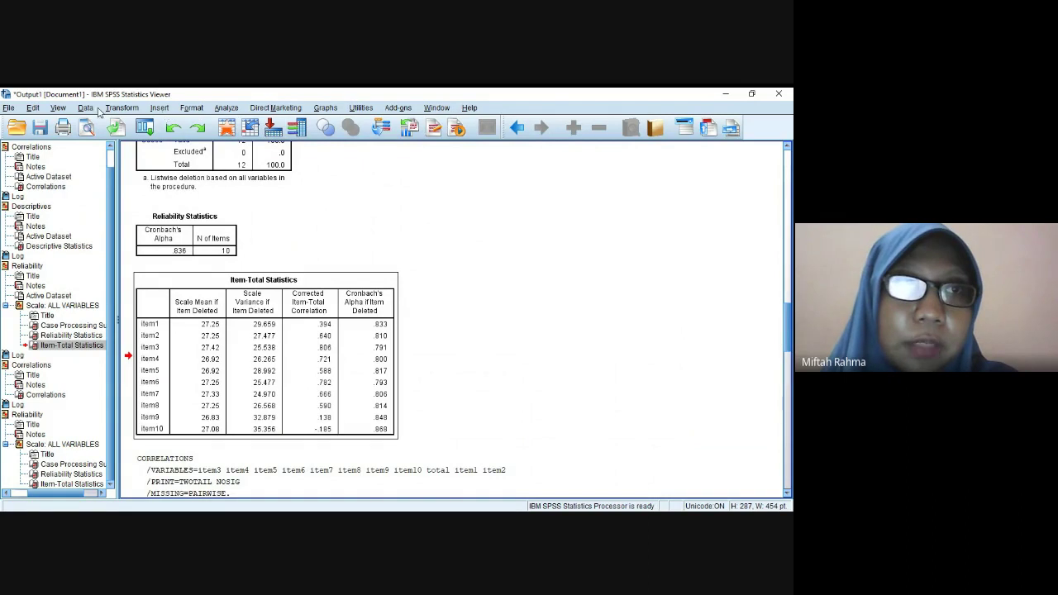
Enlarge the output outline by setting its outline size to Medium and then to Large
click(59, 112)
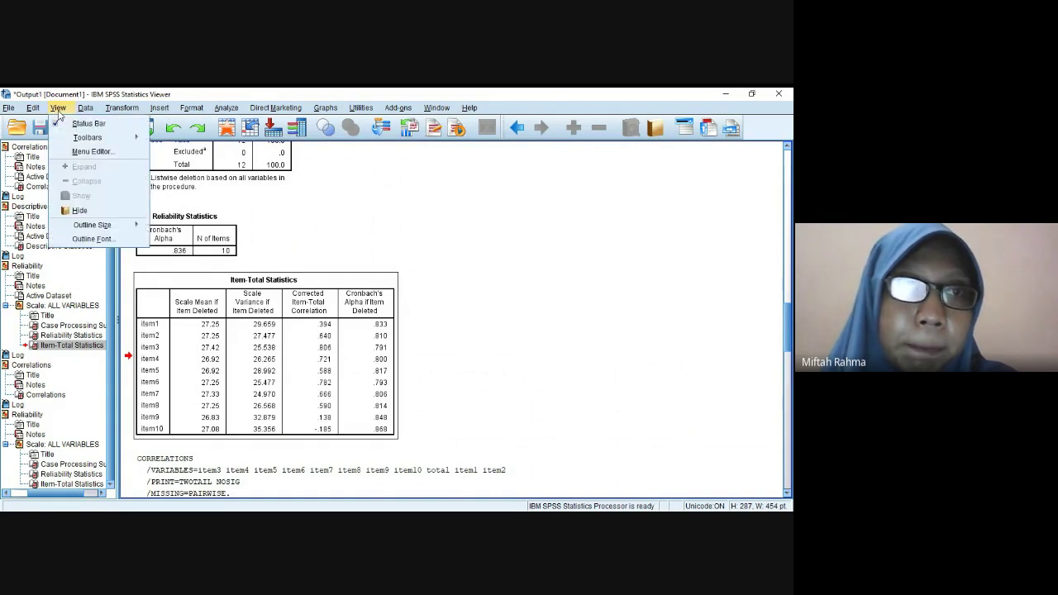
mouse_move(82, 109)
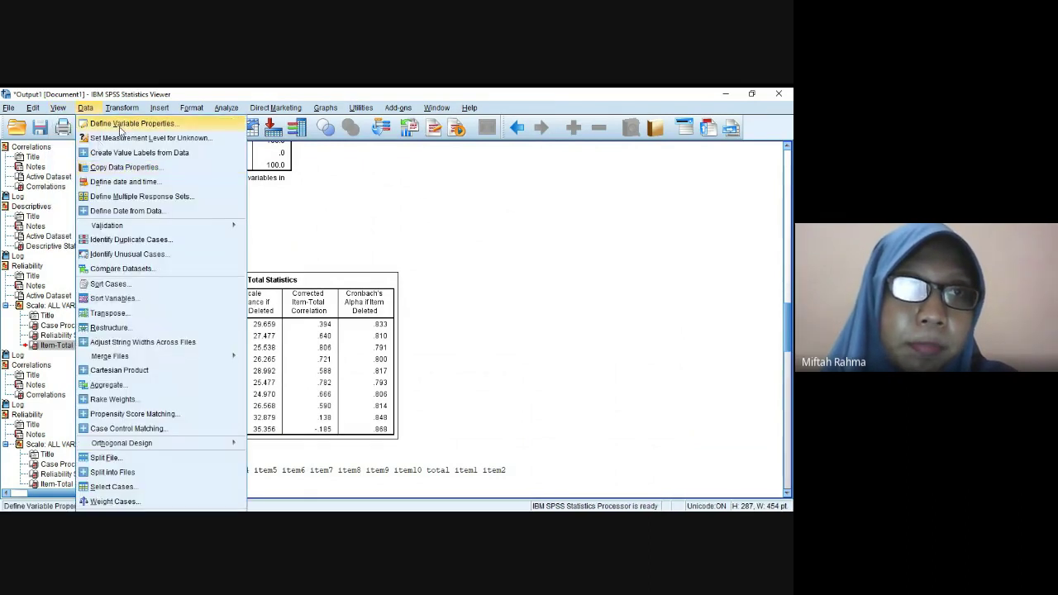
mouse_move(69, 225)
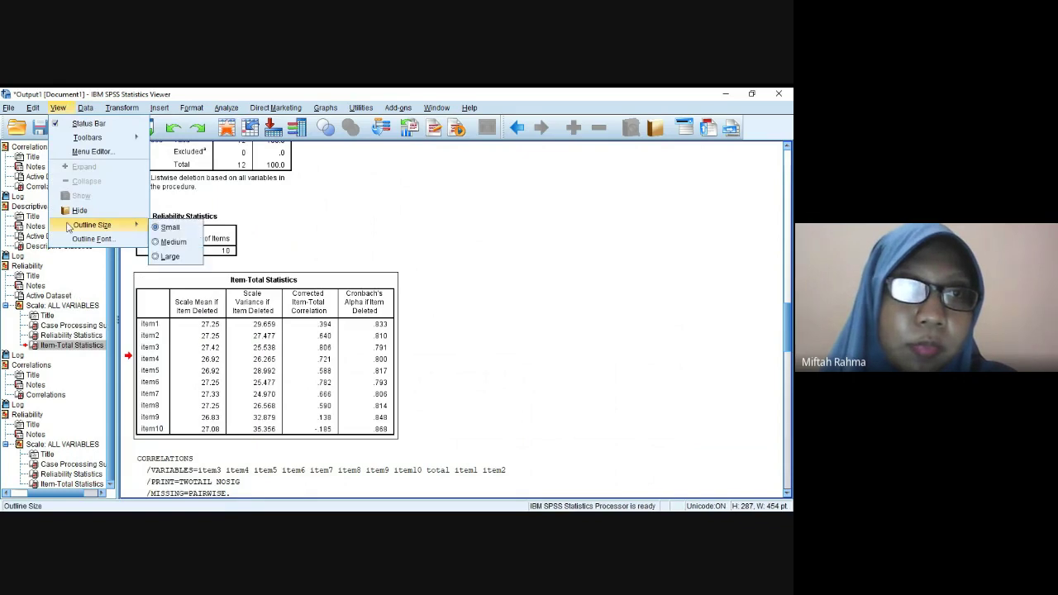
click(155, 241)
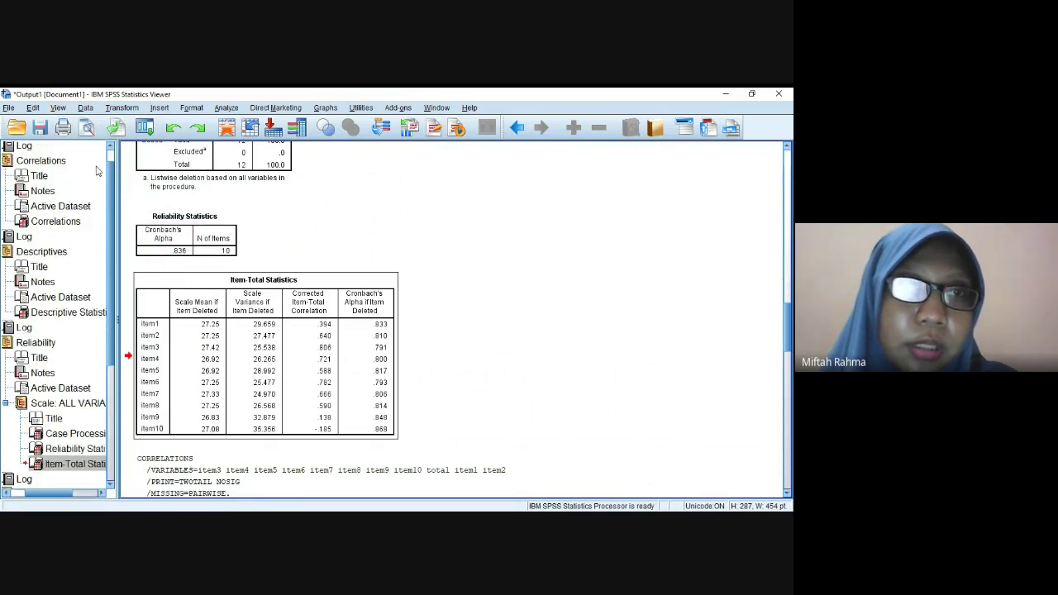
click(55, 110)
mouse_move(100, 224)
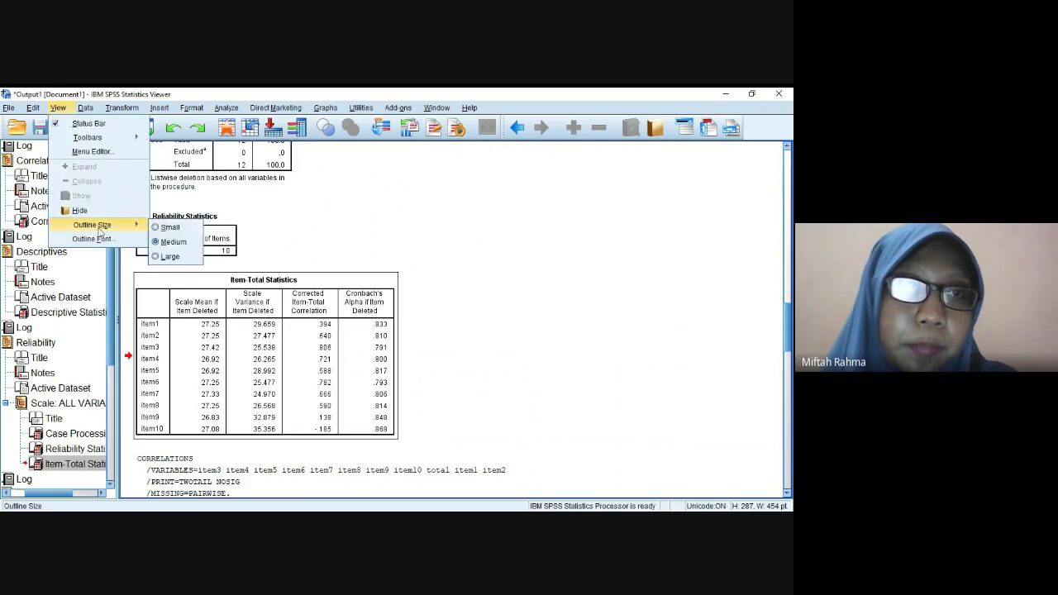
click(160, 256)
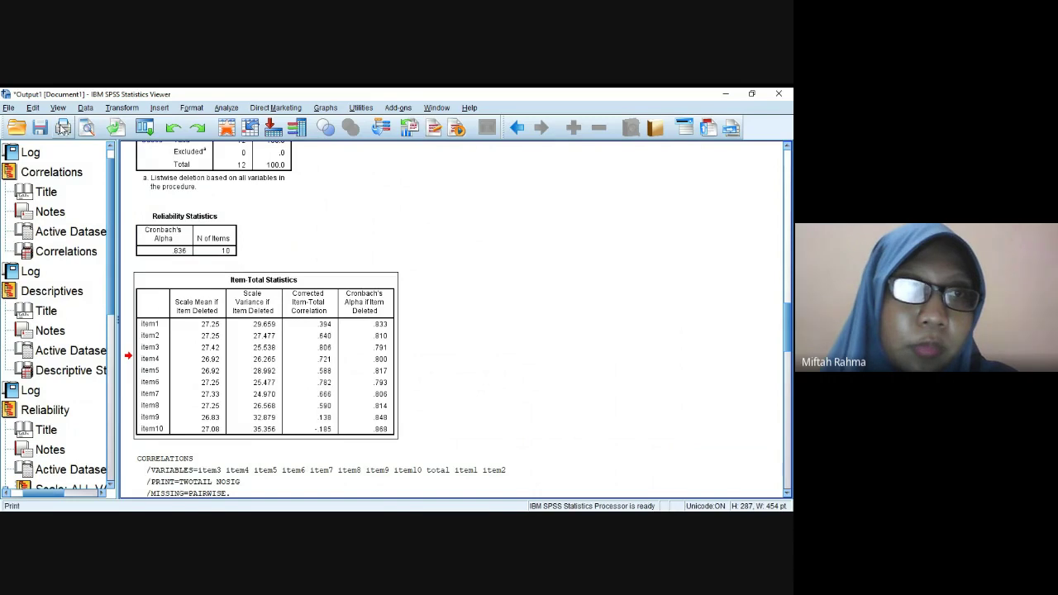
click(58, 108)
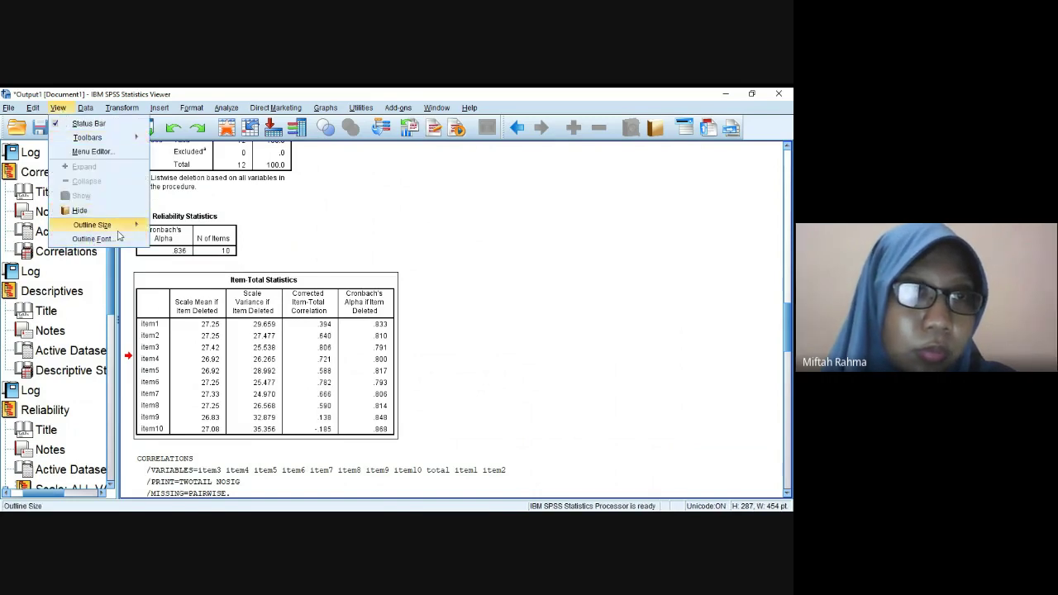
mouse_move(95, 225)
click(235, 211)
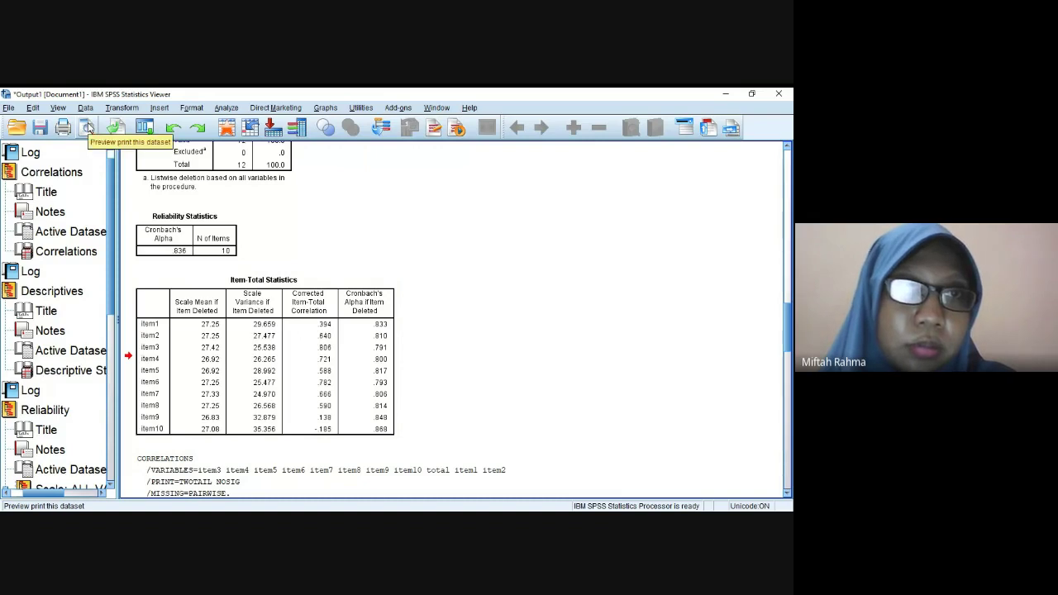
click(88, 128)
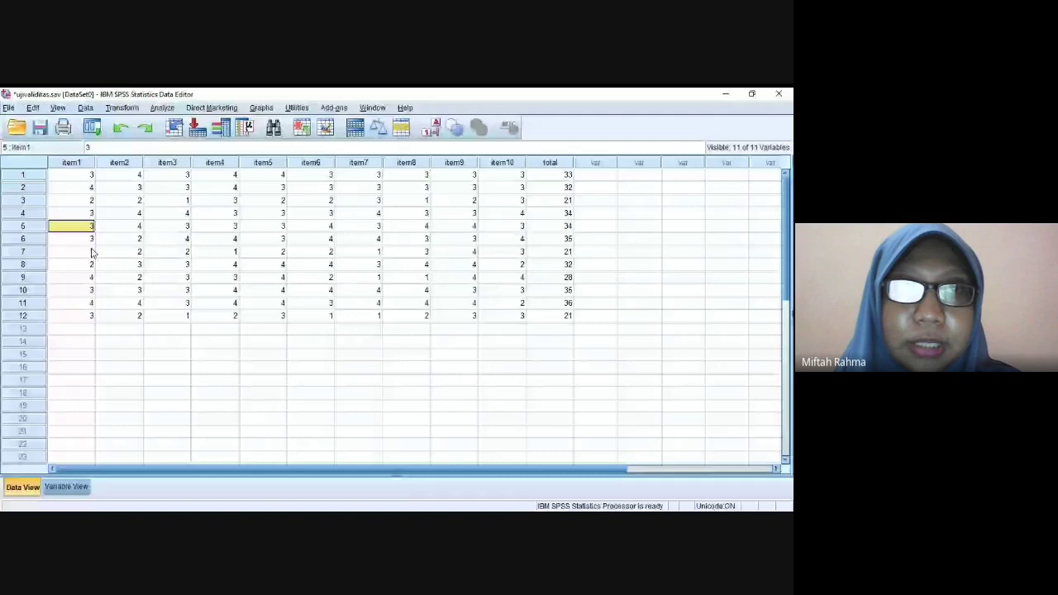
click(90, 263)
click(124, 238)
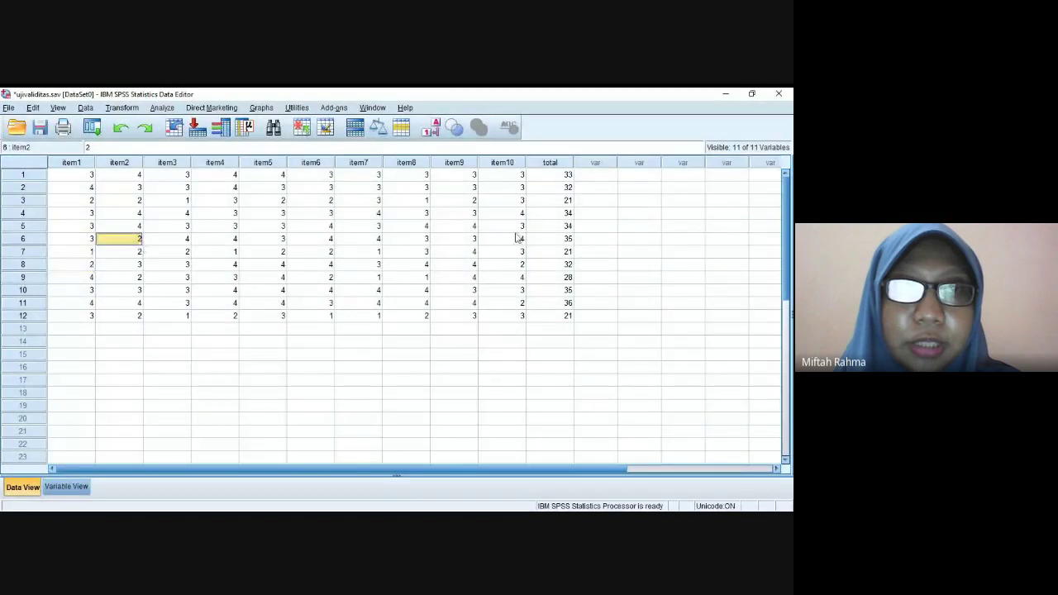
click(515, 189)
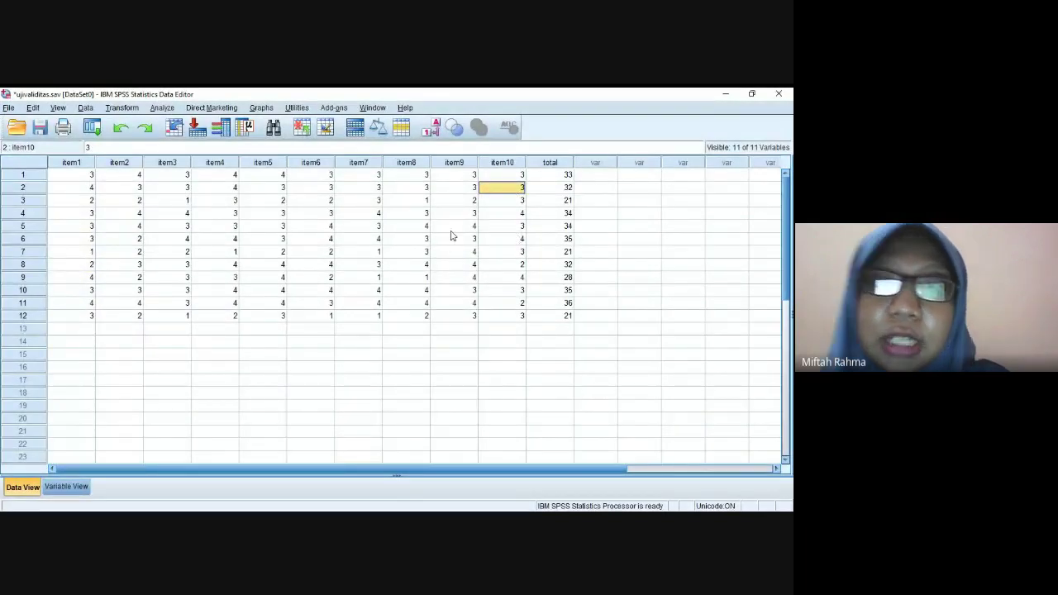
click(285, 289)
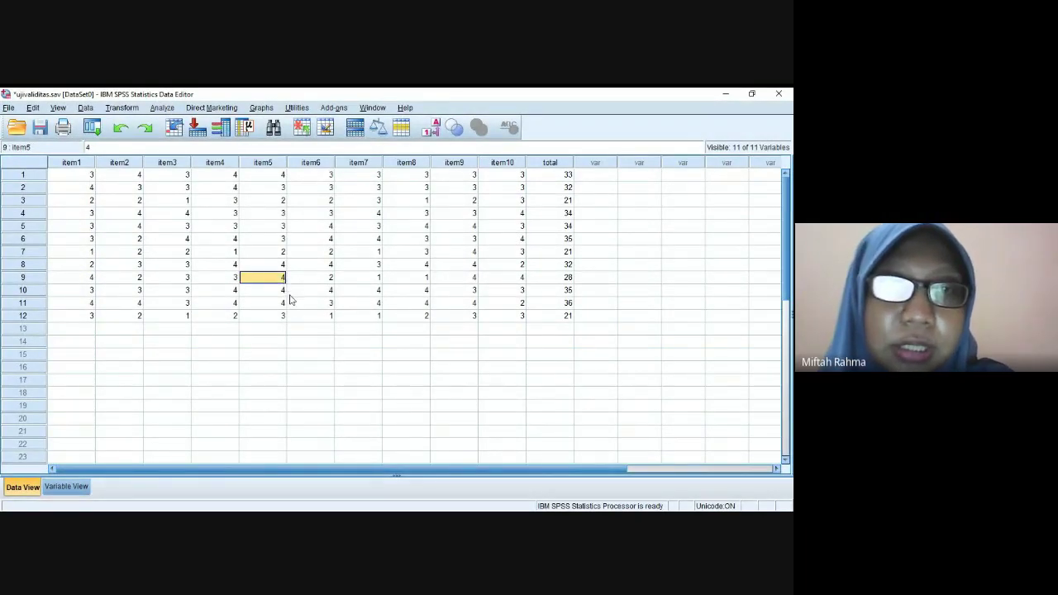
Open the scale Reliability Analysis for the questionnaire data, remove total from the analysis items and check that item1 to item10 remain listed
click(161, 108)
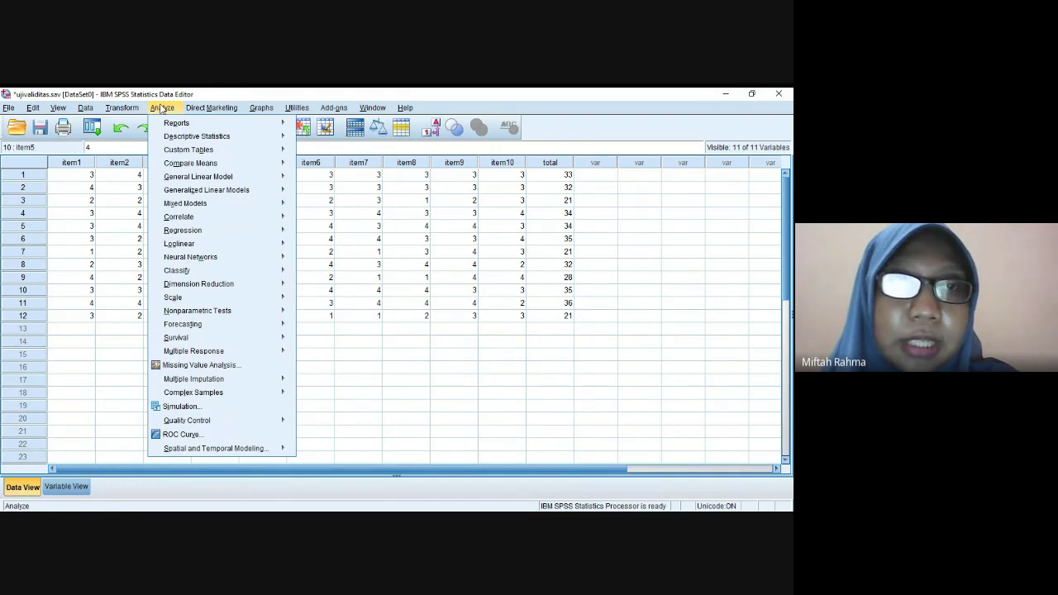
mouse_move(226, 300)
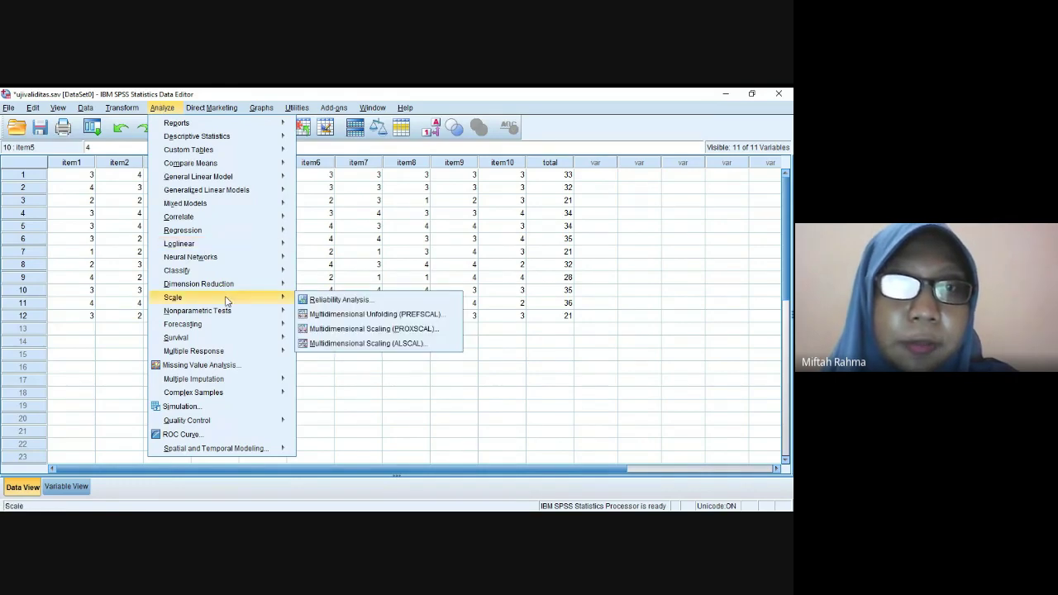
click(317, 302)
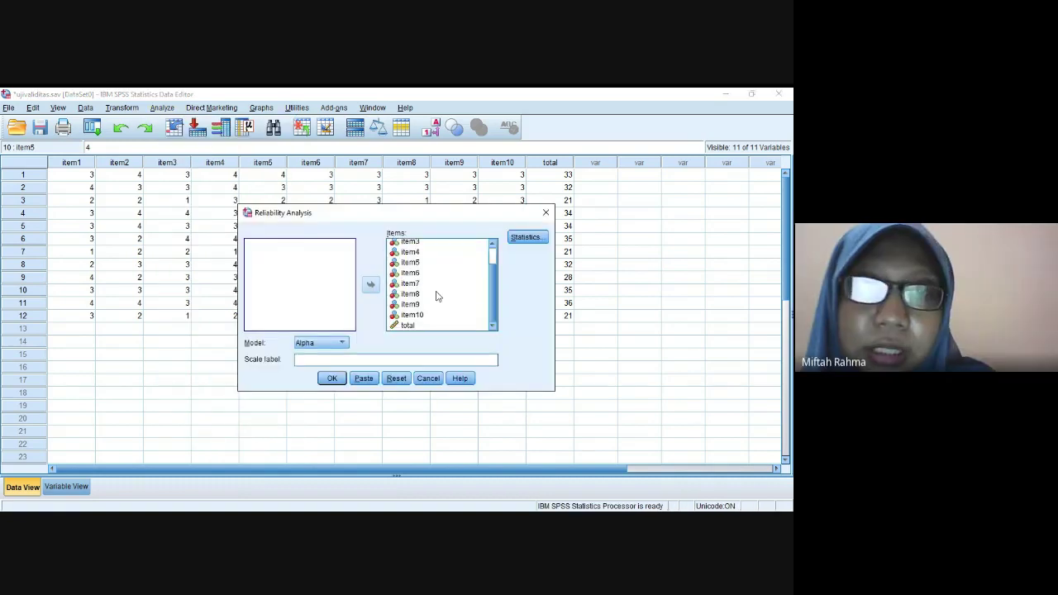
click(408, 324)
click(372, 286)
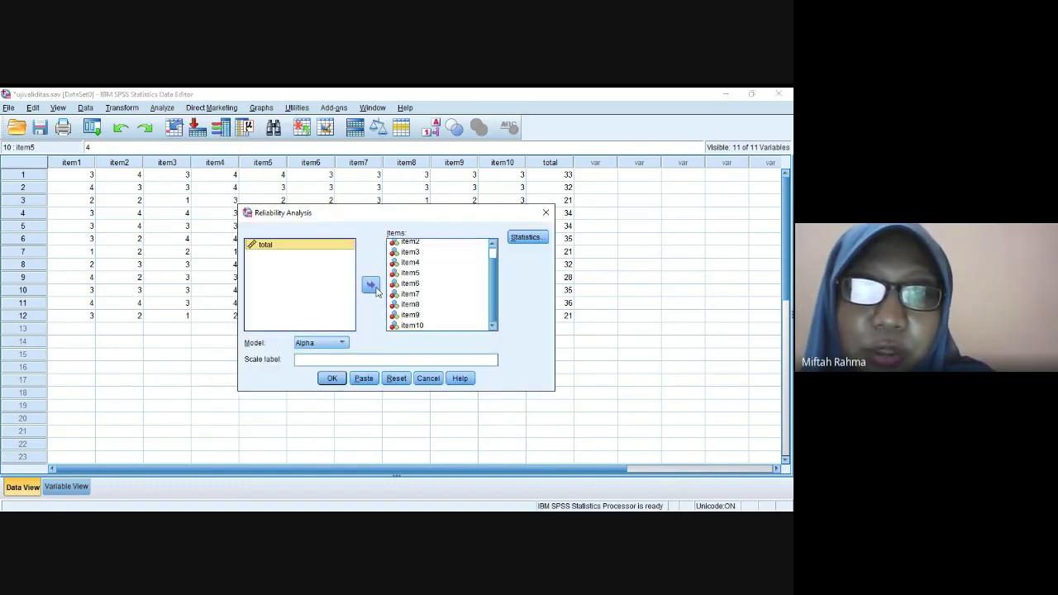
scroll(429, 272, up, 2)
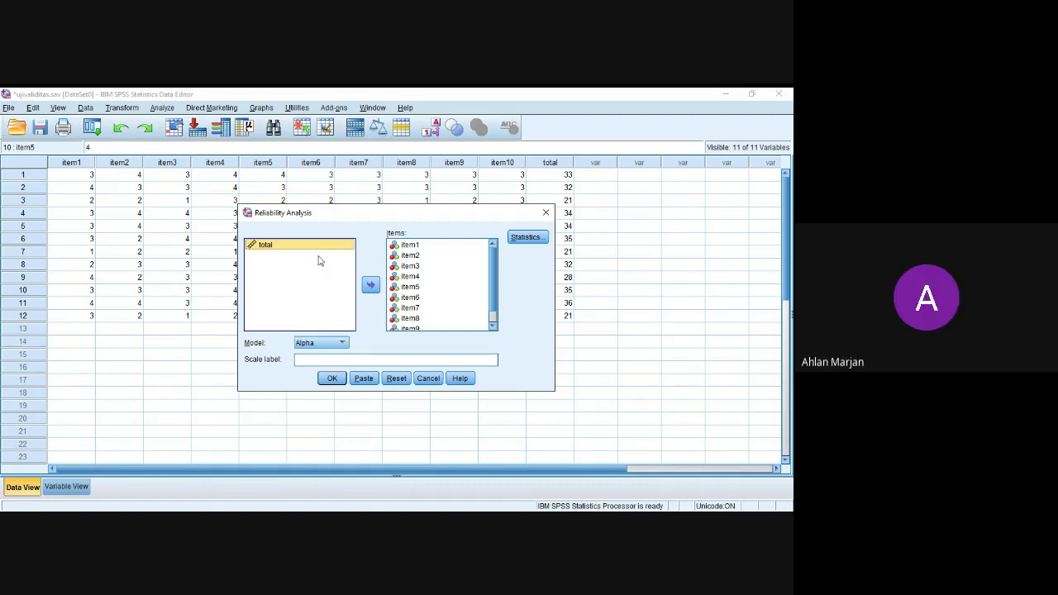
scroll(409, 266, down, 2)
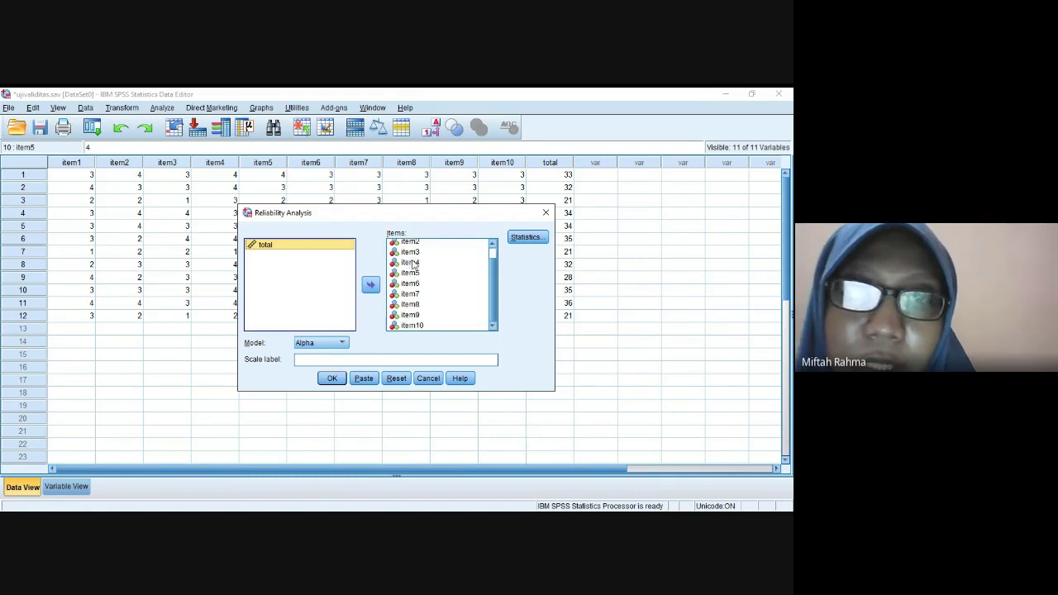
scroll(410, 263, up, 1)
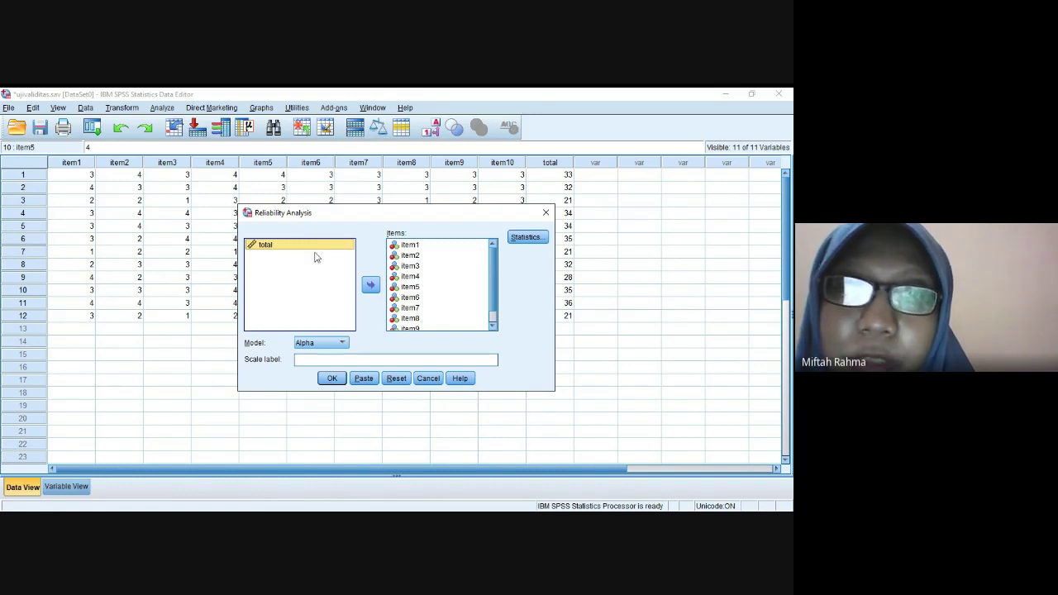
Add total back to the reliability items, review the item list, and remove total again
click(371, 286)
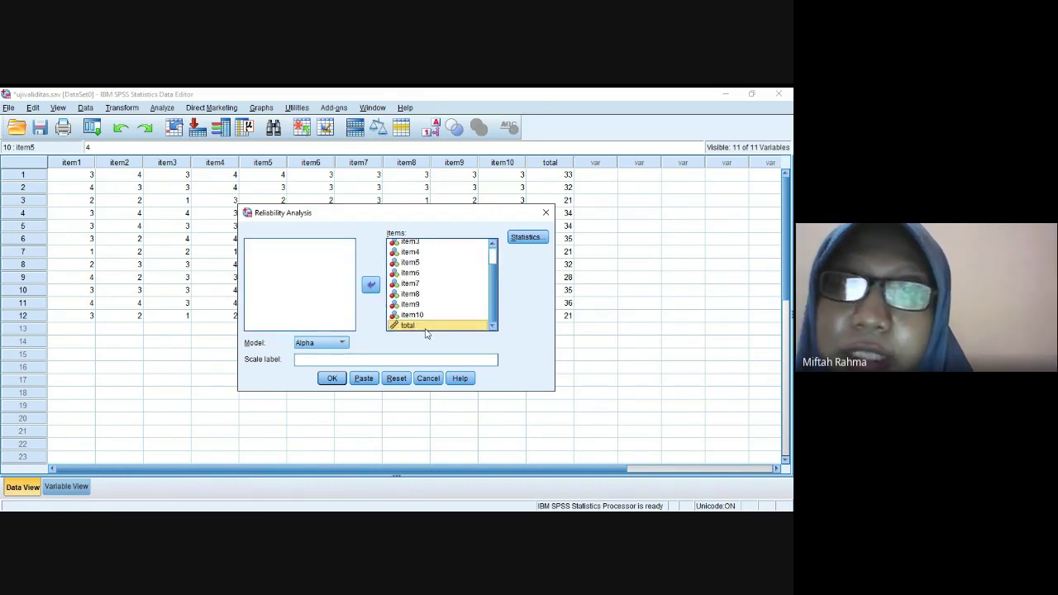
scroll(414, 306, up, 2)
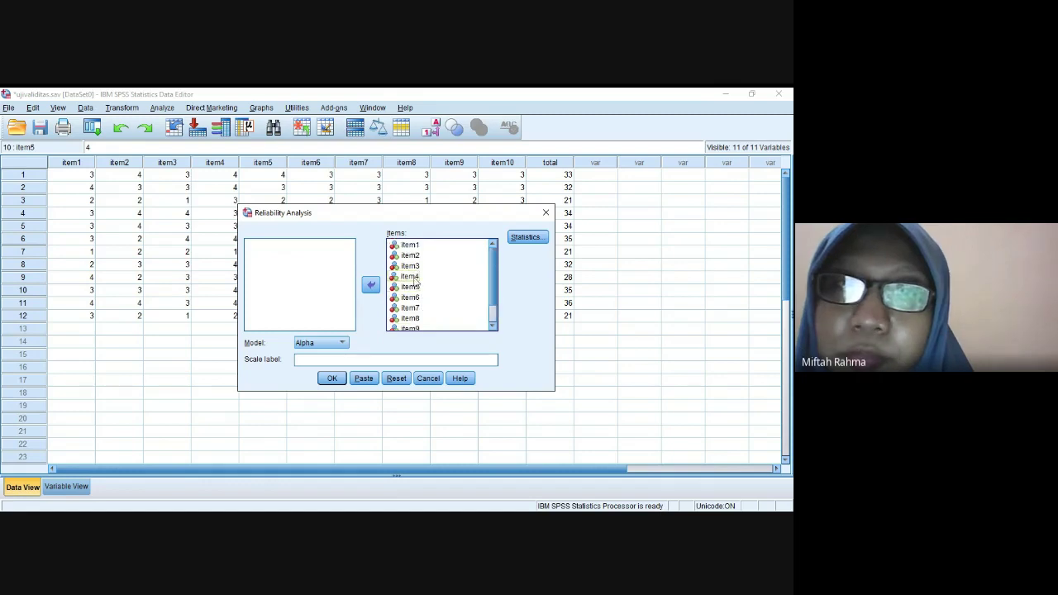
scroll(413, 298, down, 2)
scroll(415, 281, up, 2)
scroll(415, 285, down, 2)
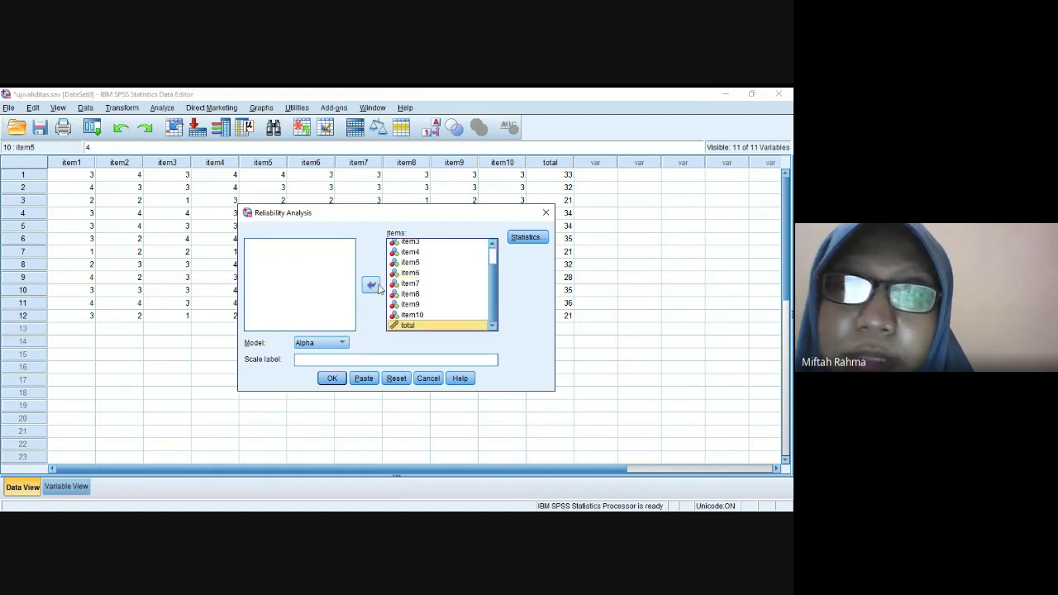
click(371, 285)
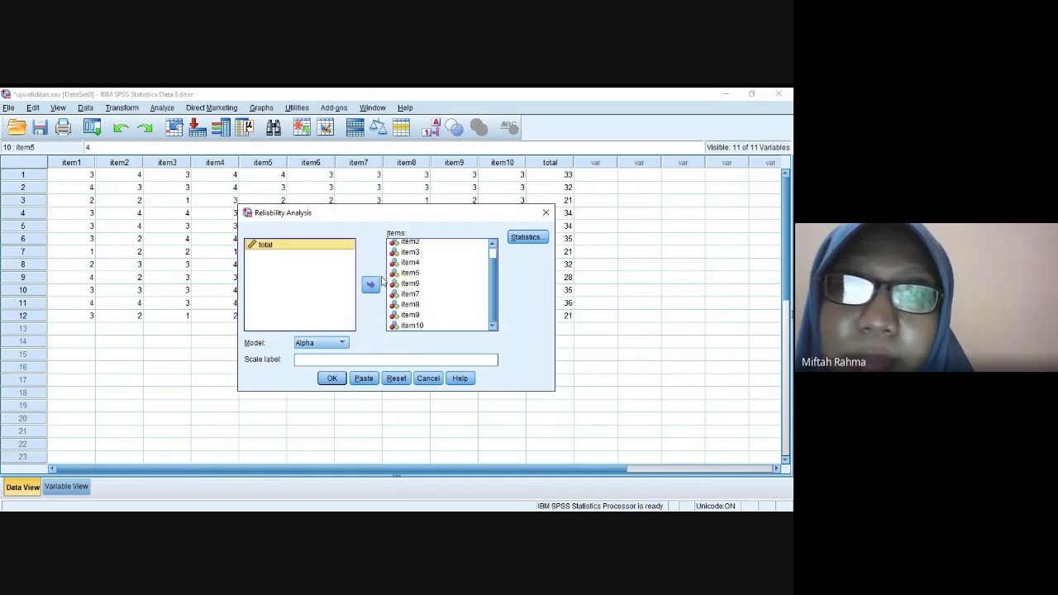
Check that Scale if item deleted is selected in the statistics options and run the Alpha reliability analysis for the ten items
click(521, 239)
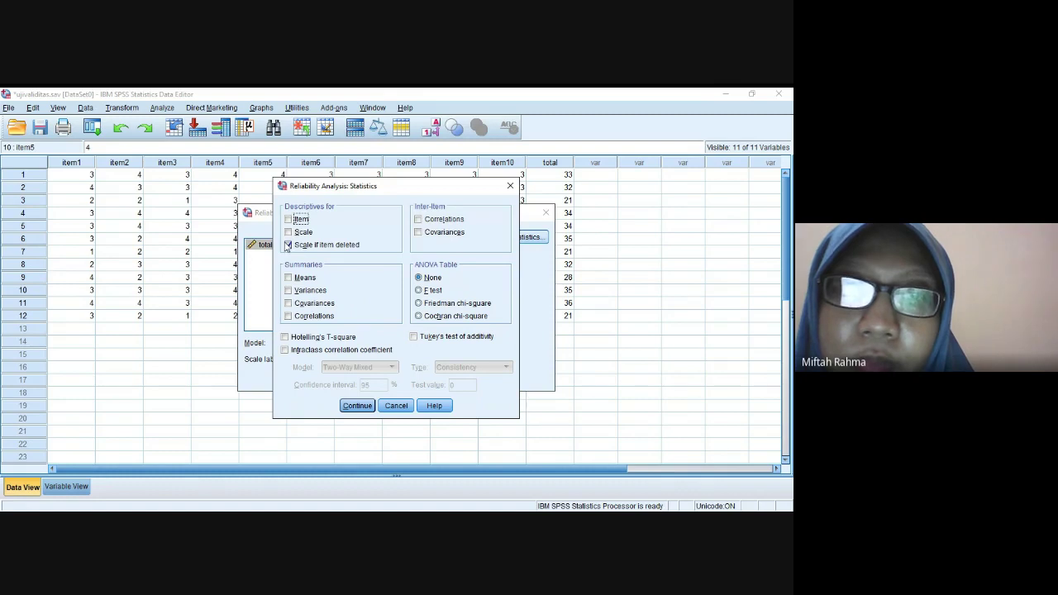
click(364, 406)
click(329, 378)
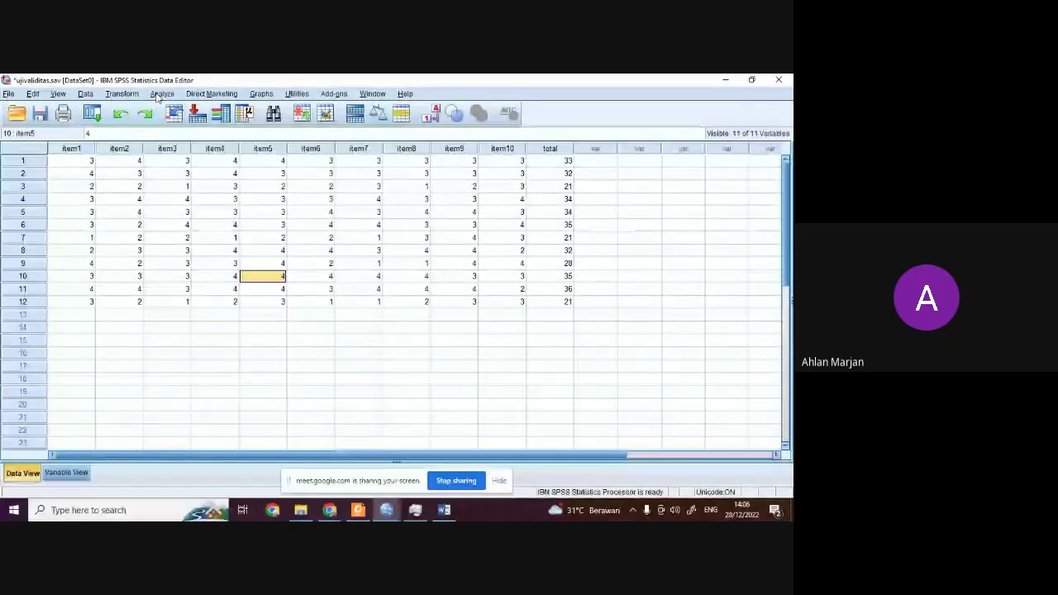
click(162, 93)
mouse_move(205, 299)
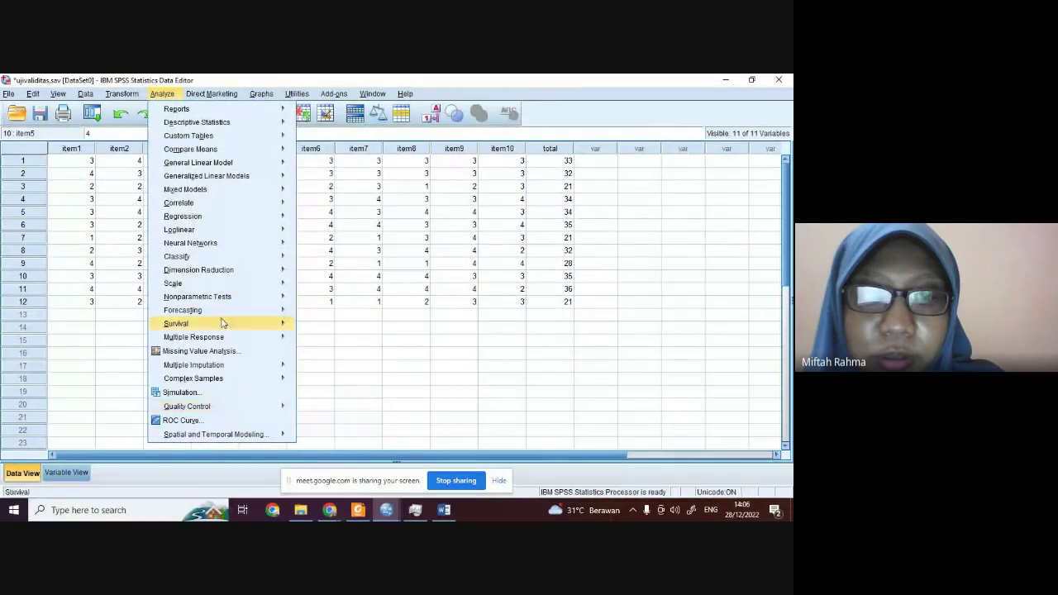
mouse_move(329, 510)
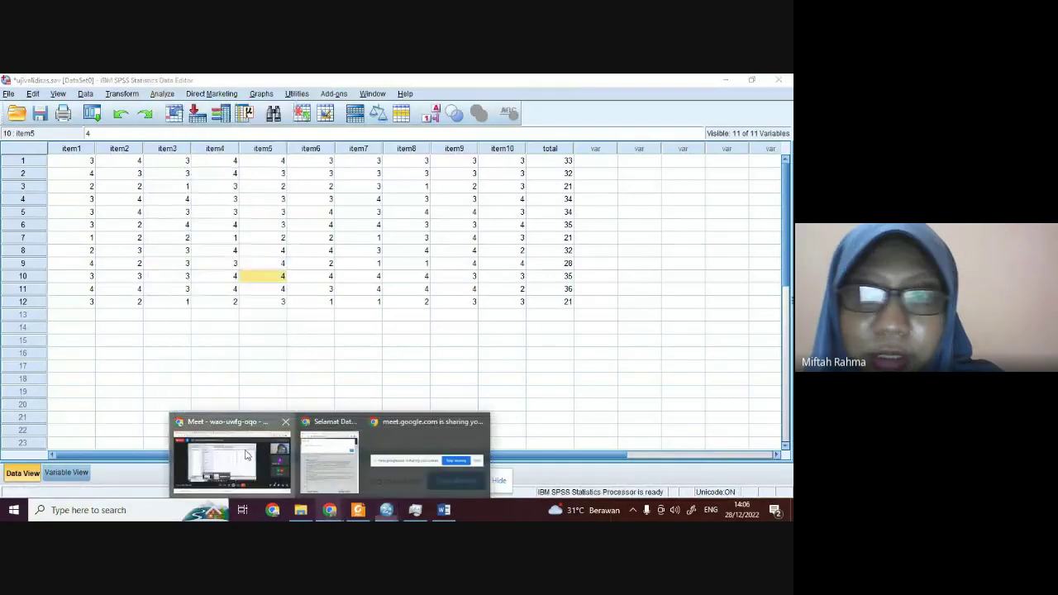
Switch to the Google Meet call, look through the participant list, close it and return to the SPSS data editor
click(243, 450)
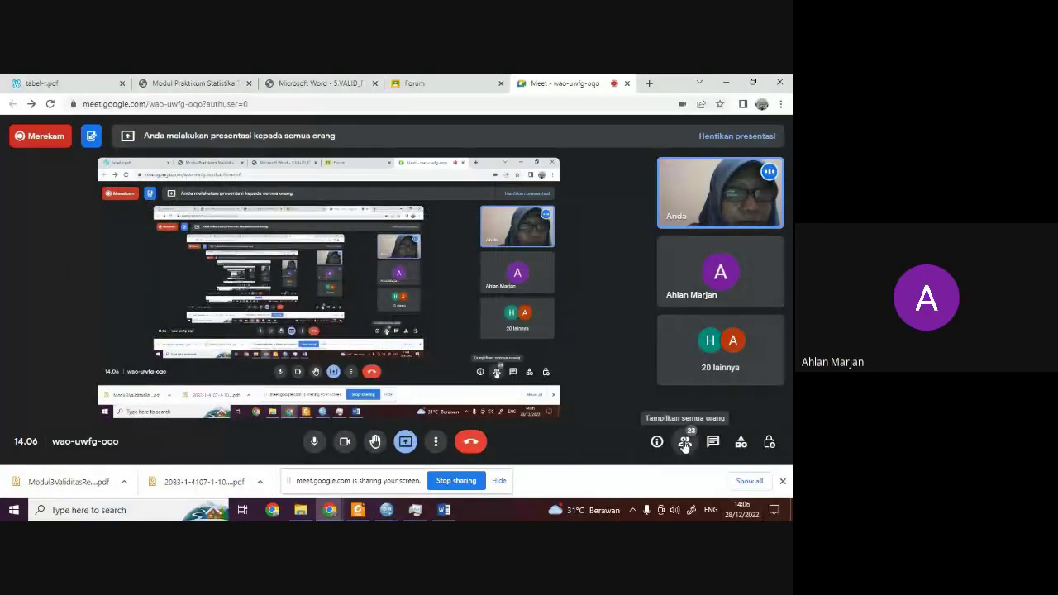
click(684, 443)
scroll(691, 309, down, 5)
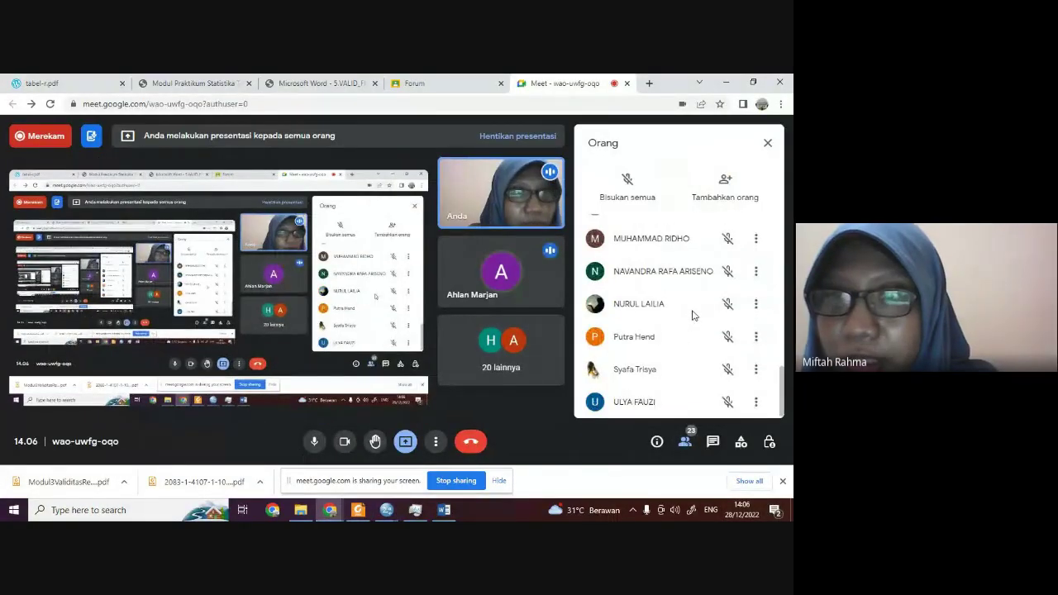
scroll(690, 322, up, 8)
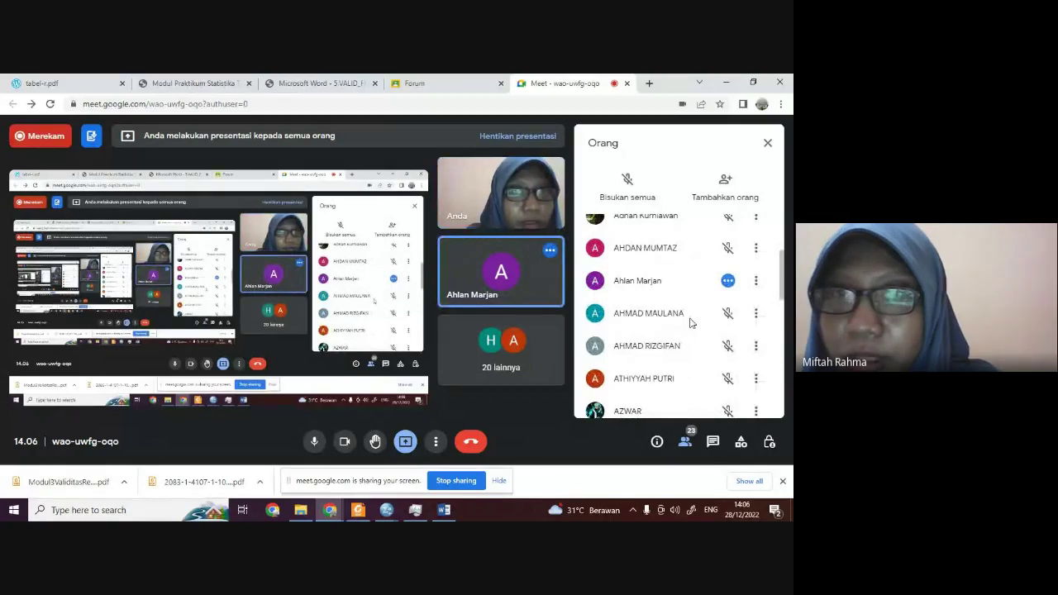
click(768, 142)
click(386, 510)
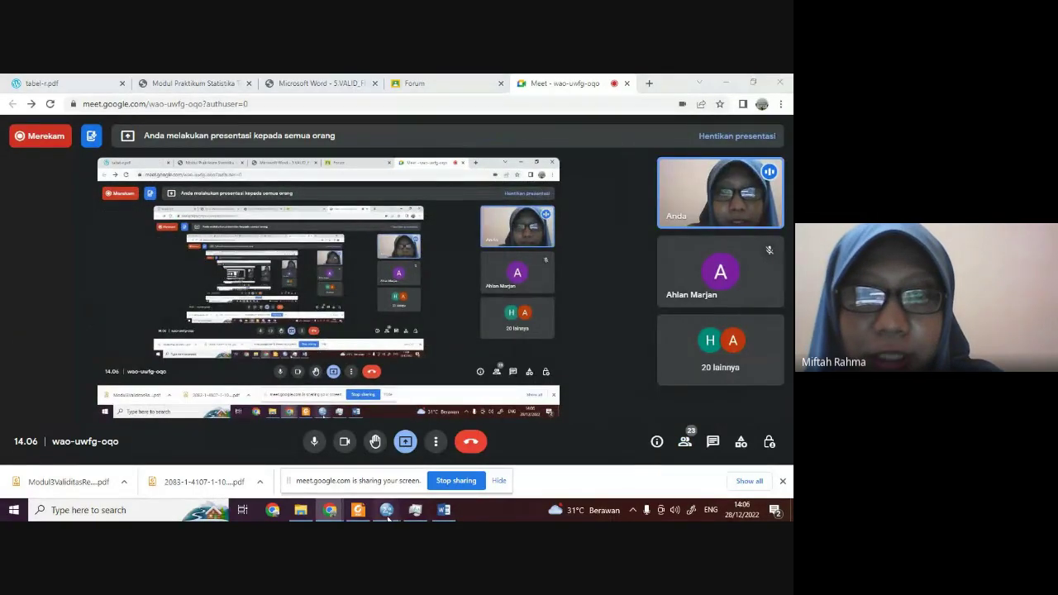
click(207, 450)
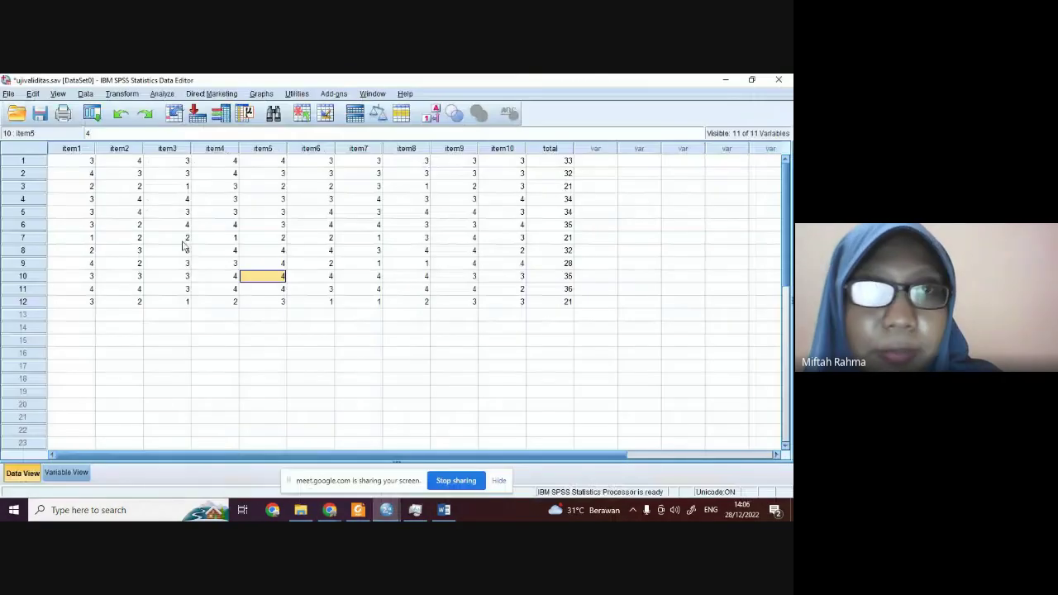
Open the scale Reliability Analysis for the questionnaire data, add total to the items and take it out again
click(161, 95)
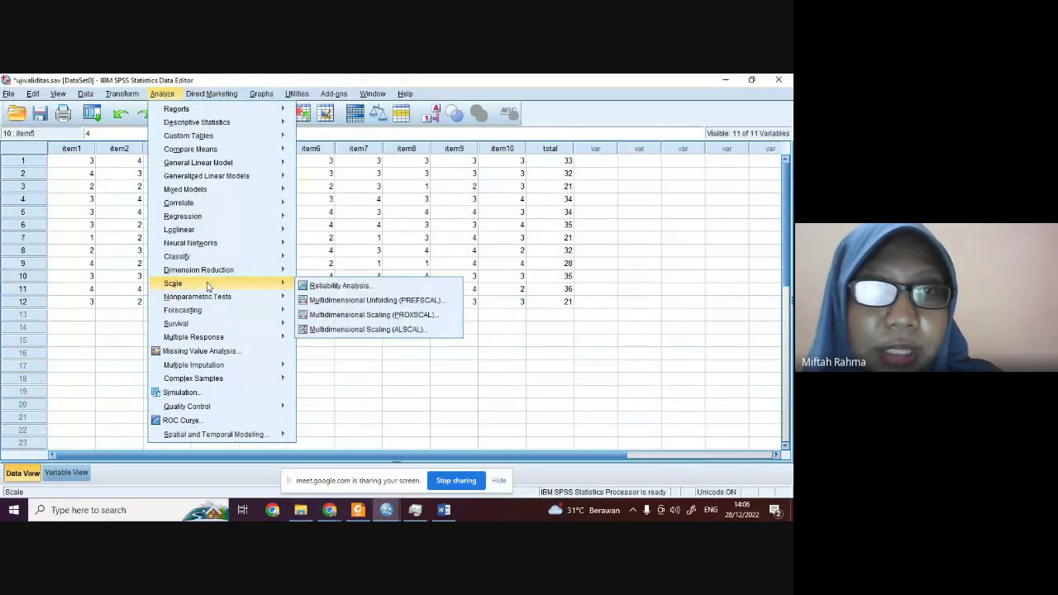
mouse_move(273, 296)
mouse_move(248, 283)
click(348, 283)
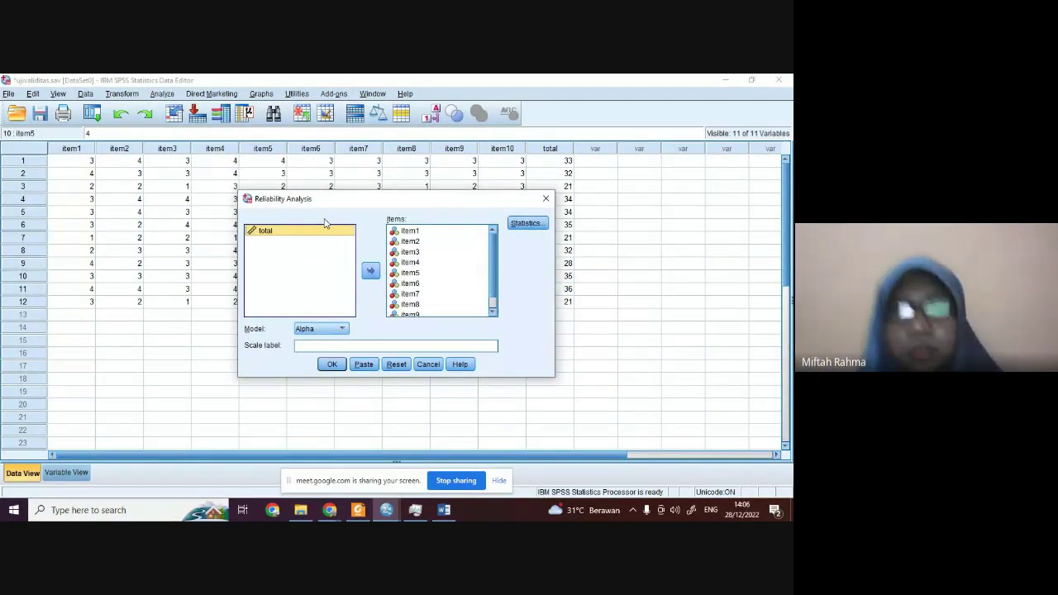
drag(310, 203, 310, 176)
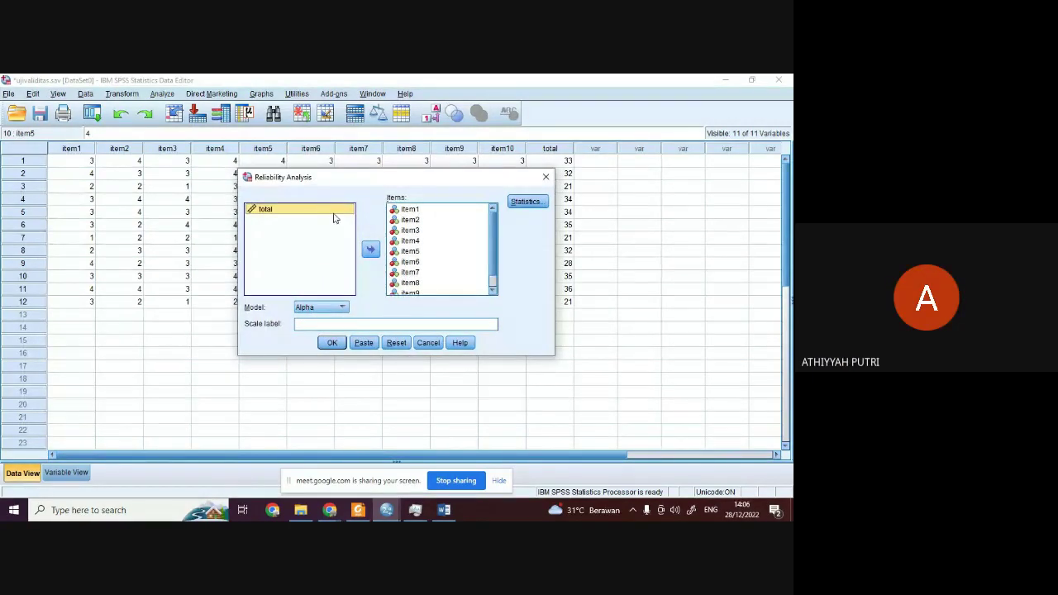
drag(286, 183, 281, 162)
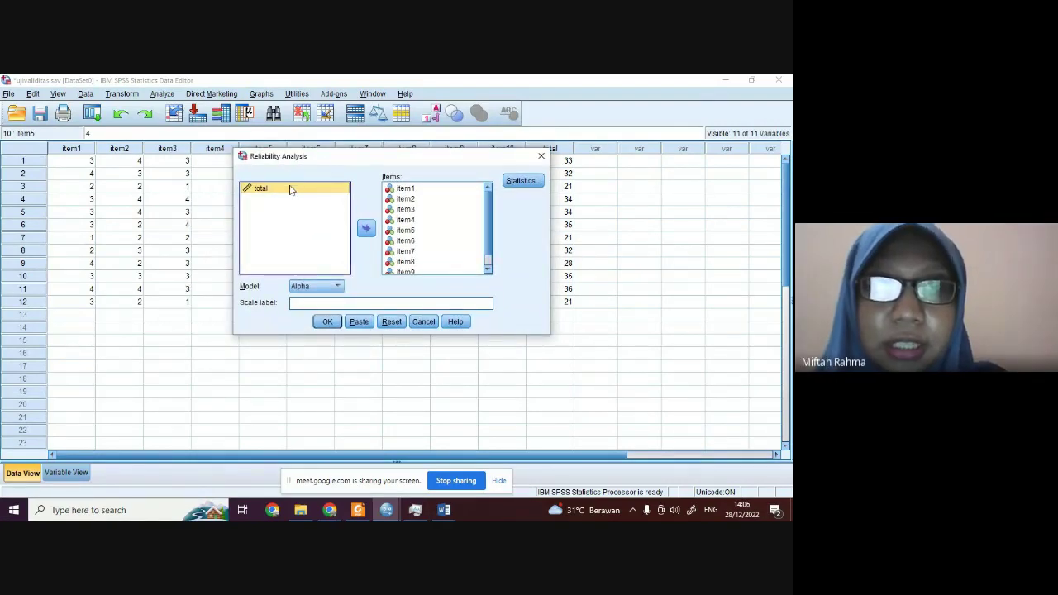
click(366, 225)
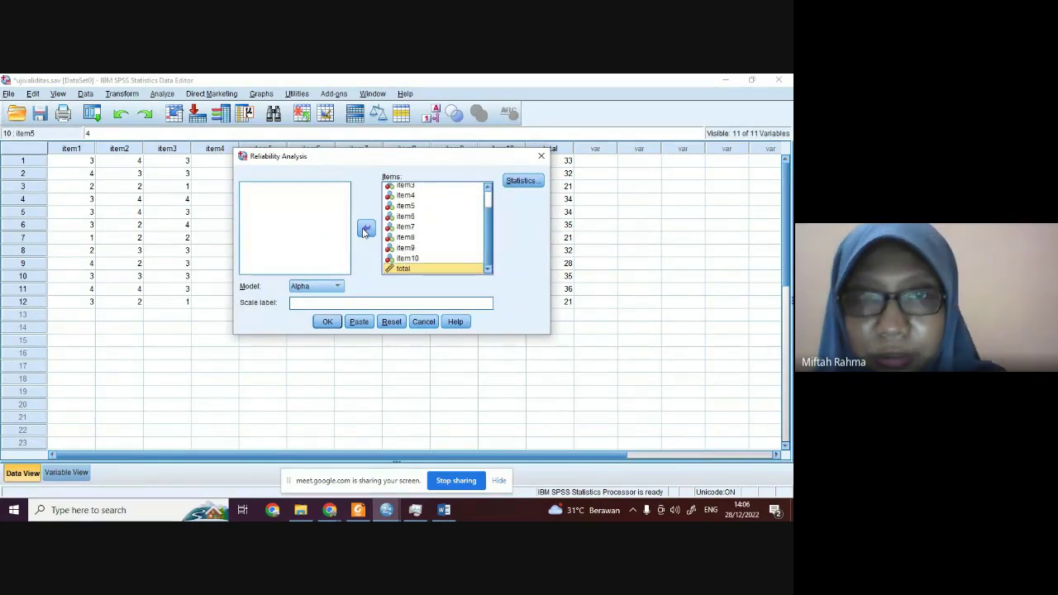
click(366, 228)
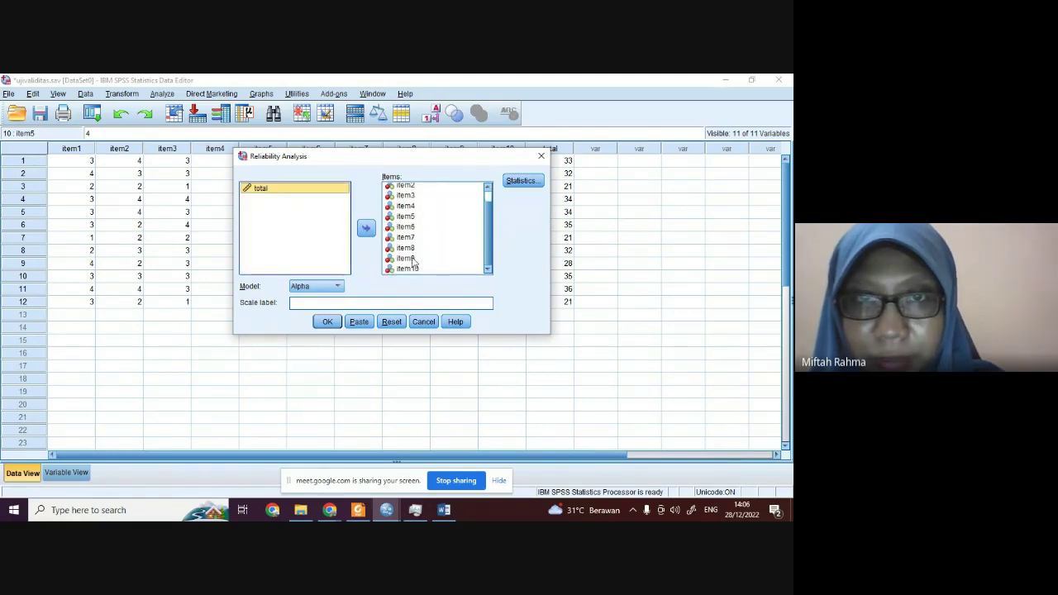
Run the Alpha reliability analysis for item1 to item10 with Scale if item deleted and review the Item-Total Statistics table
click(519, 180)
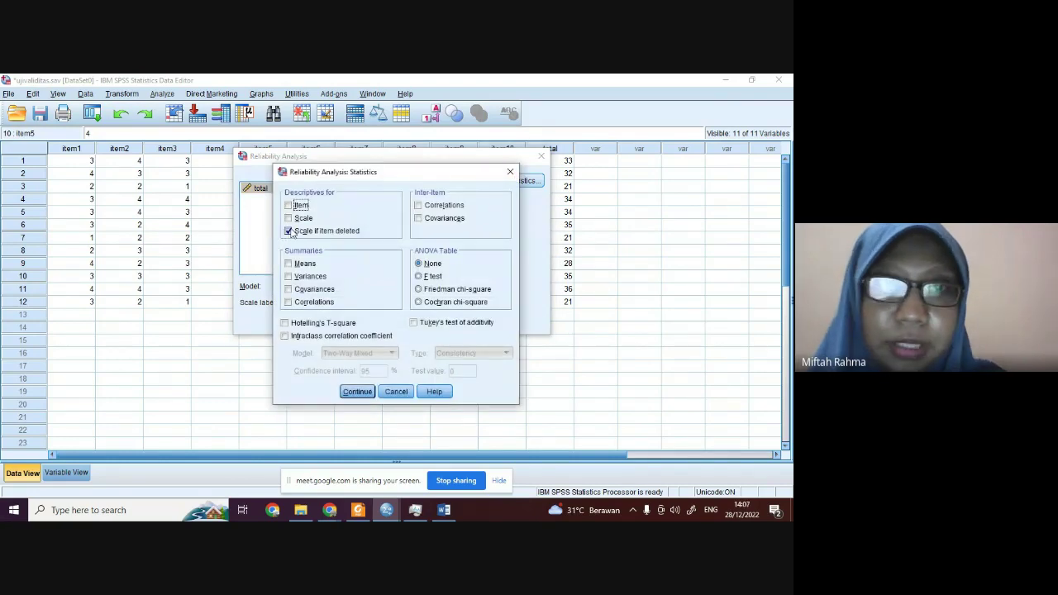
click(358, 391)
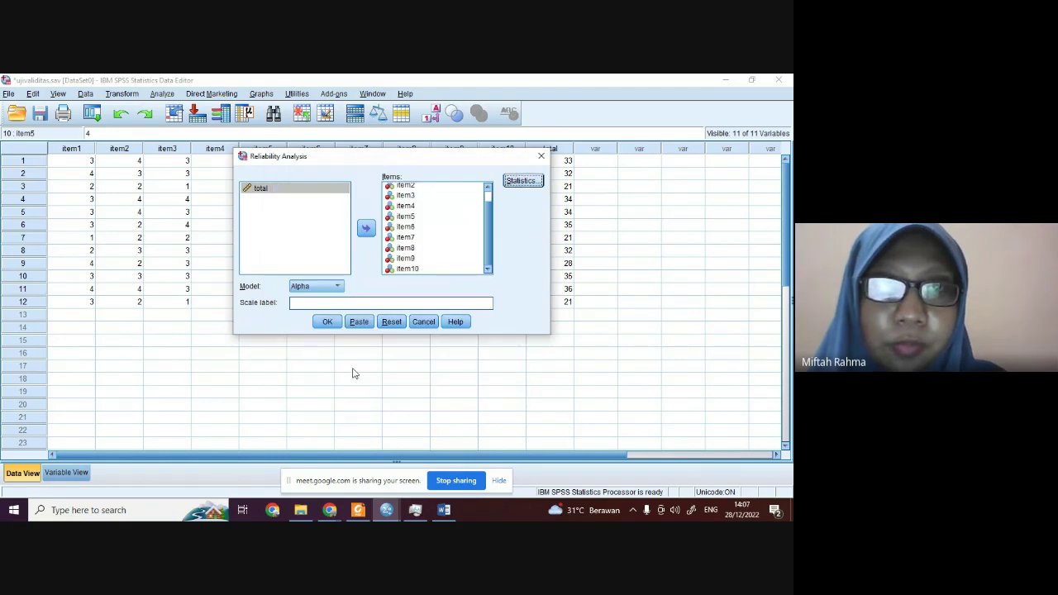
click(328, 322)
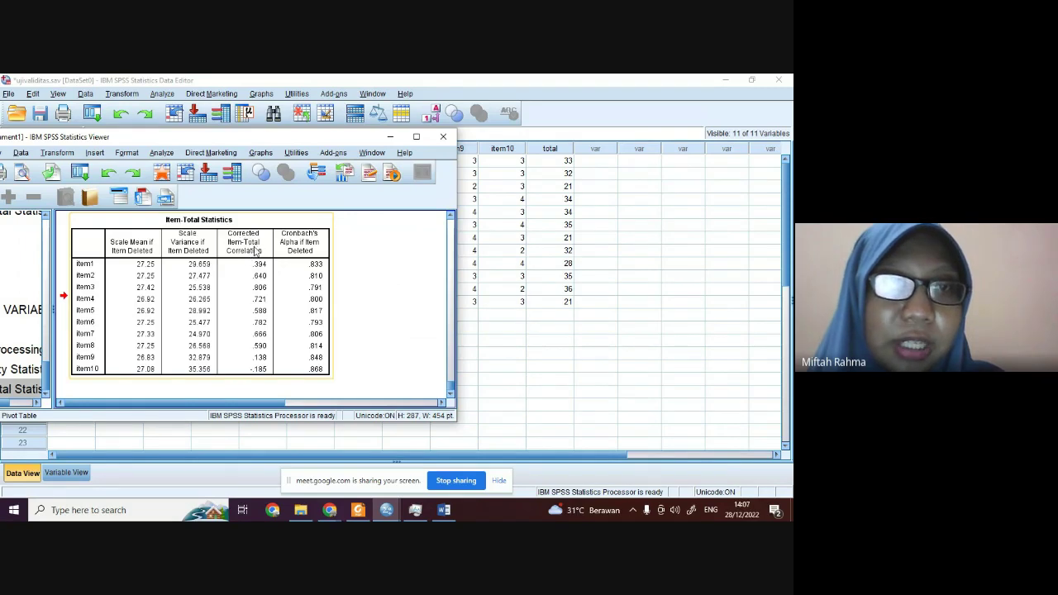
scroll(258, 261, down, 1)
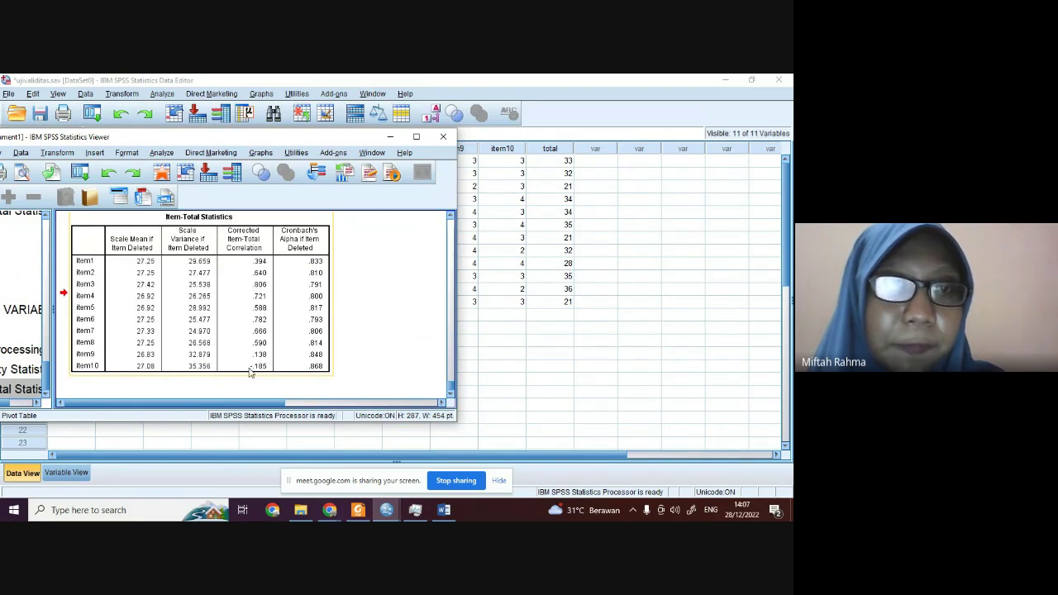
scroll(251, 372, up, 1)
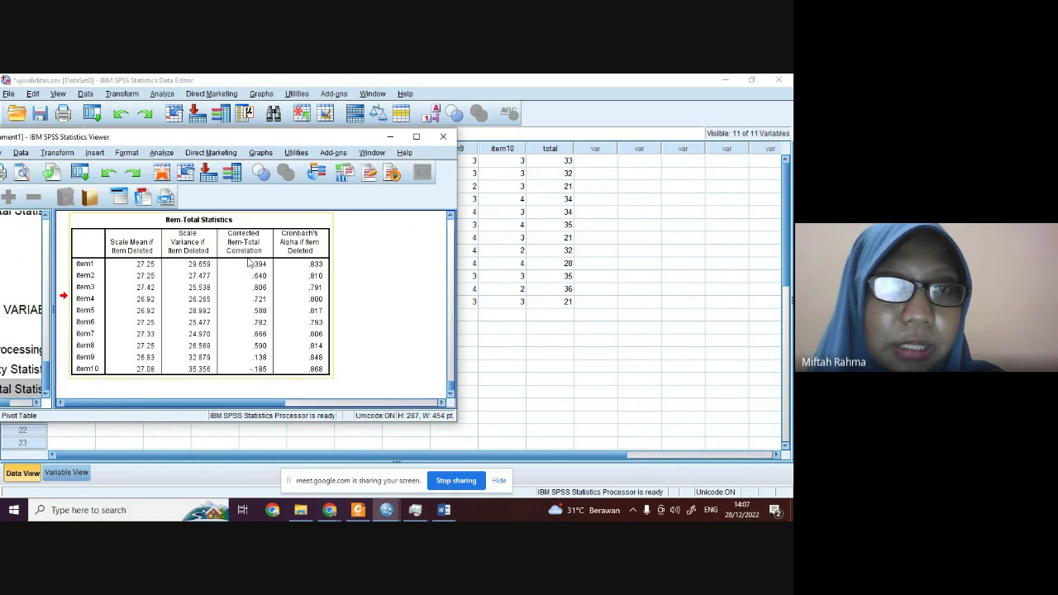
scroll(250, 269, down, 1)
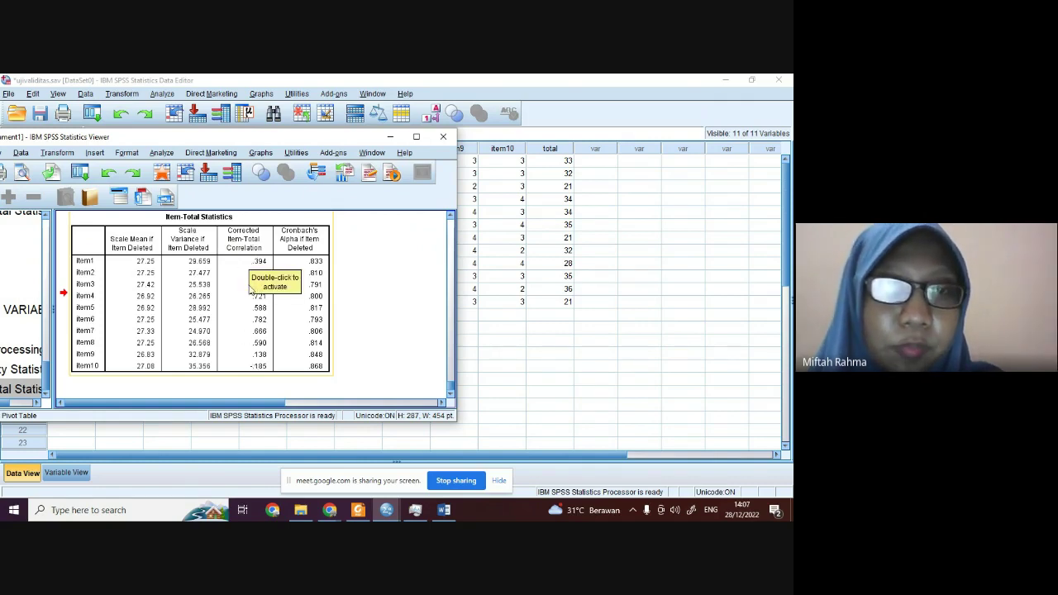
Return to the questionnaire data and open the Bivariate Correlations analysis
click(517, 292)
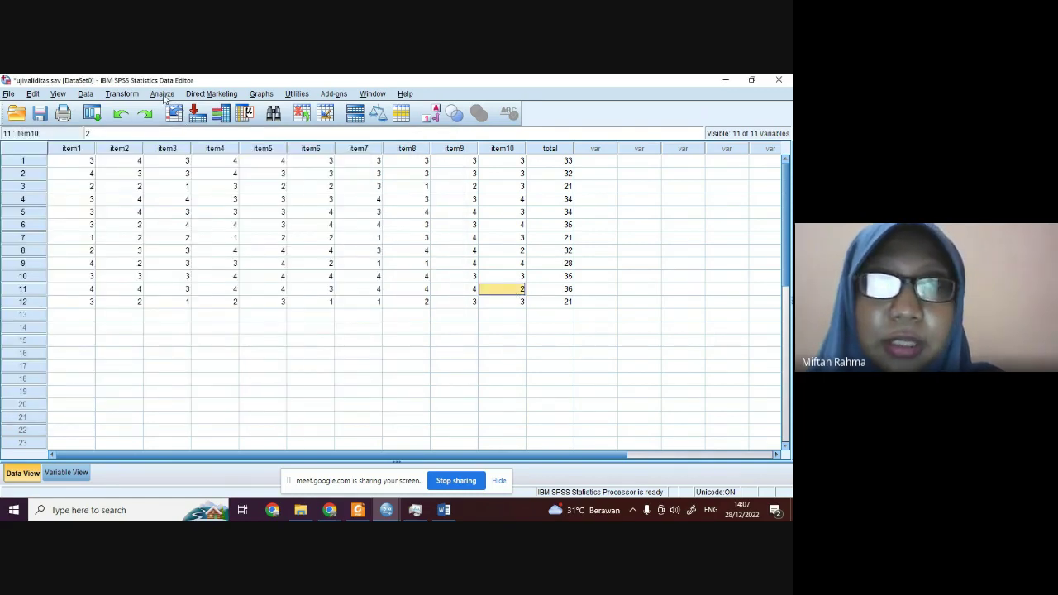
click(162, 95)
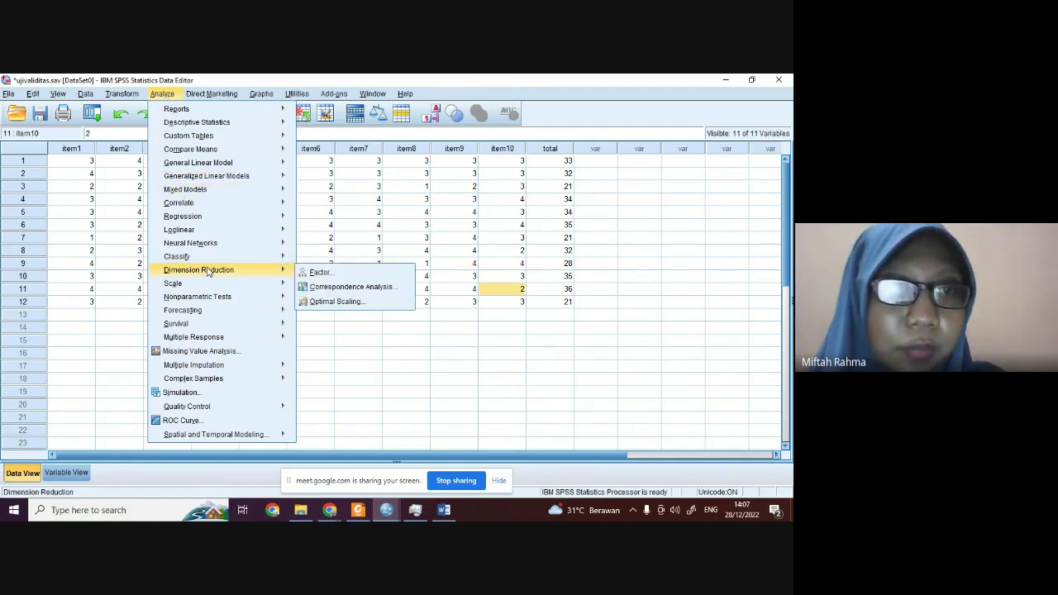
mouse_move(203, 204)
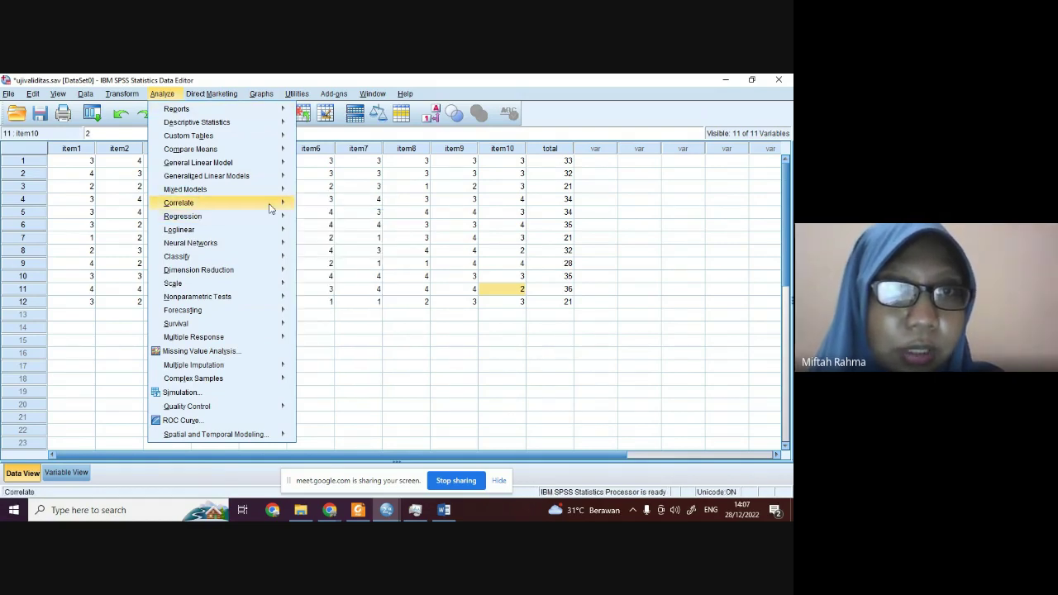
mouse_move(268, 208)
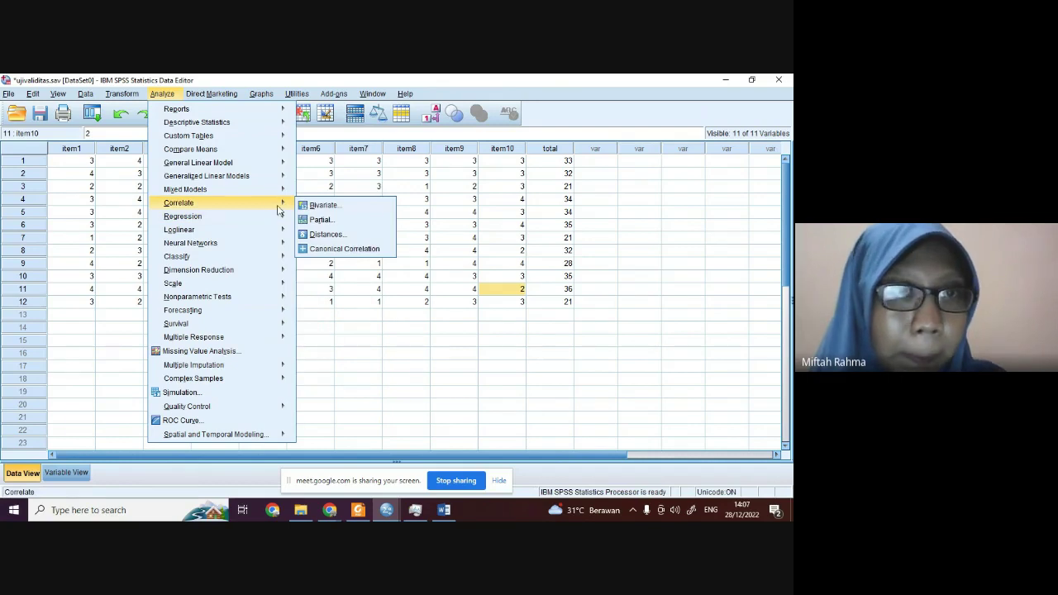
click(318, 205)
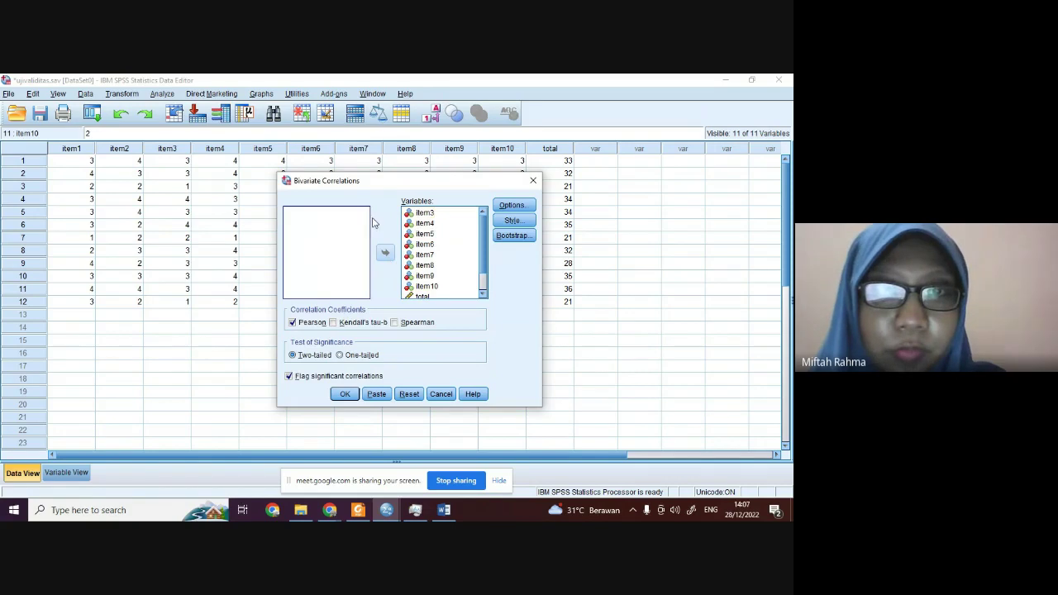
Take item9 and item6 out of the correlation variables, add both back, and run the two-tailed Pearson correlations
click(425, 275)
click(385, 252)
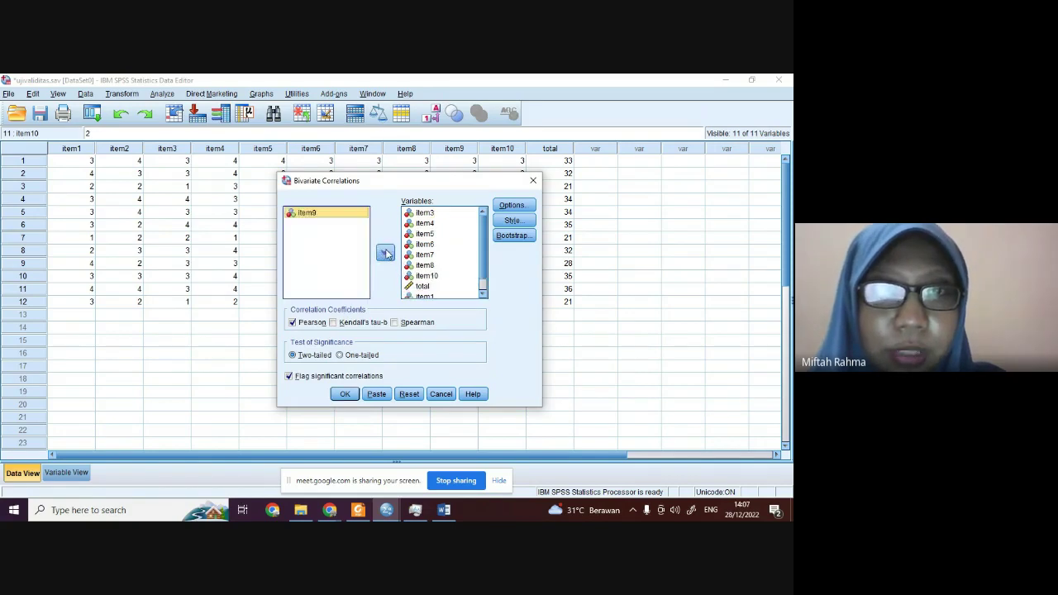
click(425, 244)
click(385, 252)
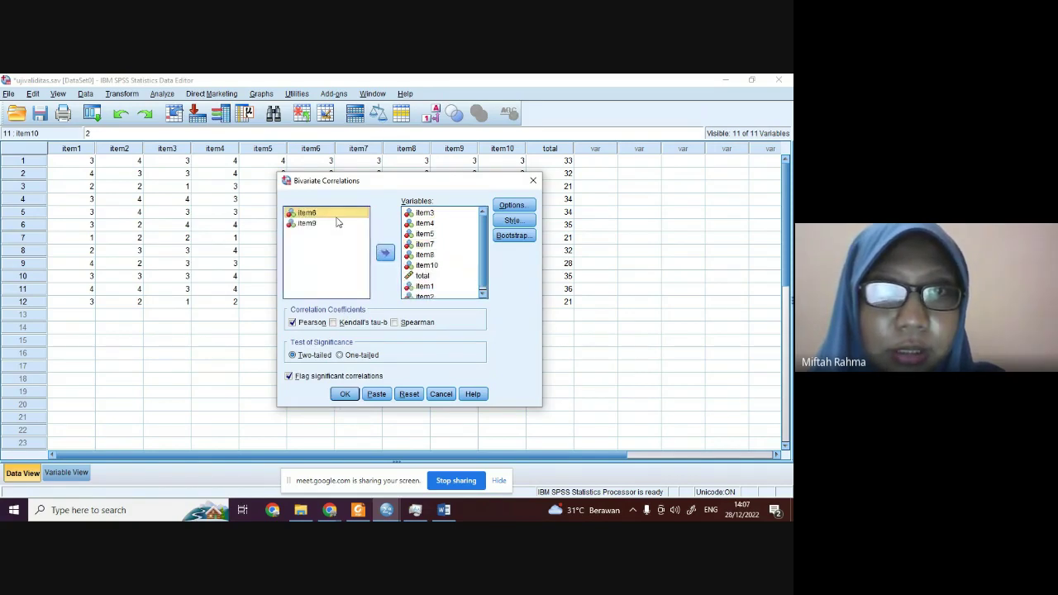
click(385, 252)
click(329, 214)
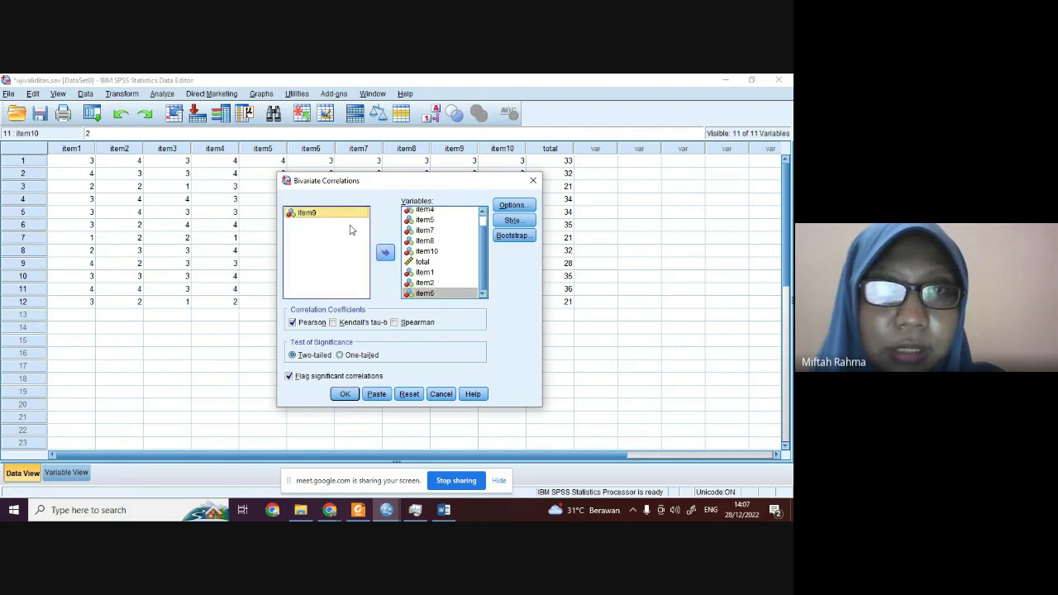
click(385, 254)
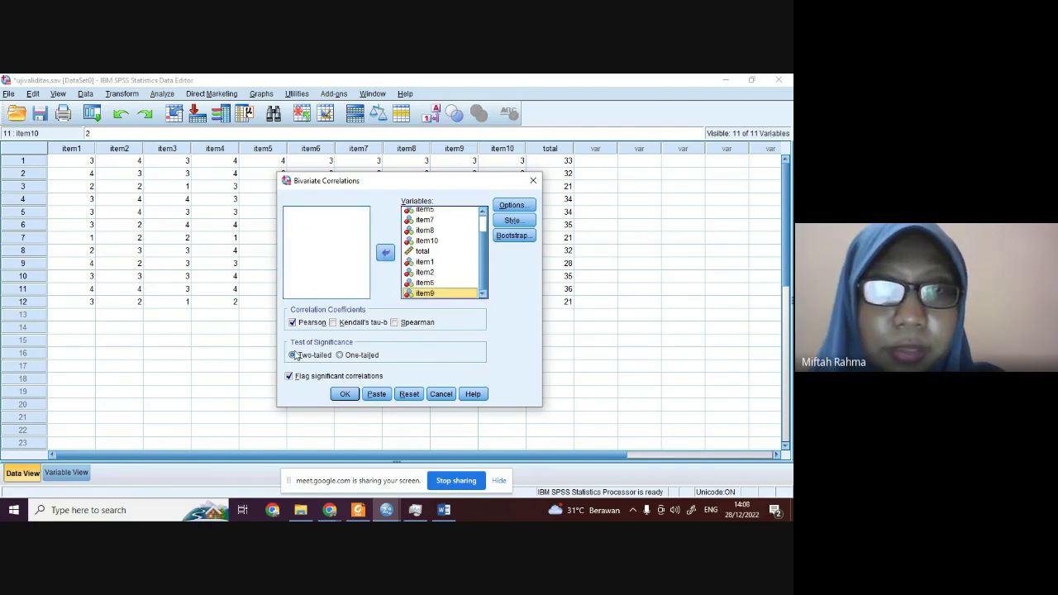
click(345, 395)
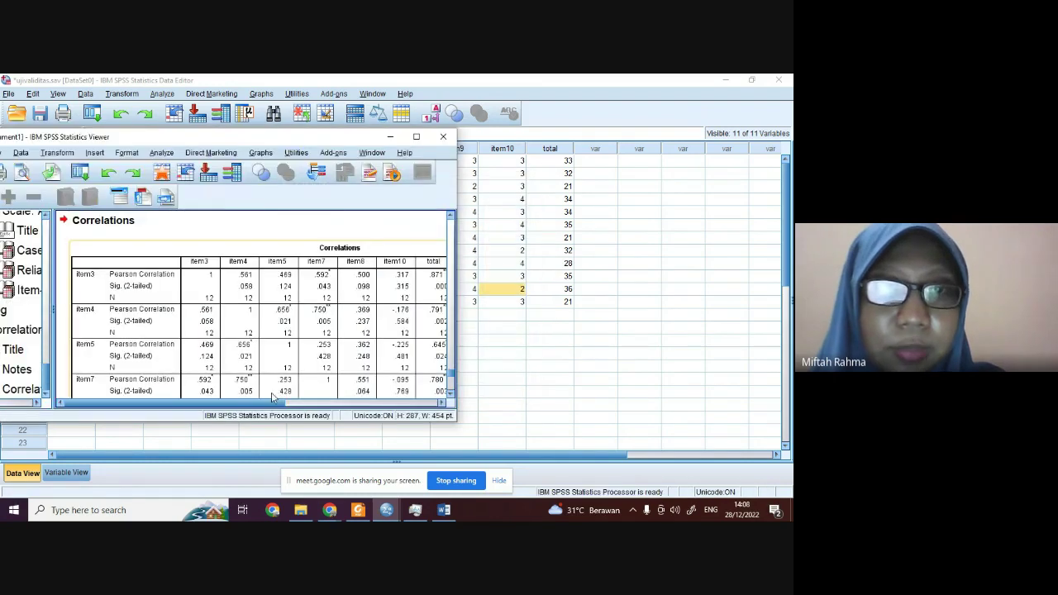
Maximize the output viewer and examine each item's Pearson correlation and significance with total, then go back to the reliability tables
drag(272, 400, 417, 403)
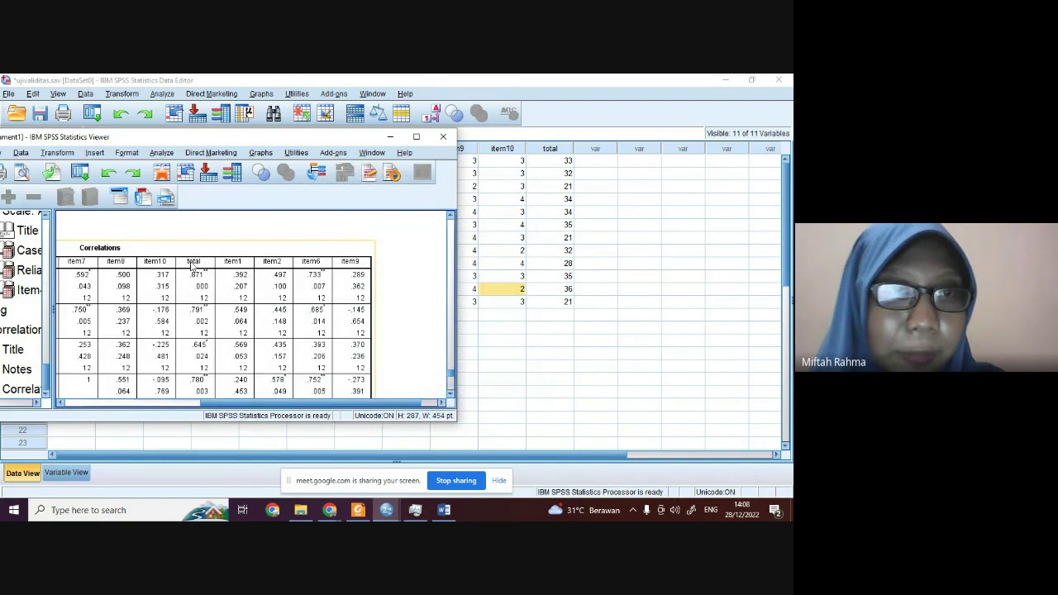
scroll(201, 321, down, 1)
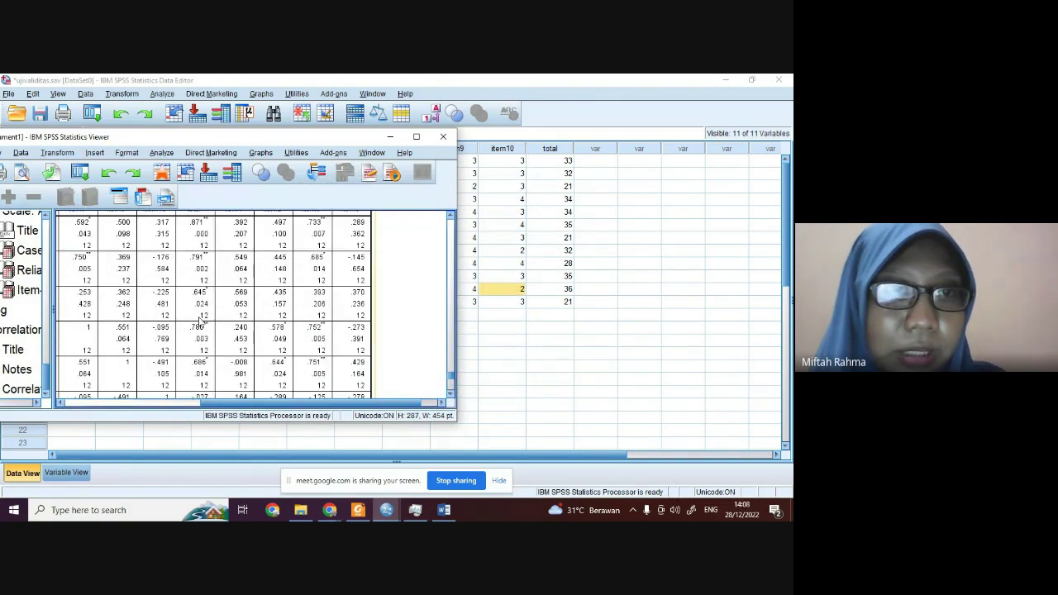
click(415, 138)
scroll(441, 169, up, 1)
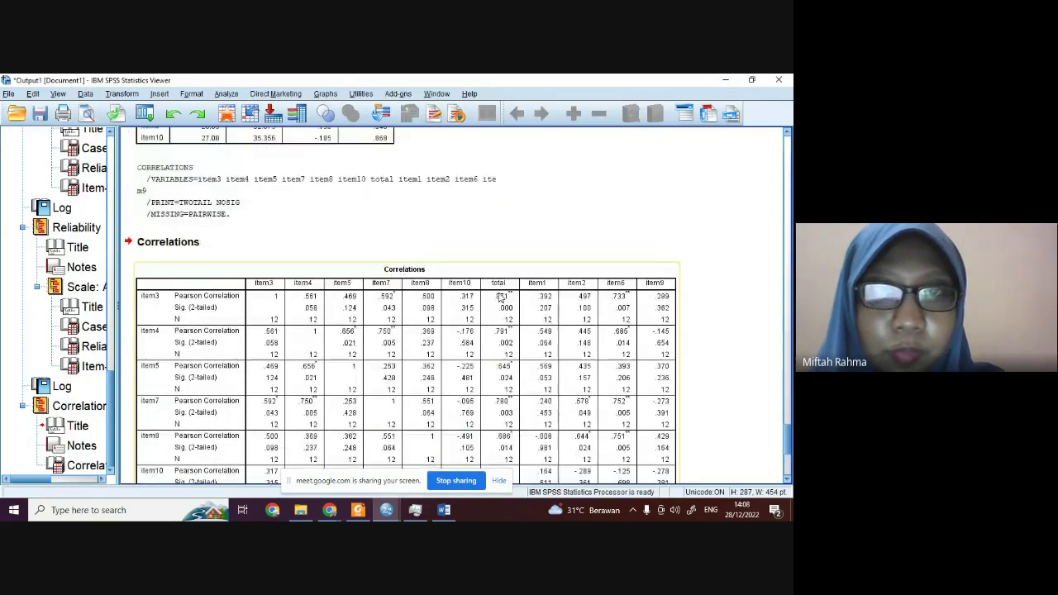
scroll(504, 330, down, 3)
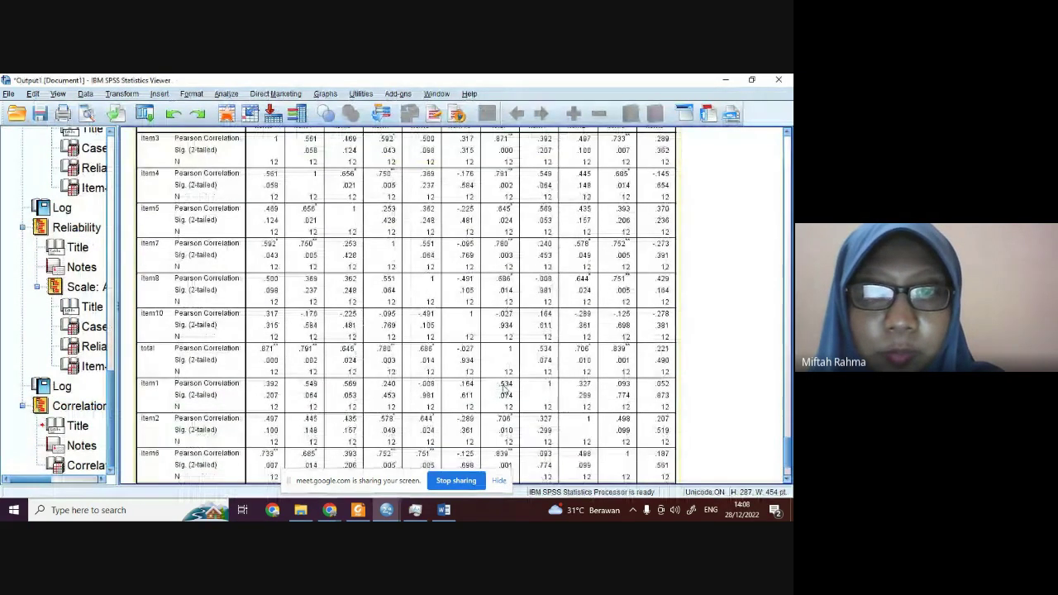
scroll(506, 417, down, 2)
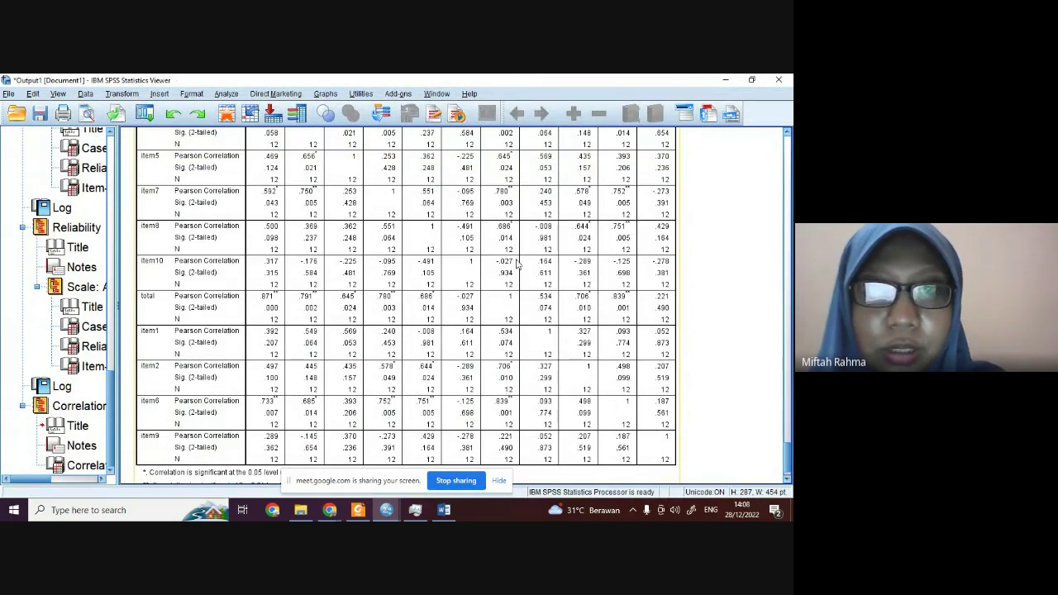
scroll(502, 279, up, 4)
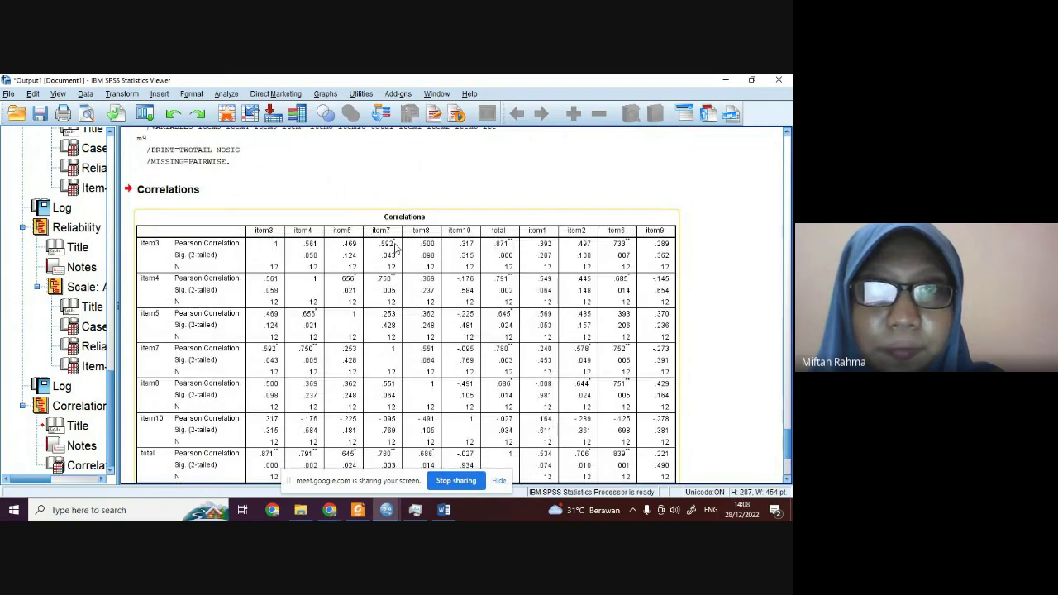
scroll(400, 334, down, 5)
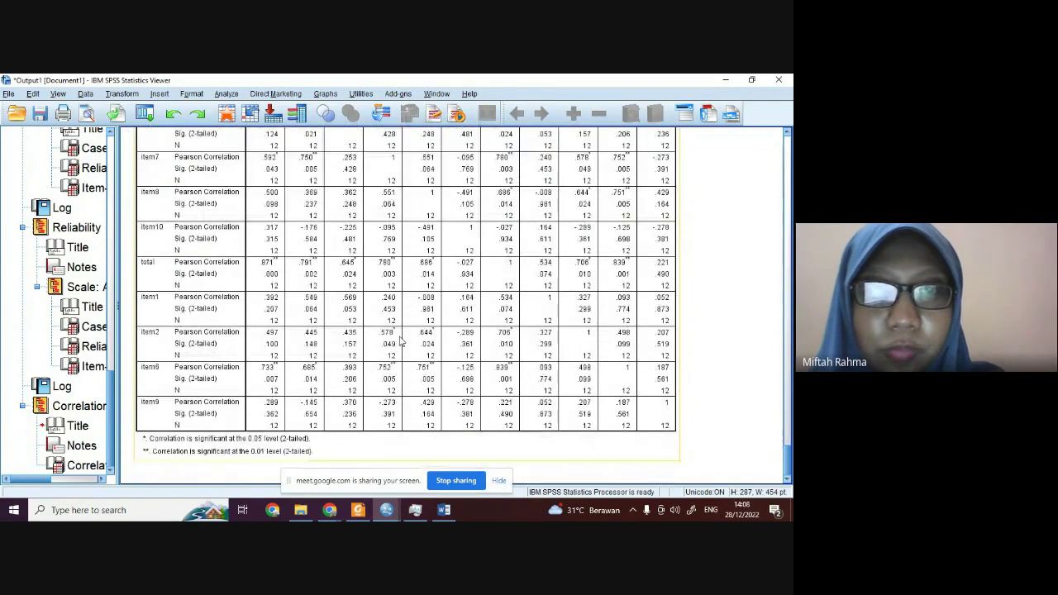
scroll(400, 339, up, 12)
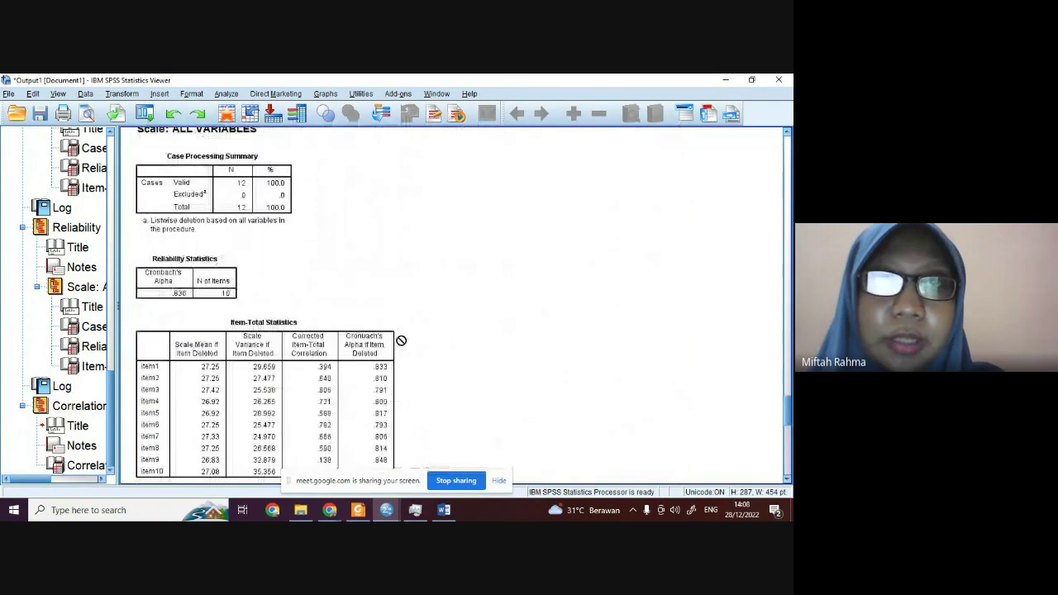
Examine the end of the Correlations table, and switch to the Word document to review Tabel 8.1 and the SPSS steps listed below it
scroll(400, 339, down, 9)
scroll(400, 339, down, 3)
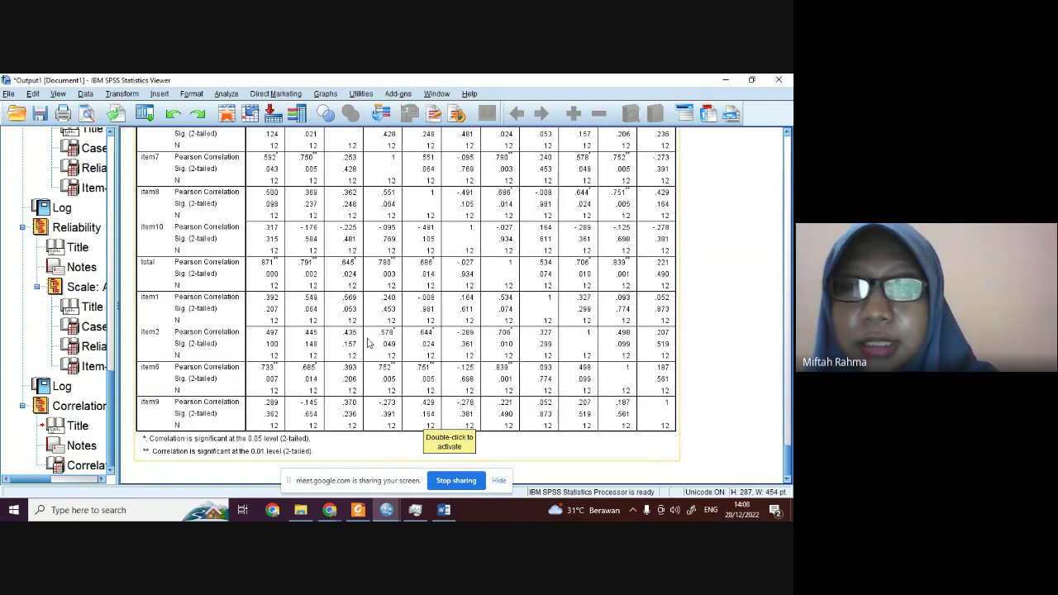
click(444, 509)
scroll(391, 328, up, 15)
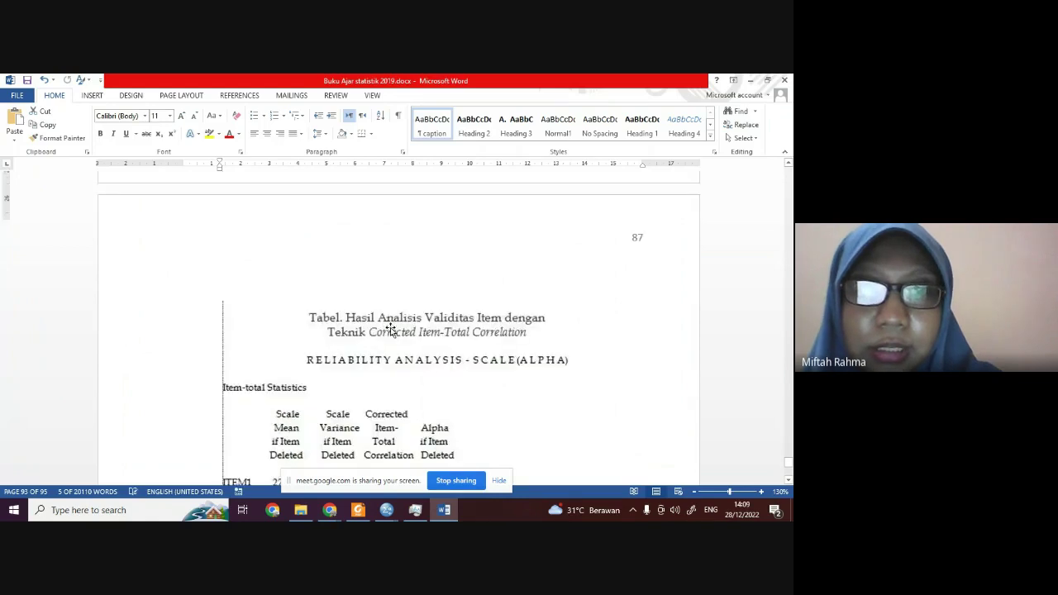
scroll(391, 328, up, 20)
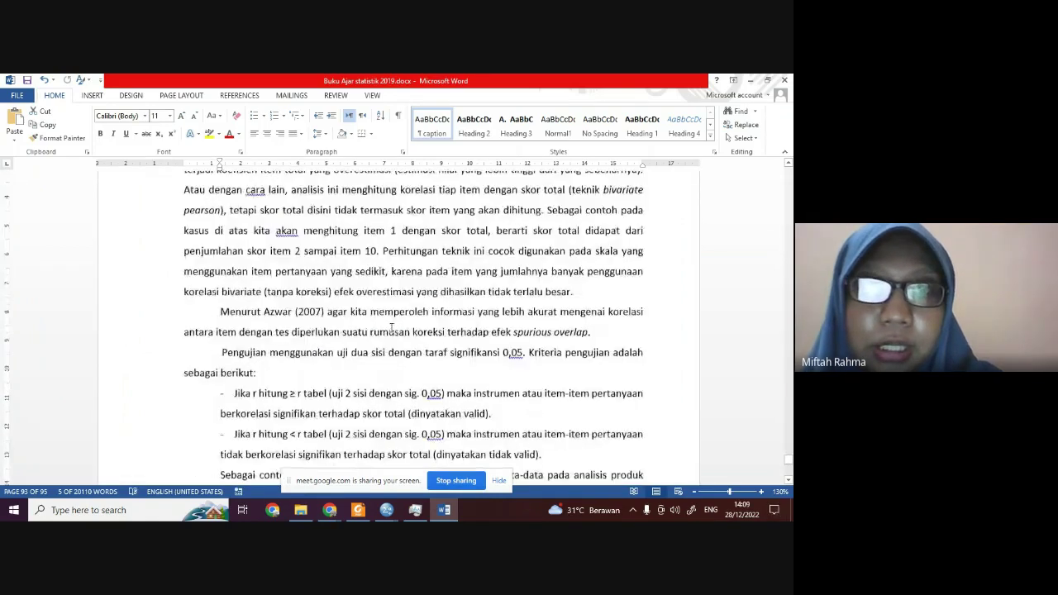
scroll(392, 328, up, 20)
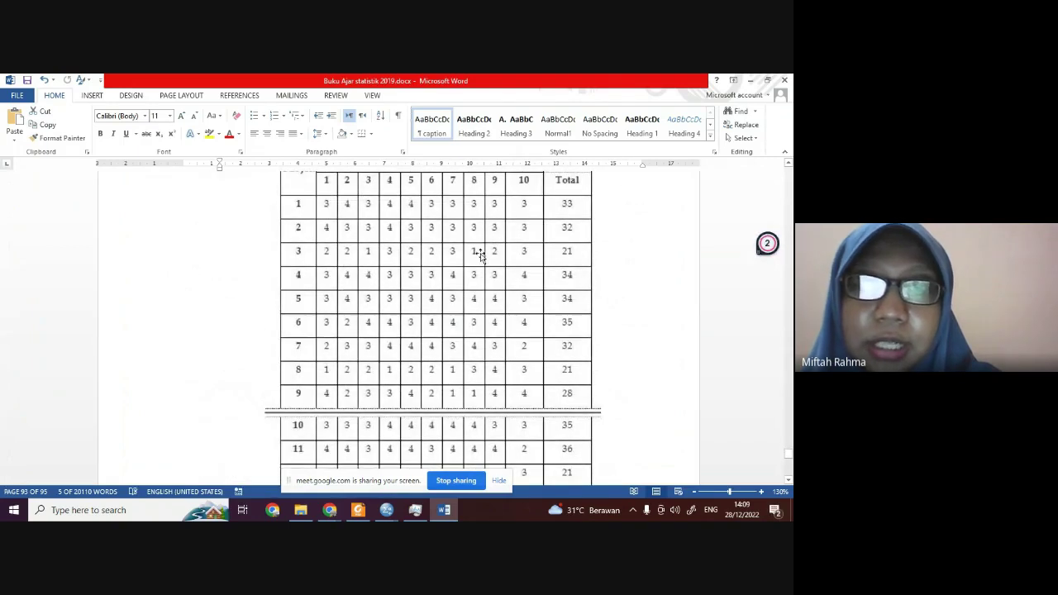
scroll(512, 298, up, 1)
scroll(537, 291, up, 3)
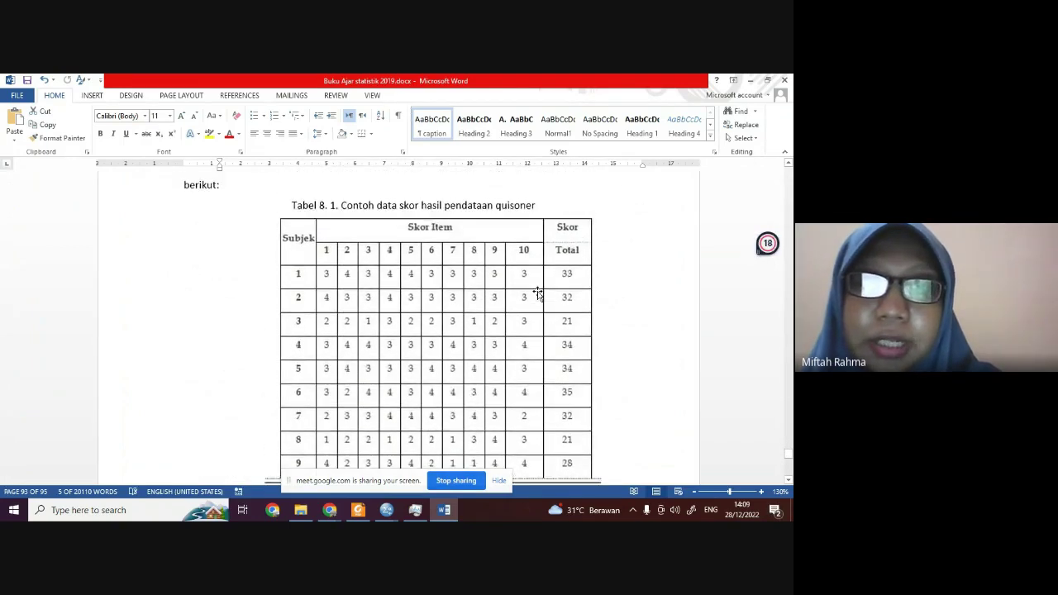
scroll(538, 292, down, 10)
scroll(538, 291, up, 3)
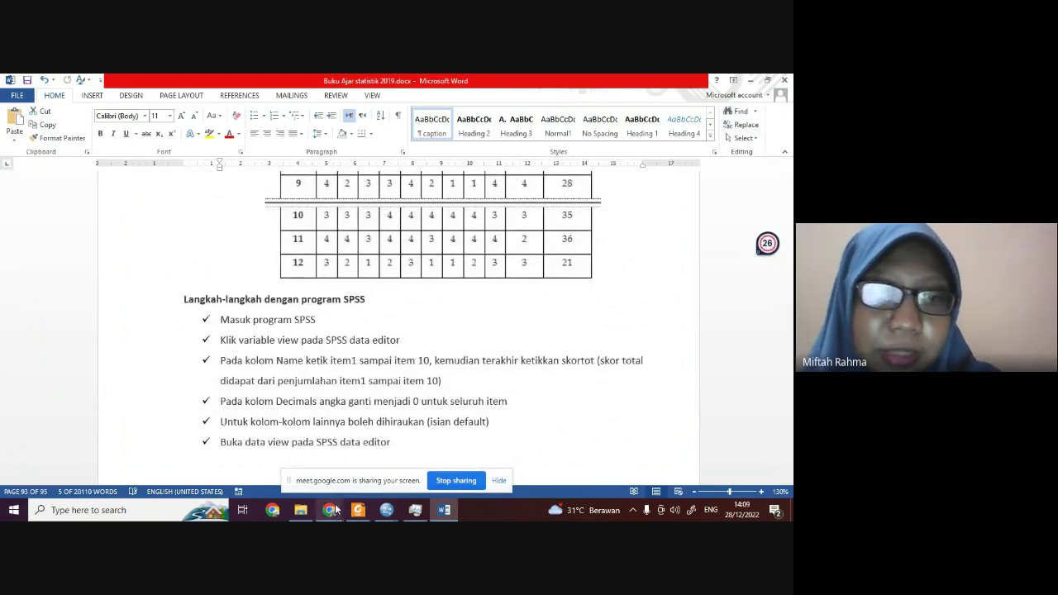
Stop sharing the screen in the Google Meet call
click(329, 507)
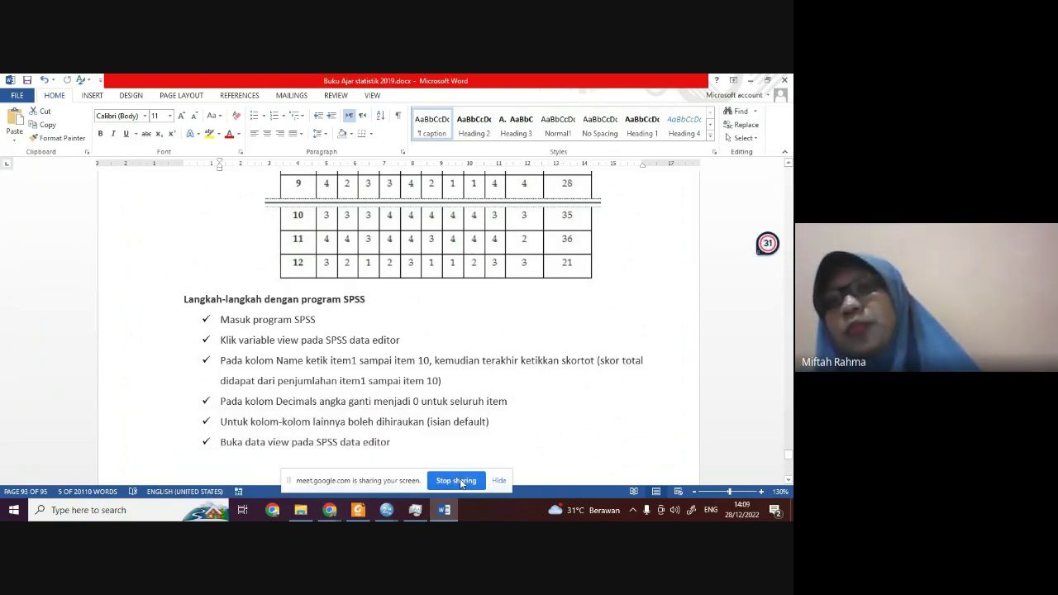
click(460, 483)
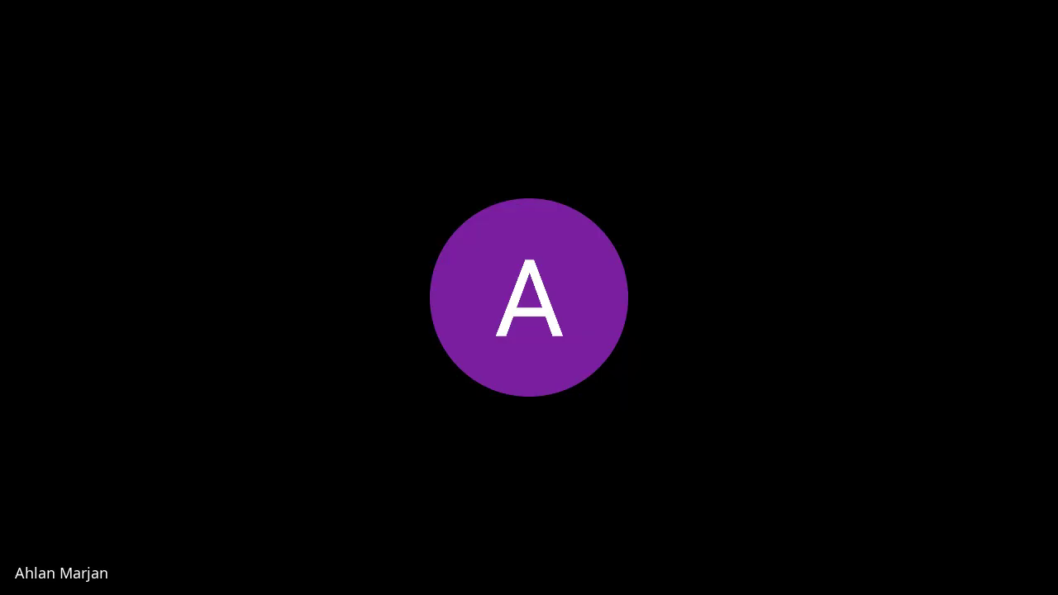